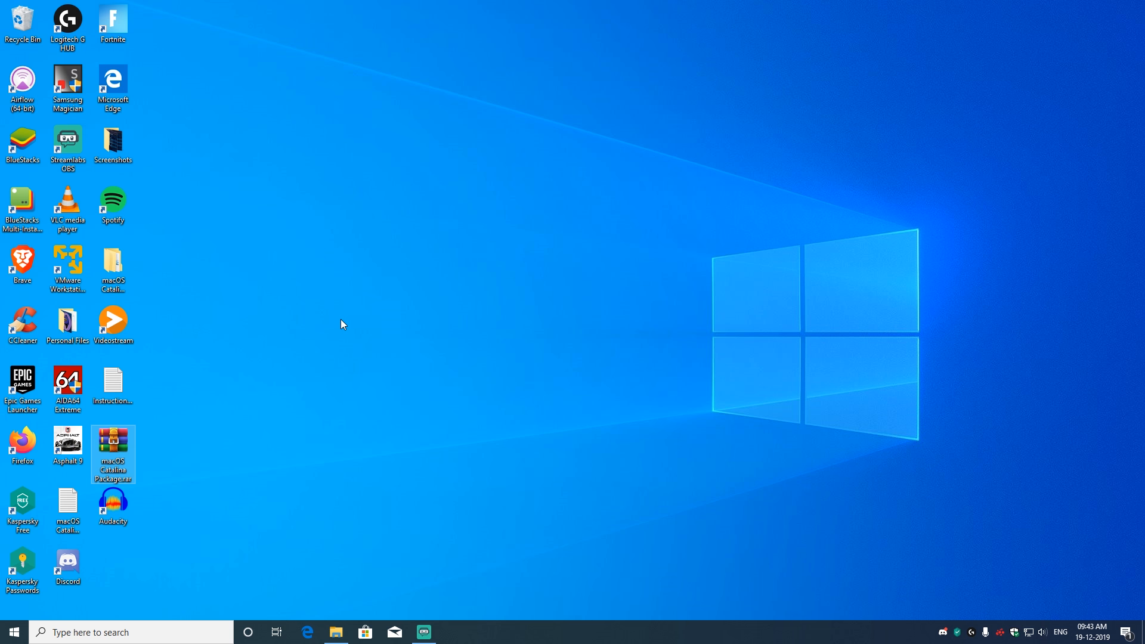
# Extract unlocker302.zip from the inner macOS Catalina Package folder into its own unlocker302 folder.
pyautogui.click(78, 283)
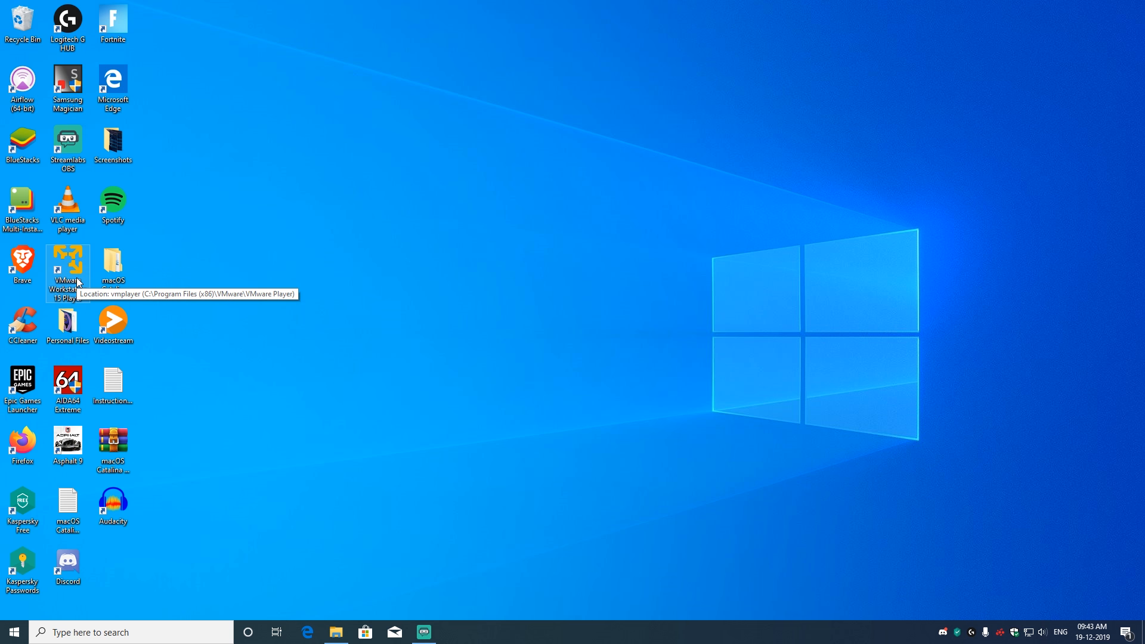
pyautogui.doubleClick(116, 268)
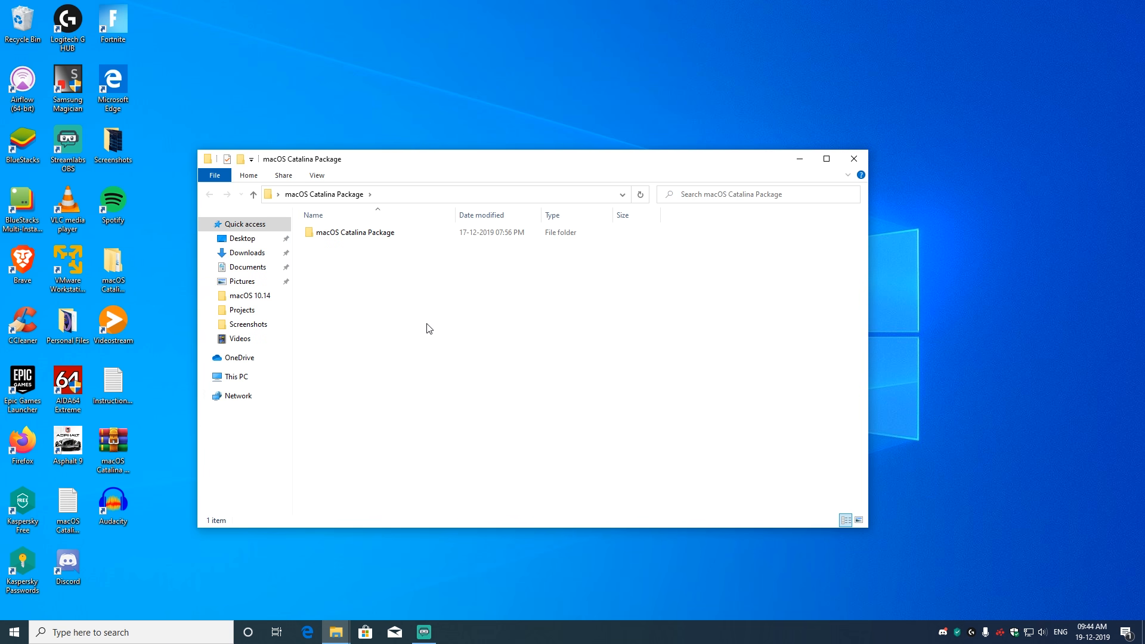
pyautogui.doubleClick(371, 238)
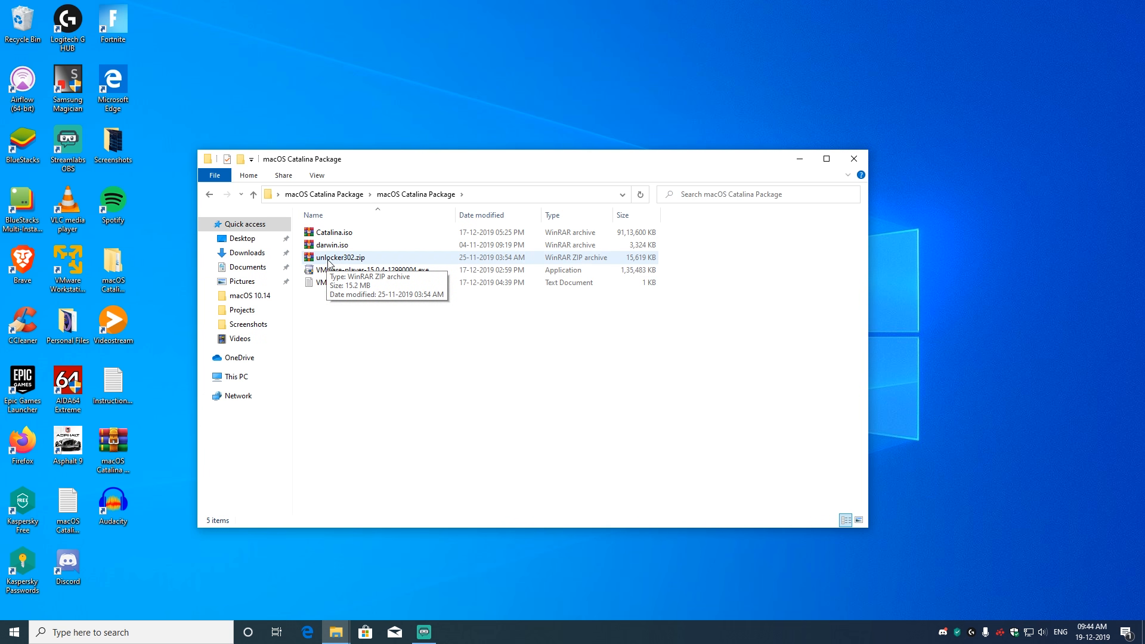
pyautogui.rightClick(328, 260)
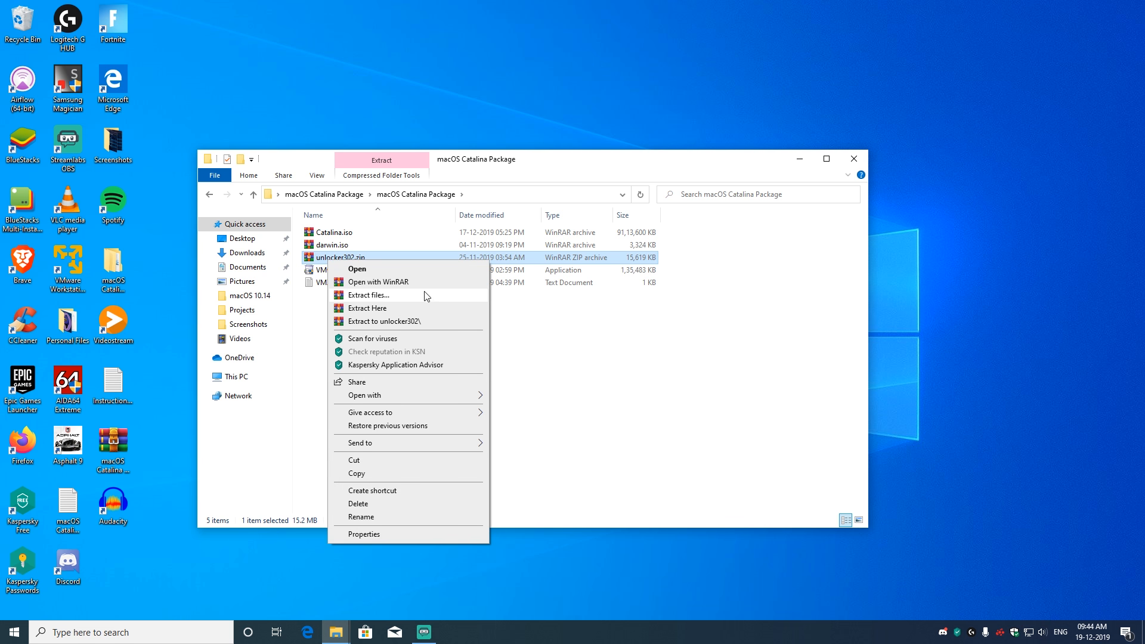
pyautogui.click(400, 325)
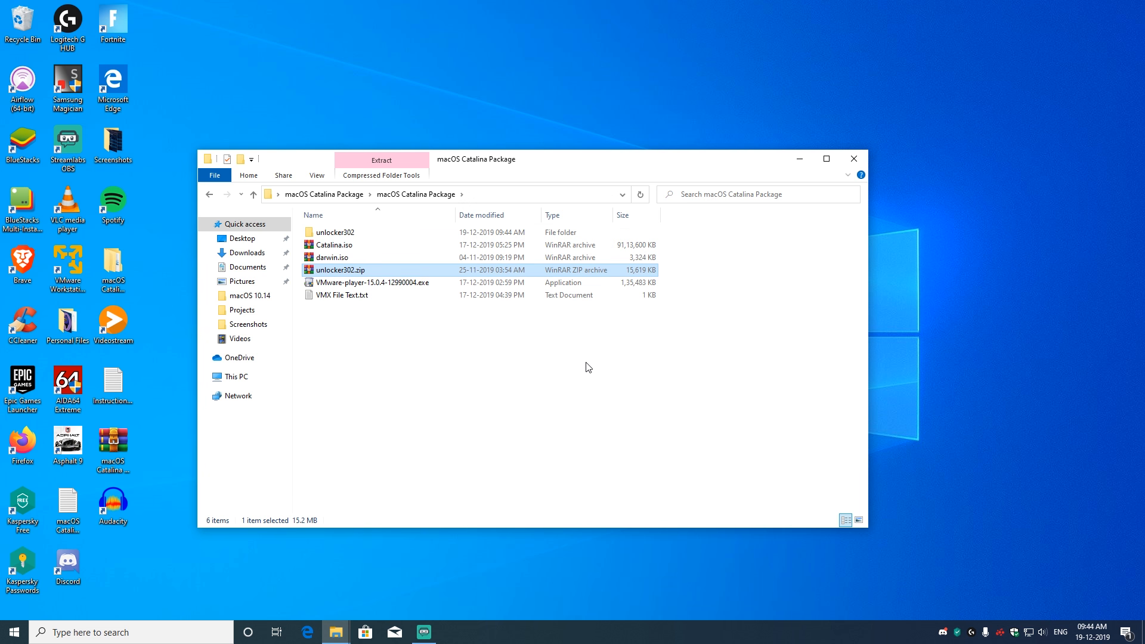
# Run win-install.cmd from the extracted unlocker302 folder as administrator and close the folder window.
pyautogui.doubleClick(348, 233)
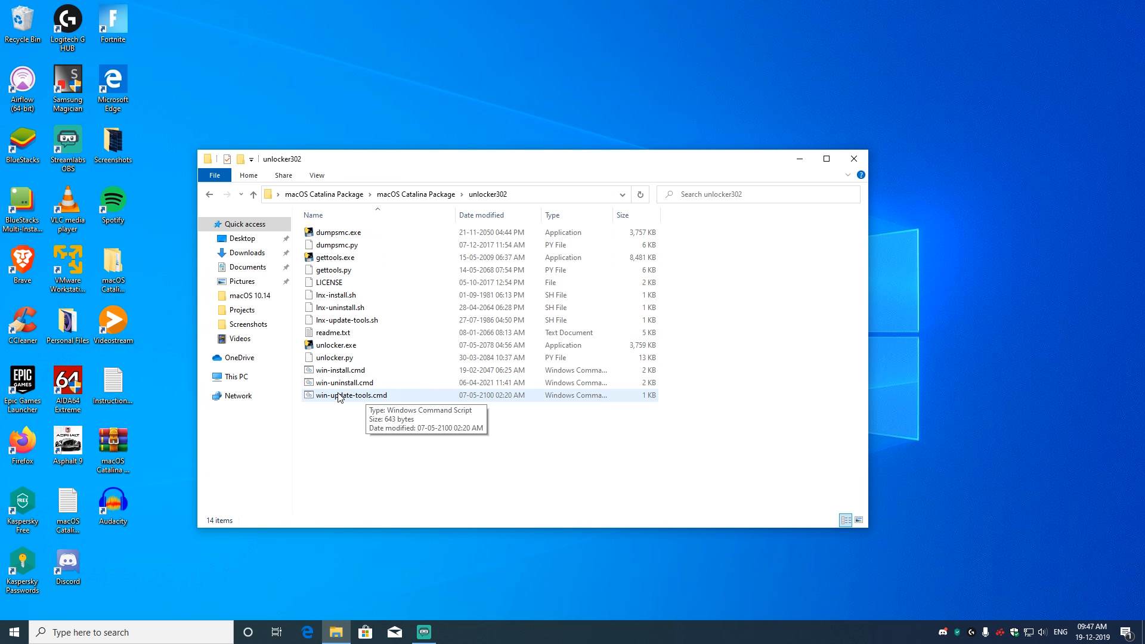
pyautogui.rightClick(333, 374)
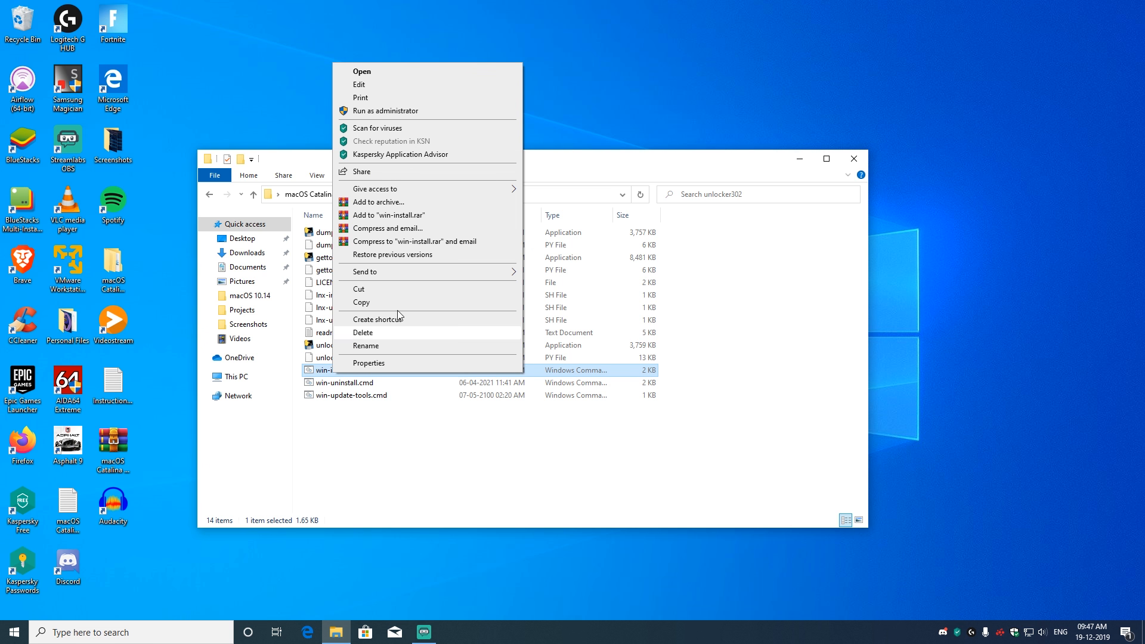
pyautogui.click(420, 112)
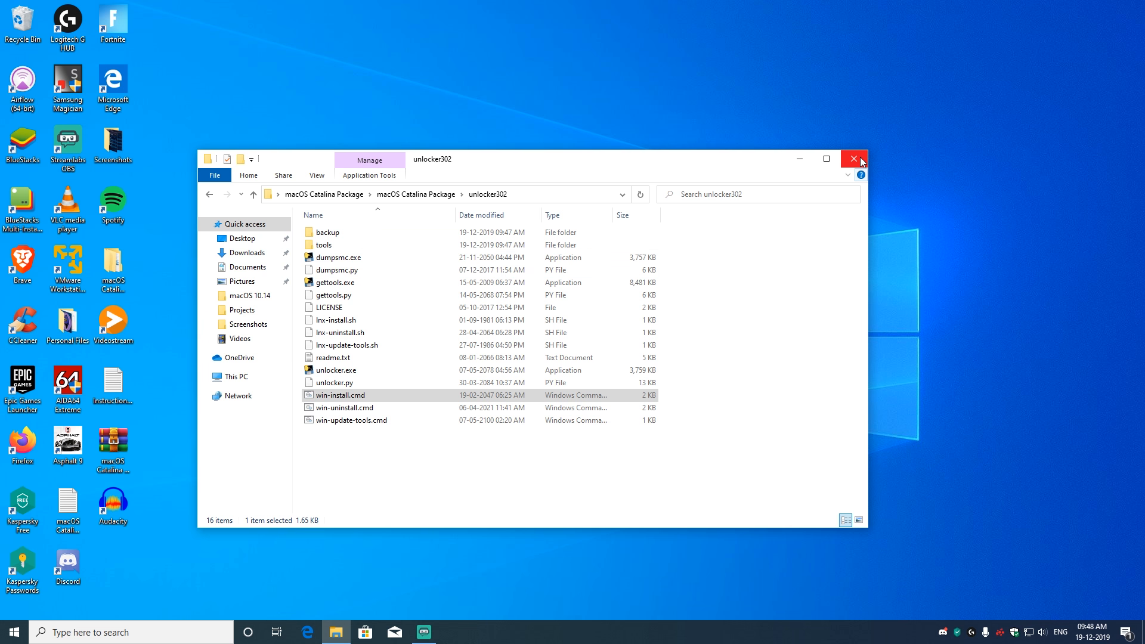
pyautogui.click(860, 156)
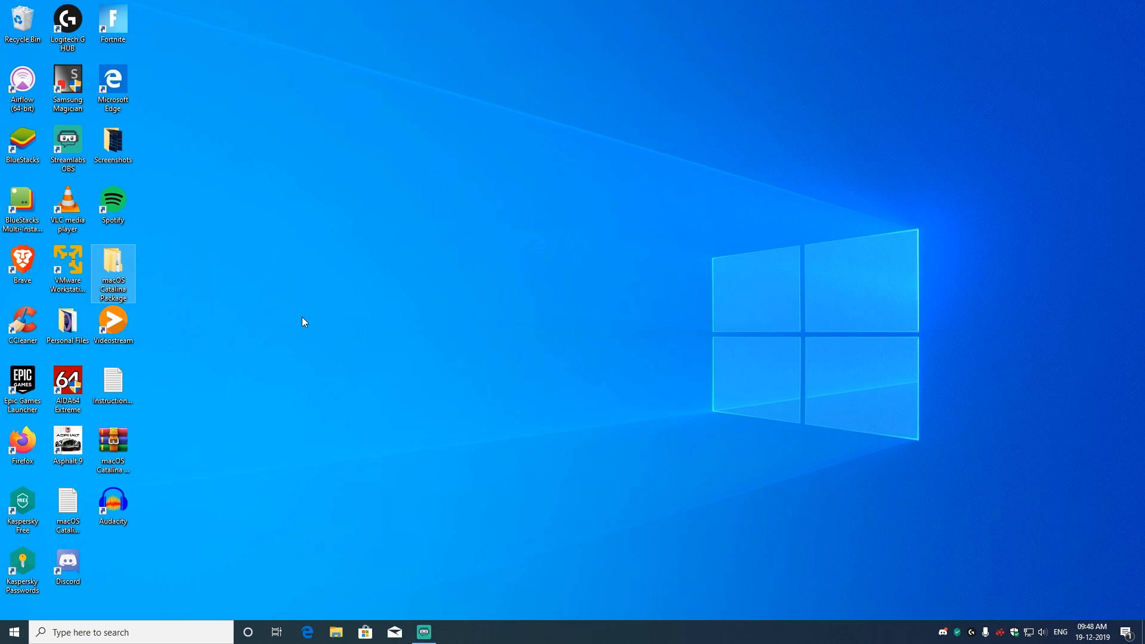
# In VMware Workstation 15 Player, start a new virtual machine with a blank hard disk and Apple Mac OS X, version macOS 10.14, as guest.
pyautogui.click(73, 261)
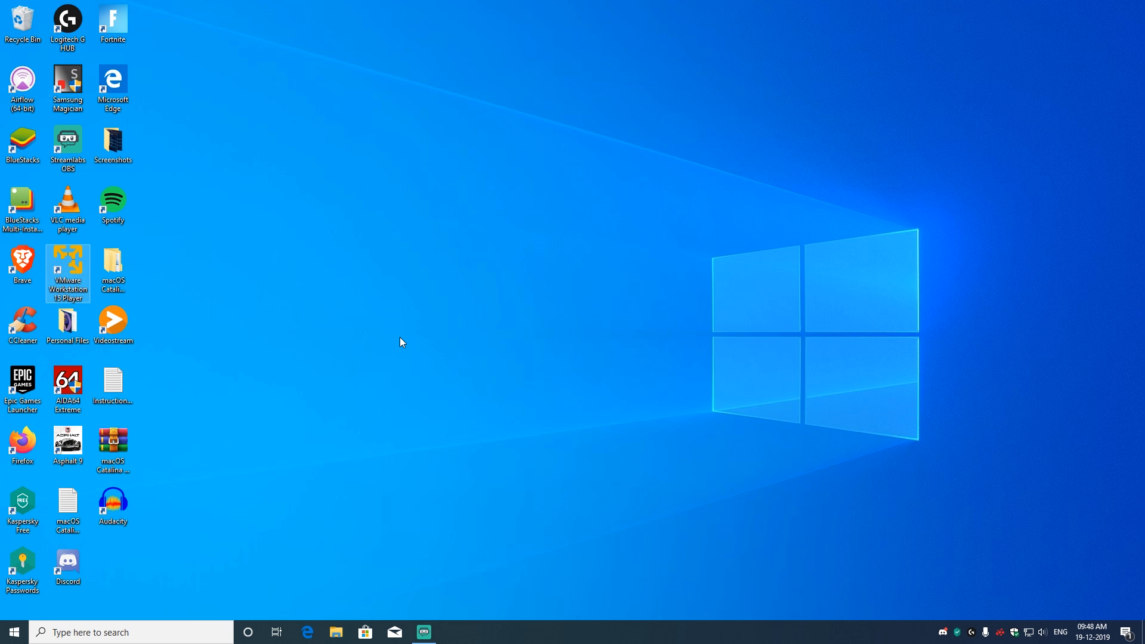
pyautogui.press('Return')
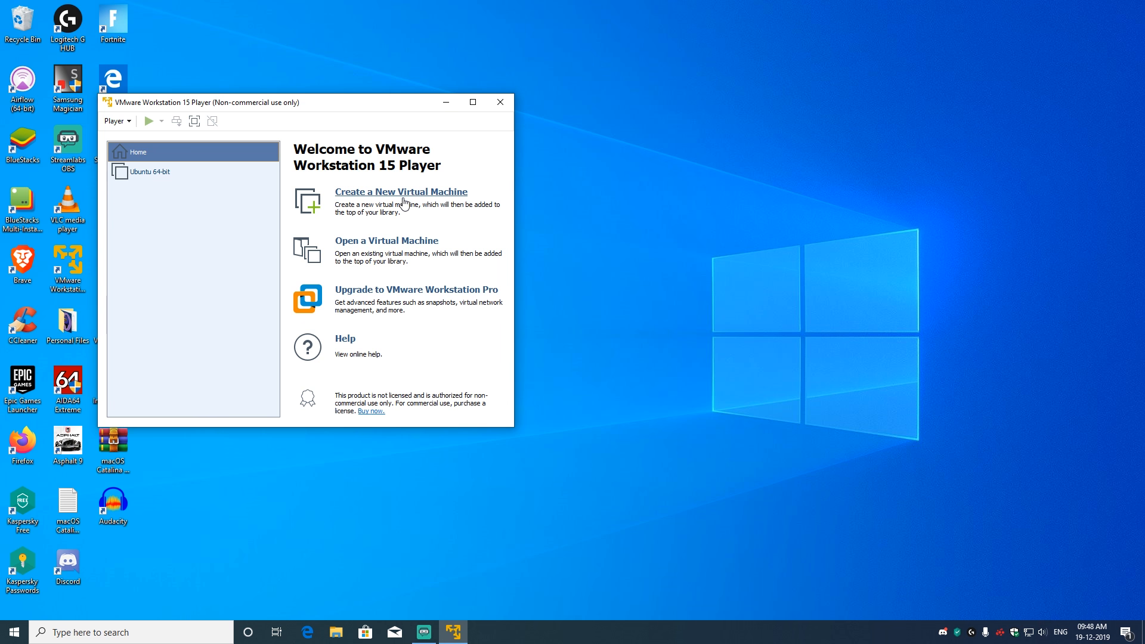
pyautogui.click(404, 198)
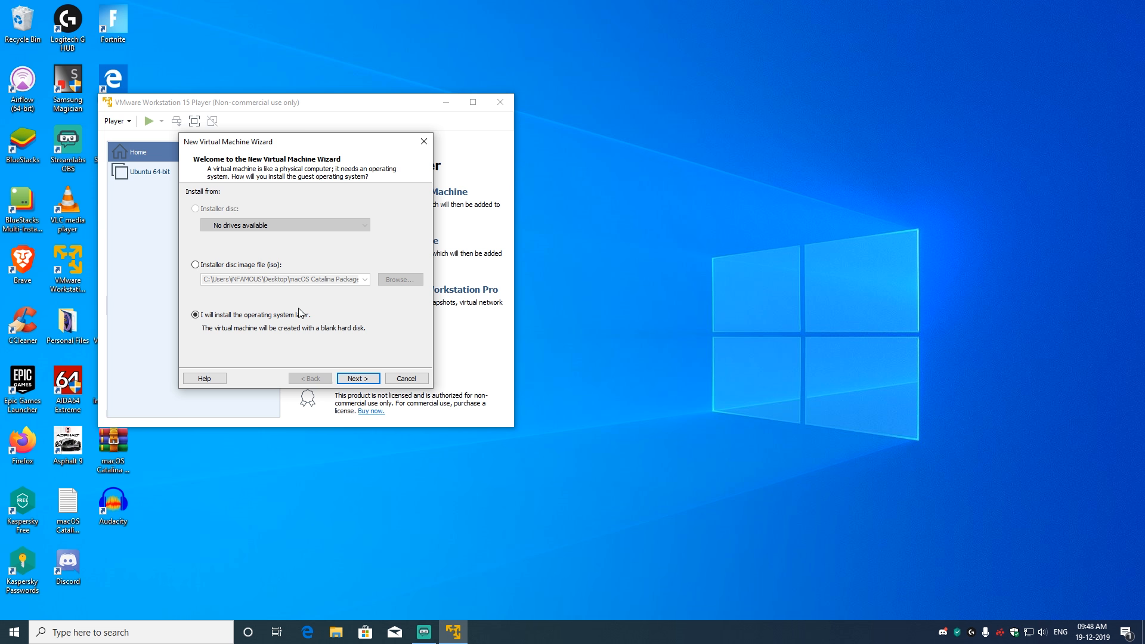
pyautogui.click(358, 380)
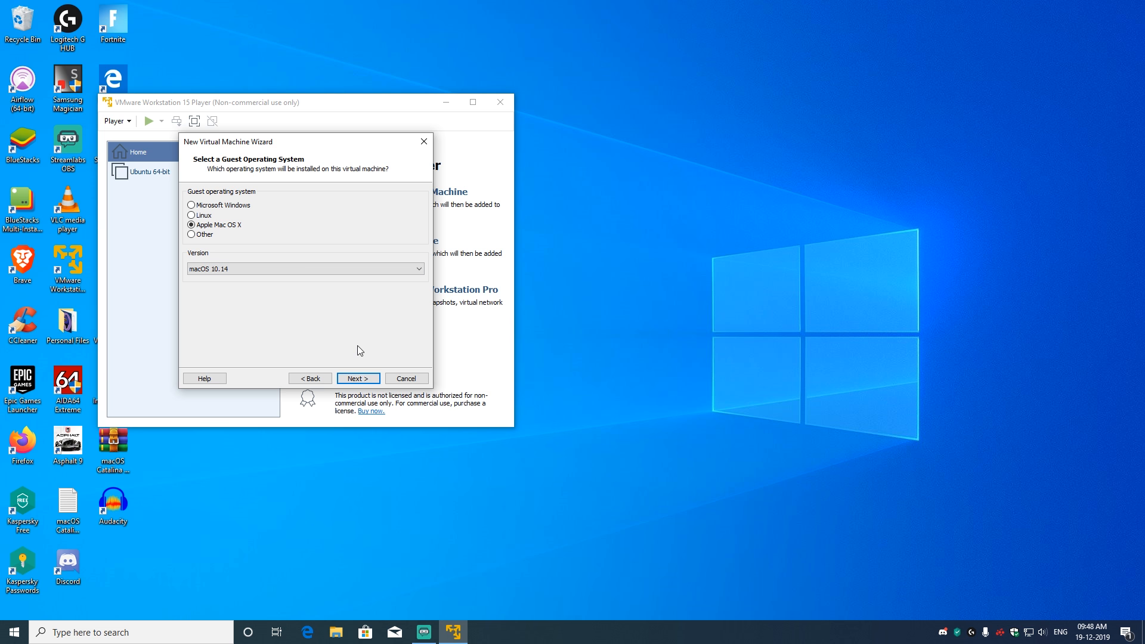
pyautogui.click(358, 378)
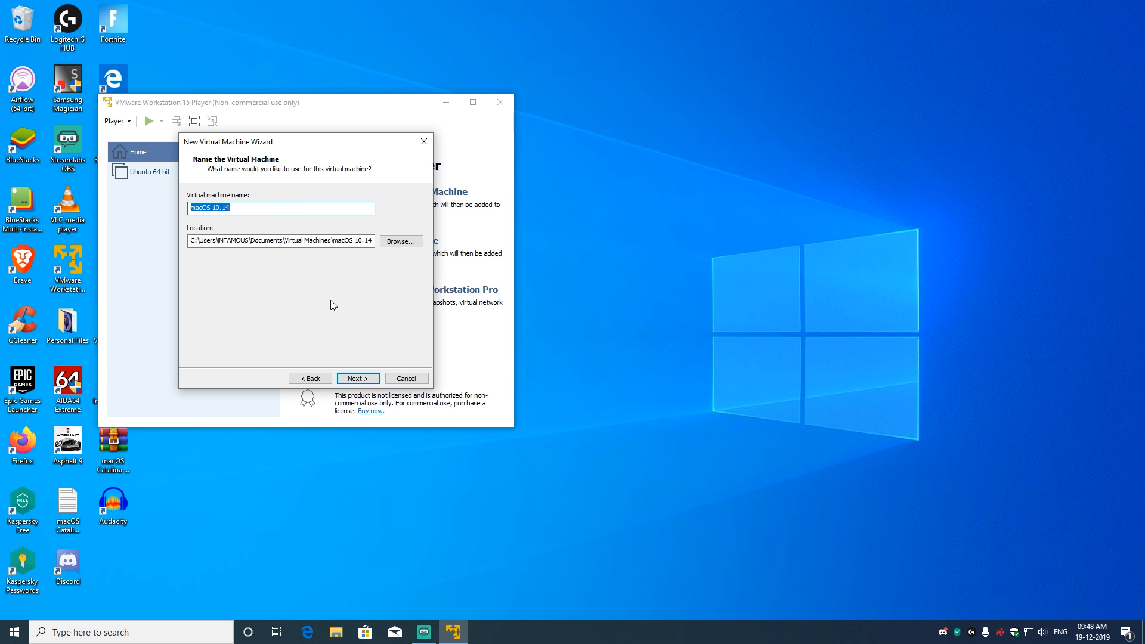
# Name the new virtual machine macOS 10.15 and continue to the disk capacity settings.
pyautogui.click(263, 210)
pyautogui.write('5')
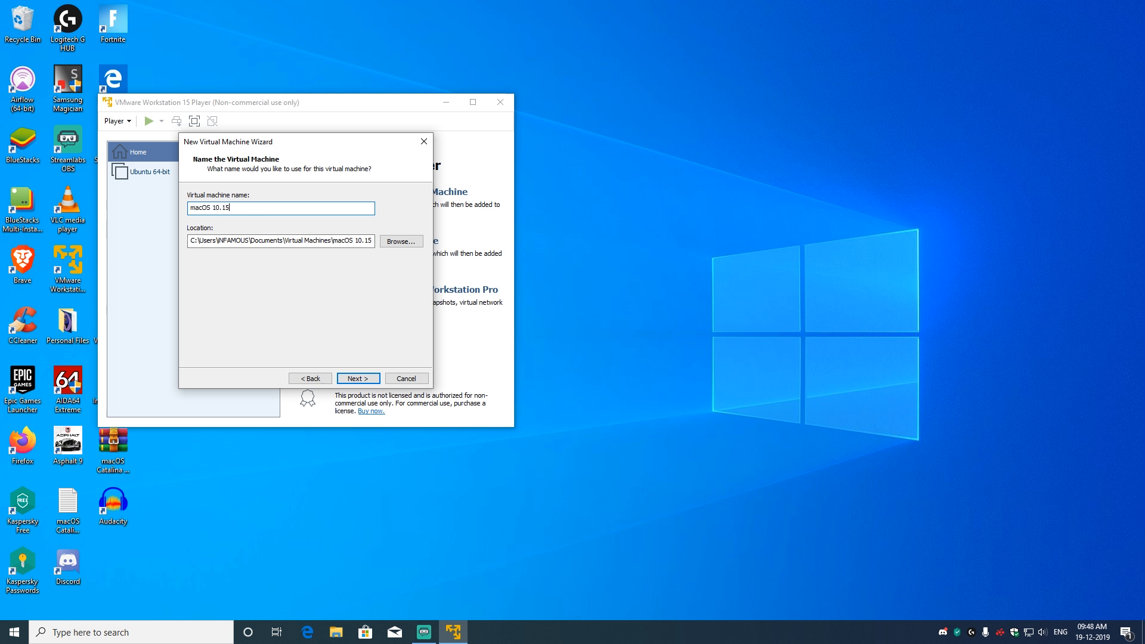
pyautogui.click(368, 380)
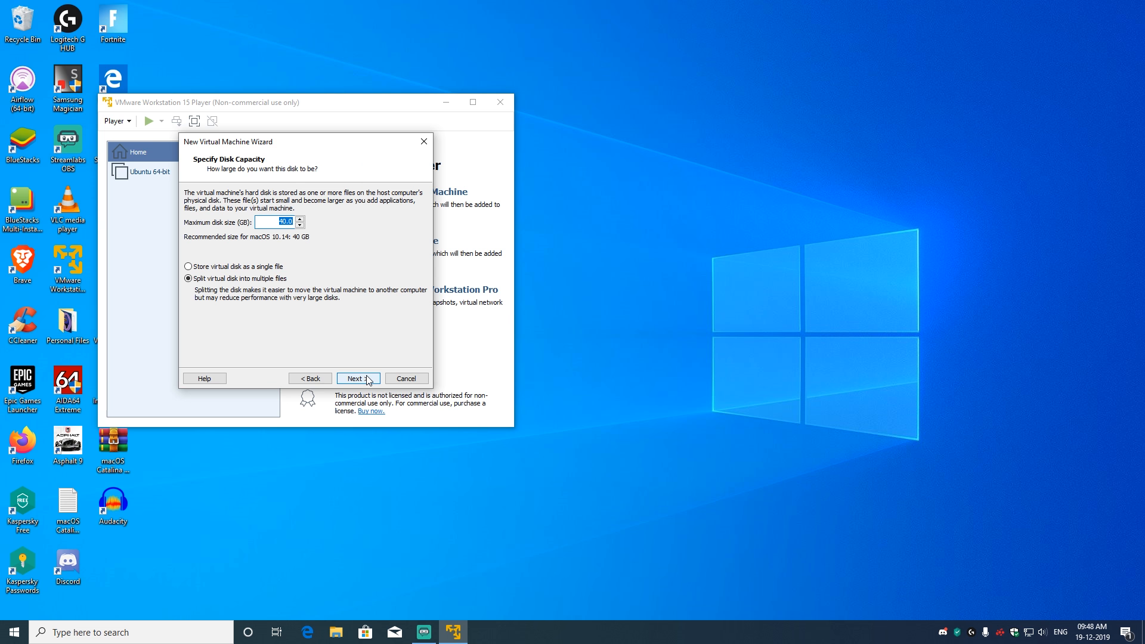
# Store the virtual disk as a single file with a maximum size of 160 GB.
pyautogui.click(207, 268)
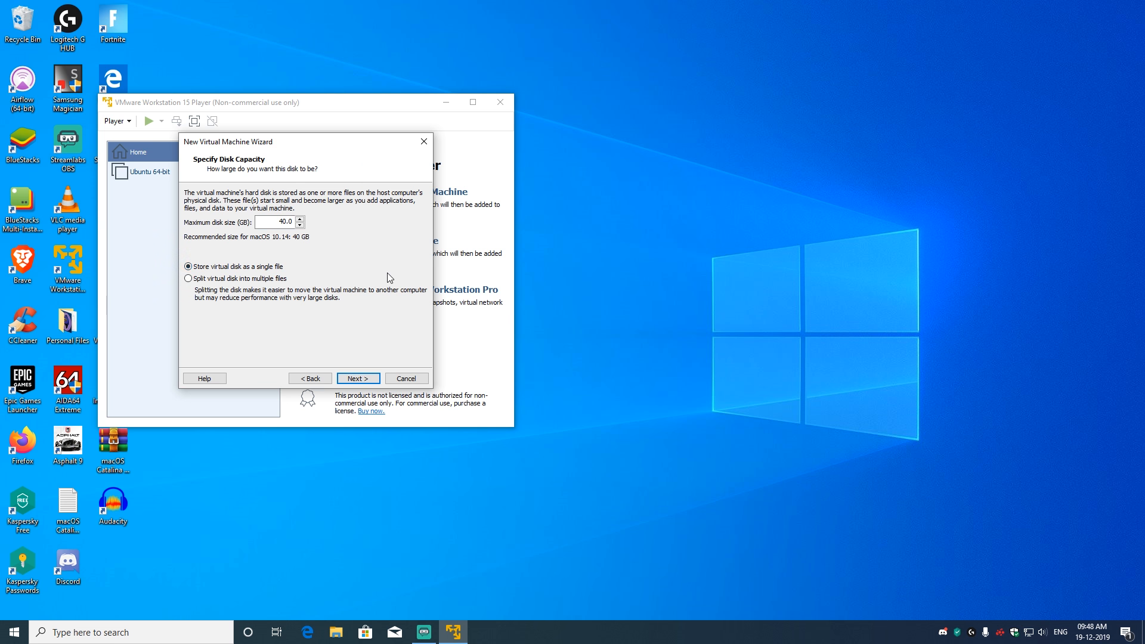
pyautogui.doubleClick(283, 222)
pyautogui.write('40')
pyautogui.moveTo(286, 223); pyautogui.dragTo(377, 222)
pyautogui.write('160')
pyautogui.click(358, 379)
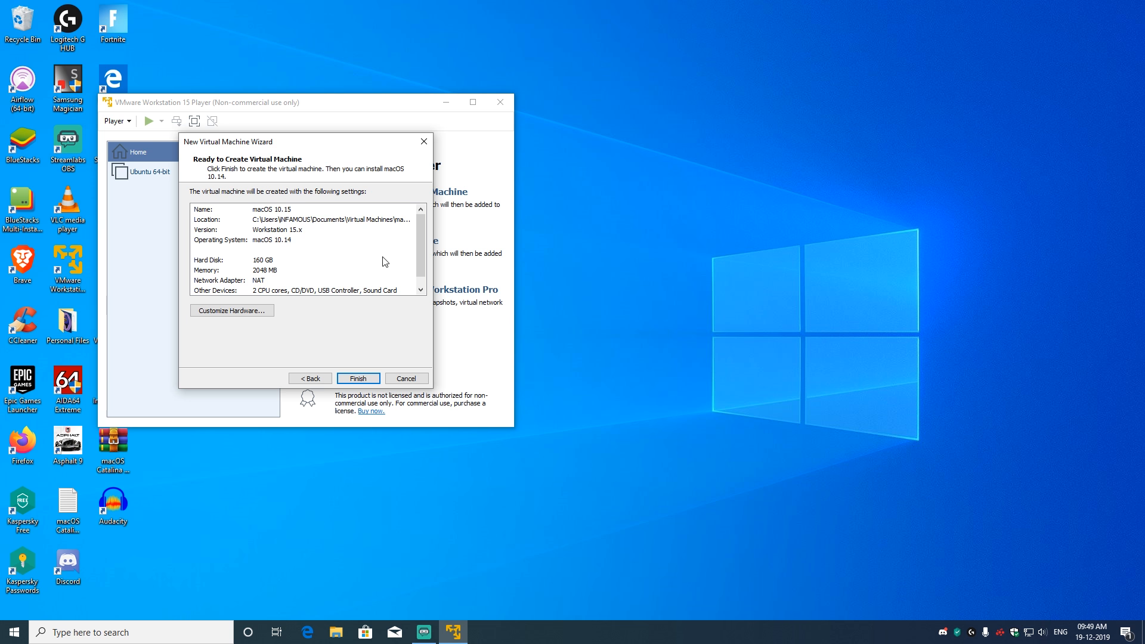
# Customize the hardware with 4 GB of memory and 4 processor cores, enabling virtualization of Intel VT-x/EPT or AMD-V/RVI.
pyautogui.click(240, 314)
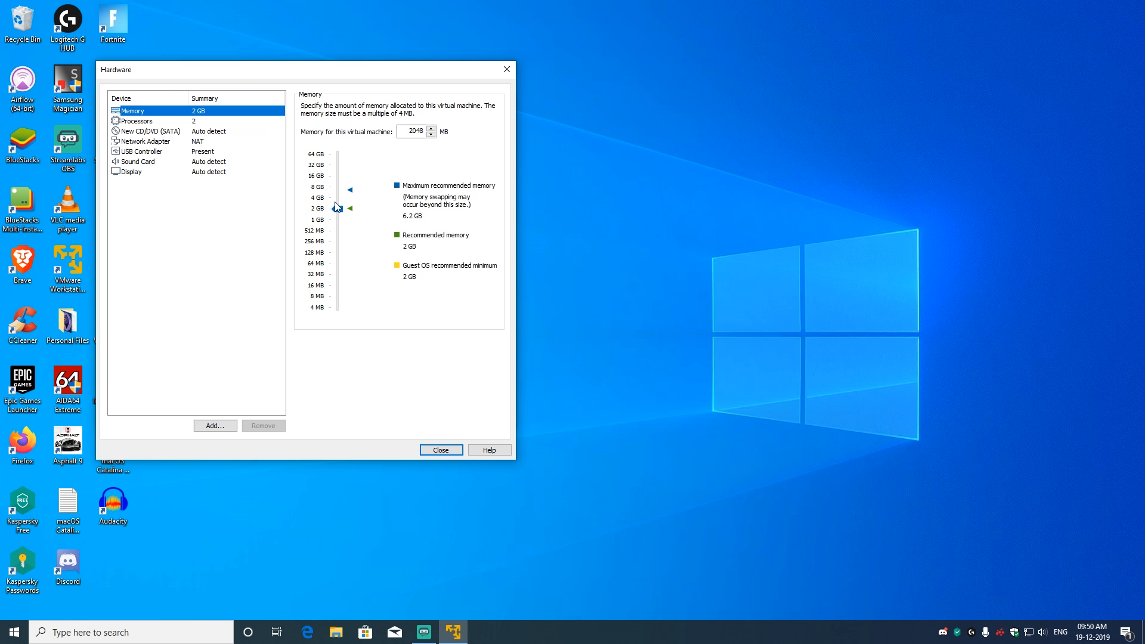
pyautogui.click(319, 198)
pyautogui.click(142, 123)
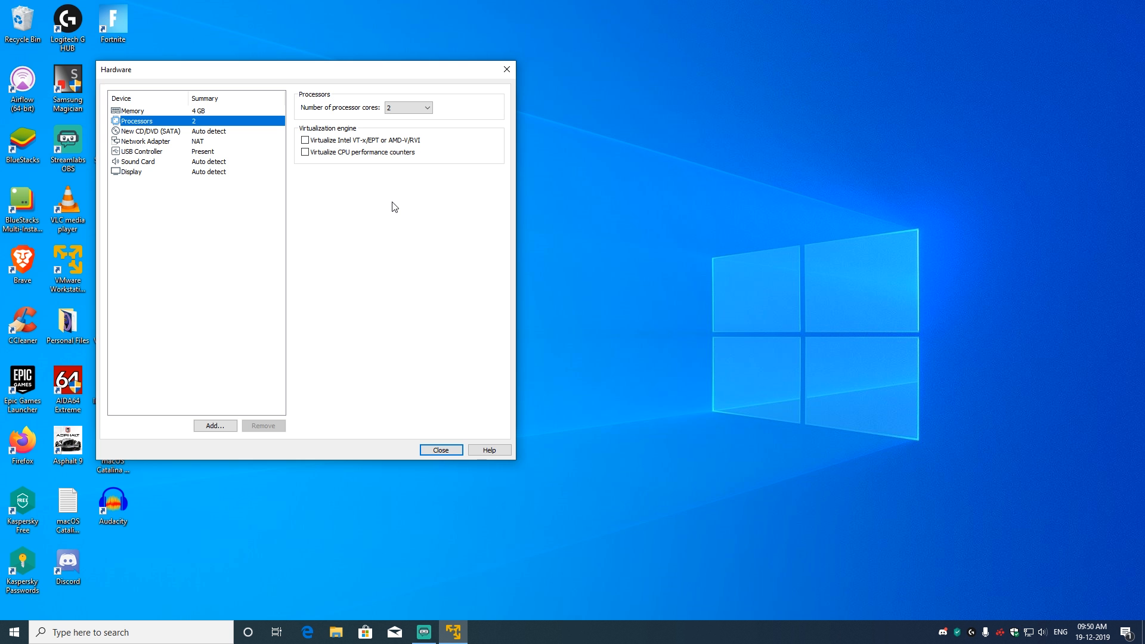
pyautogui.click(392, 110)
pyautogui.click(403, 142)
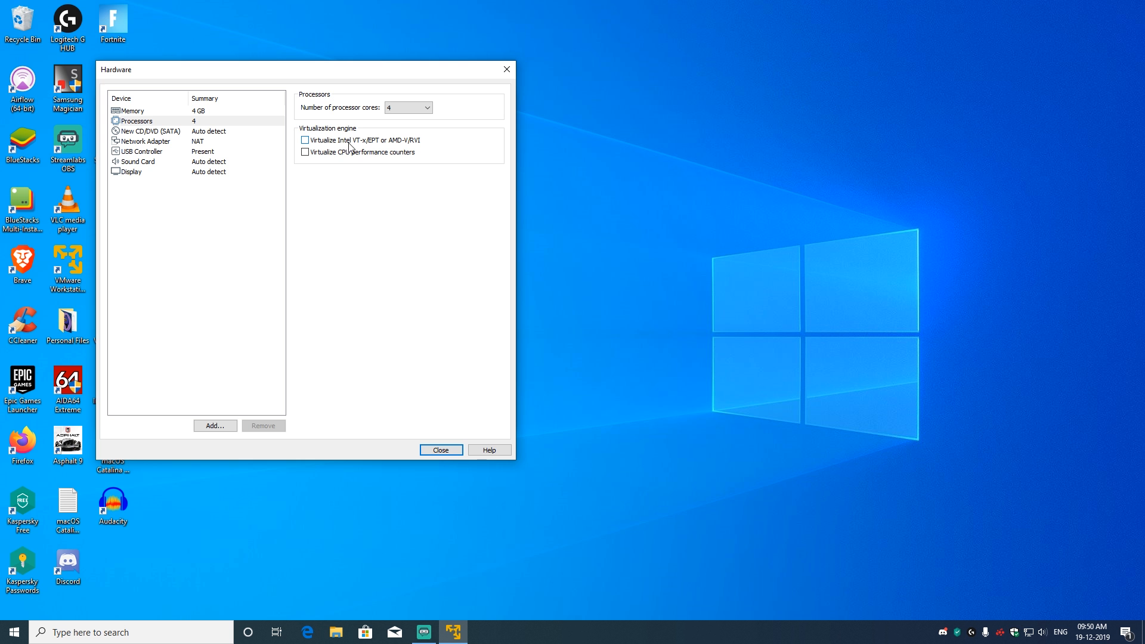
pyautogui.click(311, 141)
# Set the CD/DVD drive to use Catalina.iso from the inner macOS Catalina Package folder on the Desktop.
pyautogui.click(154, 132)
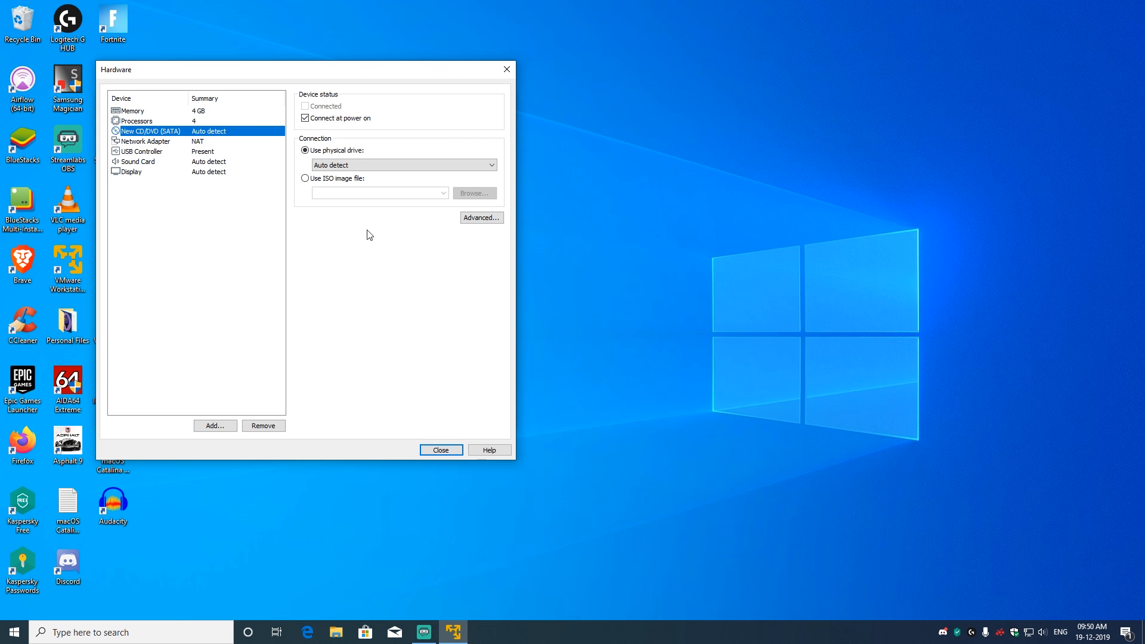
pyautogui.click(306, 179)
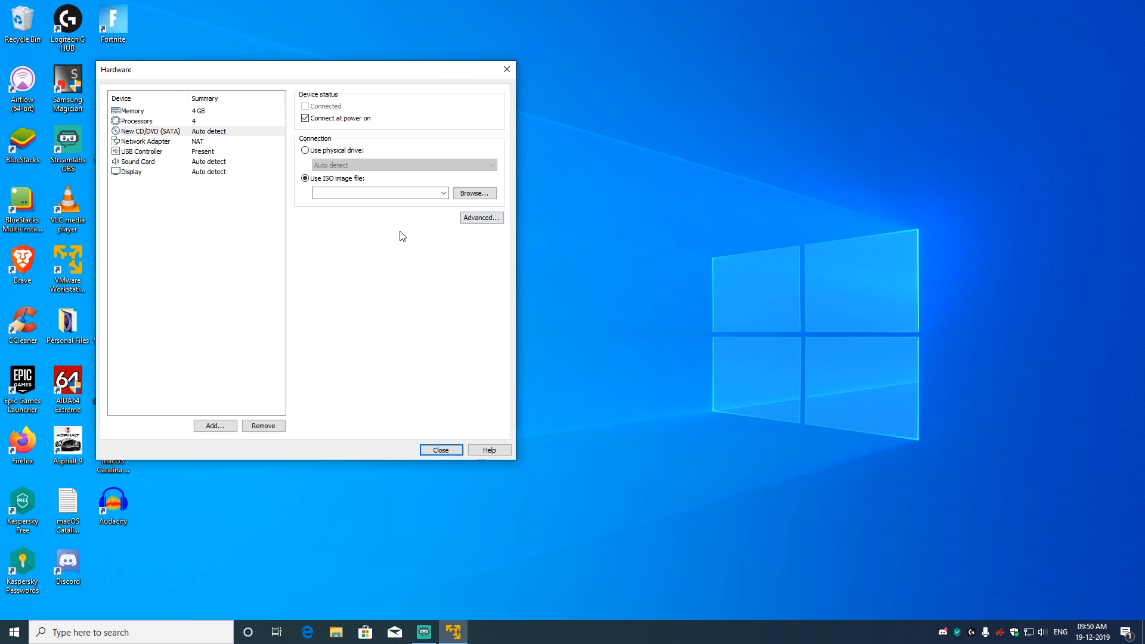
pyautogui.click(480, 195)
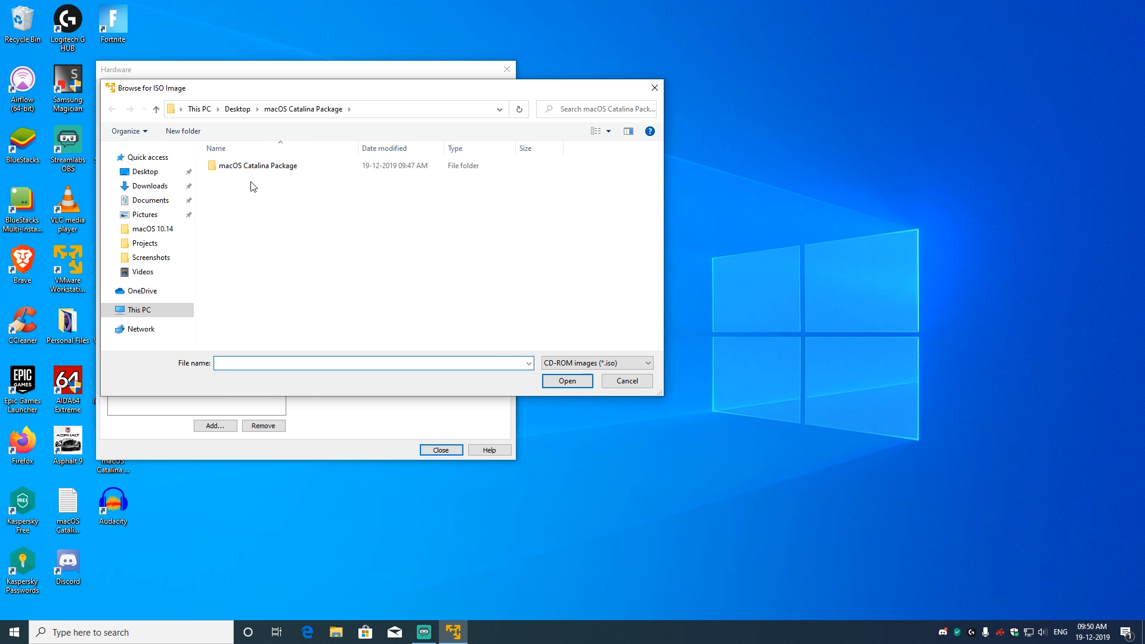
pyautogui.click(145, 173)
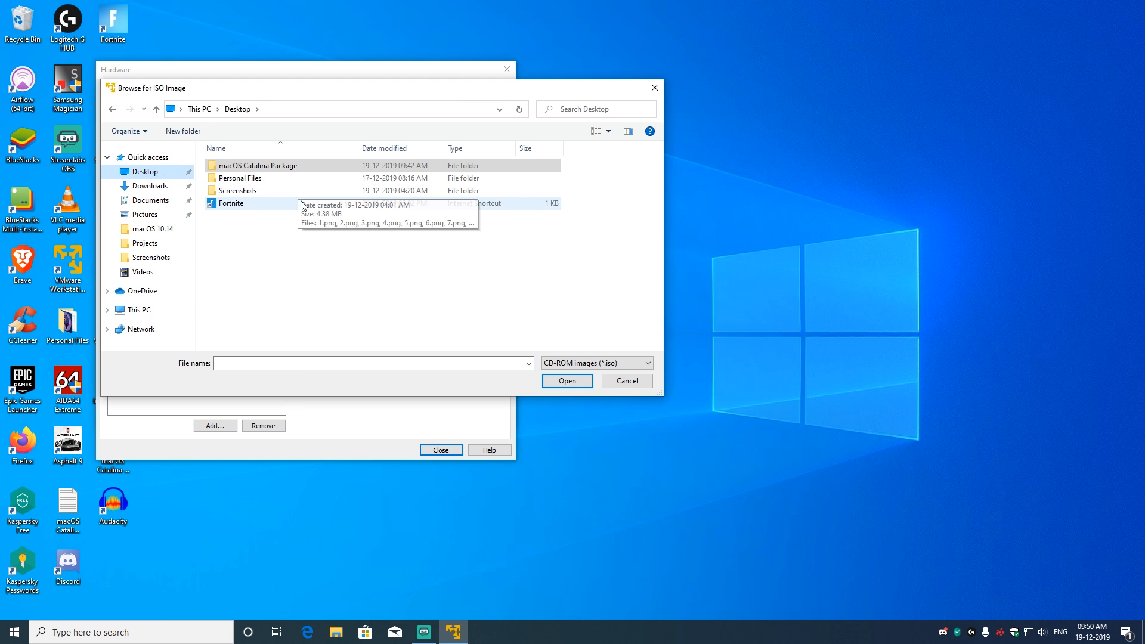
pyautogui.click(262, 171)
pyautogui.doubleClick(263, 167)
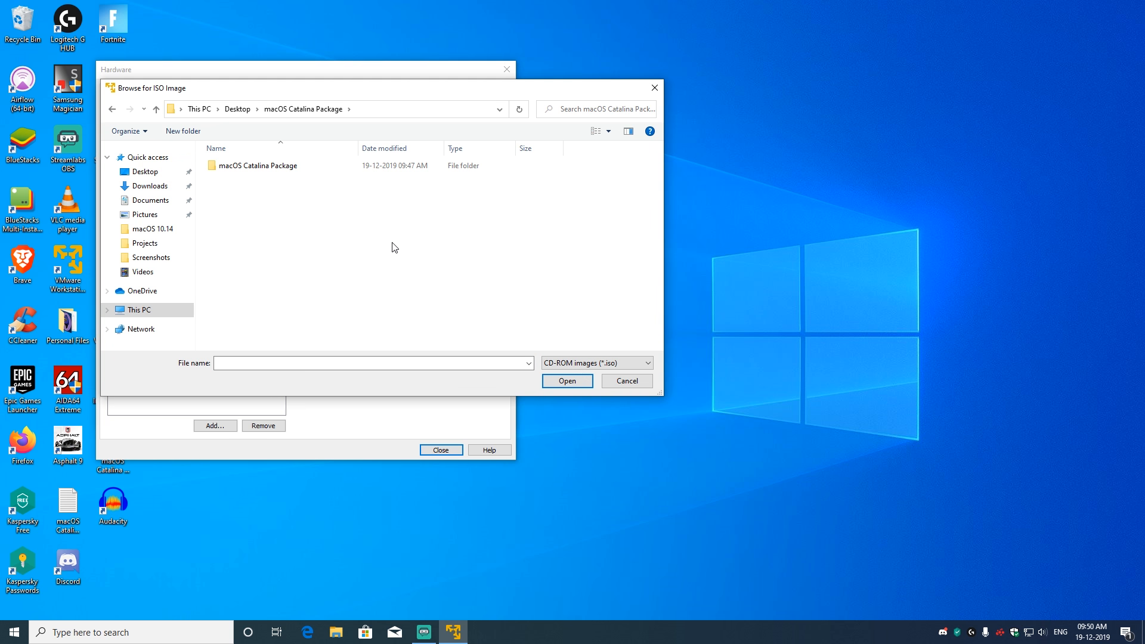
pyautogui.doubleClick(269, 168)
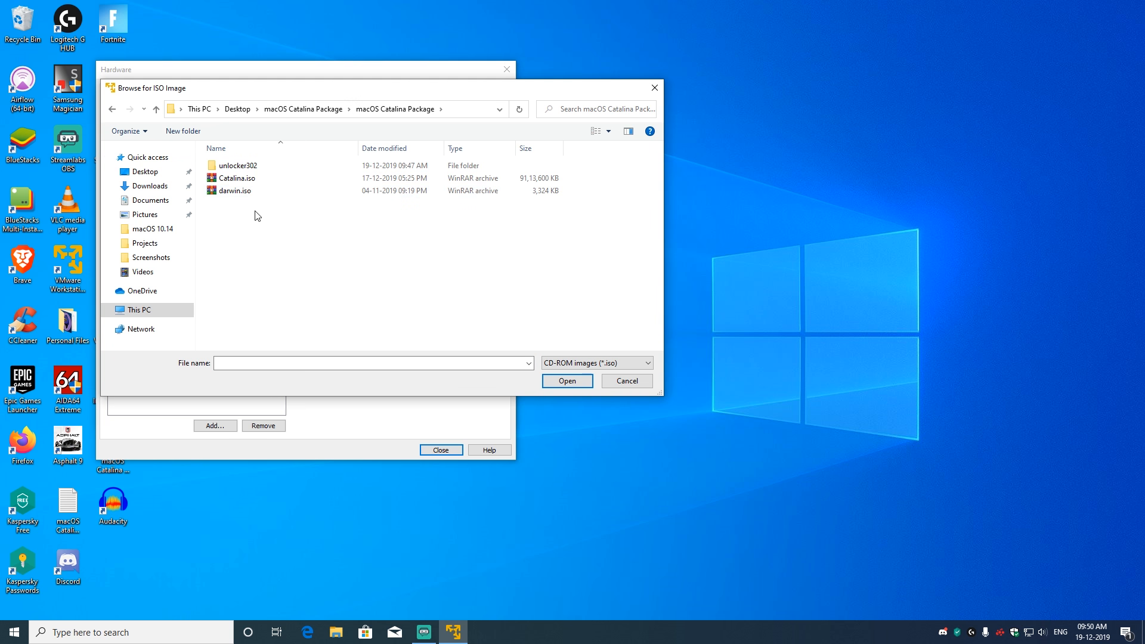
pyautogui.click(232, 178)
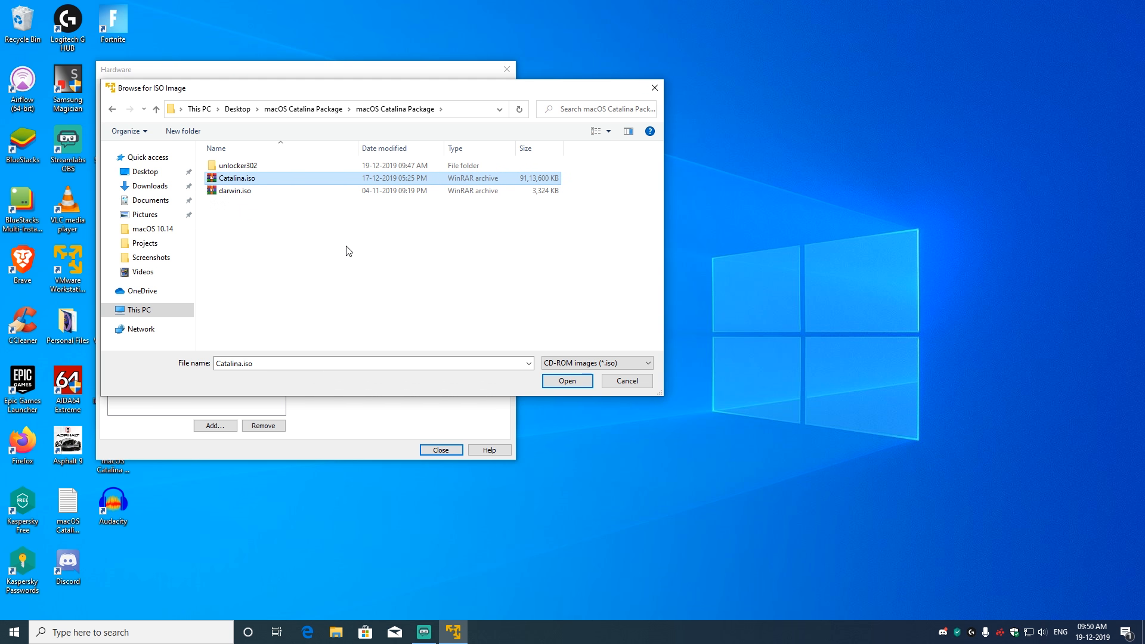
pyautogui.click(572, 385)
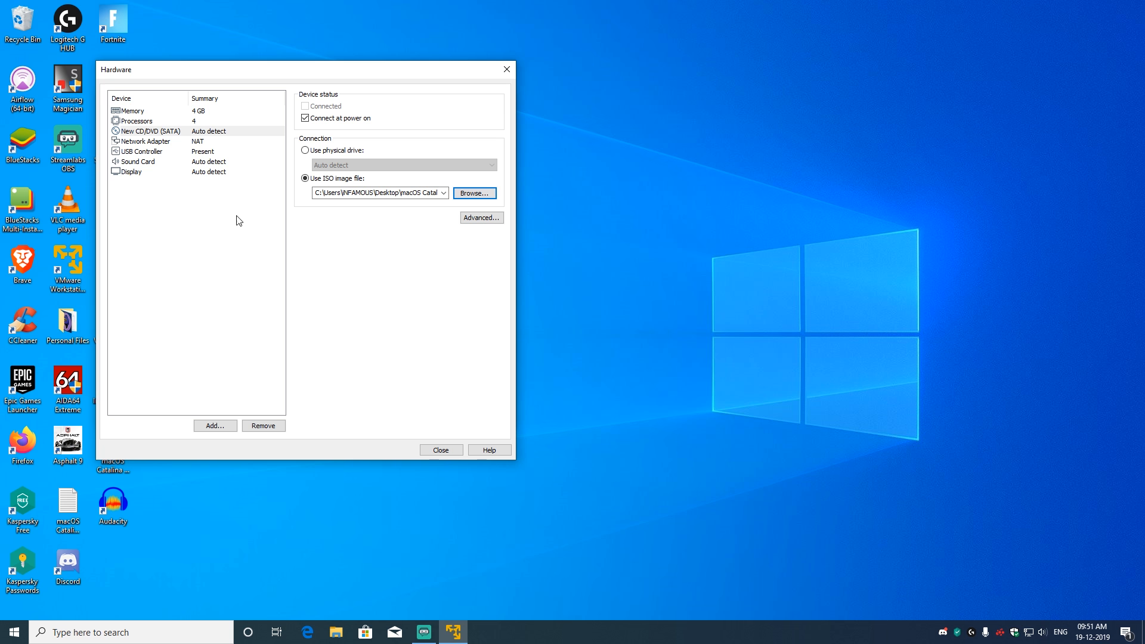
# Set the USB controller's compatibility to USB 2.0 and enable showing all USB input devices.
pyautogui.click(143, 152)
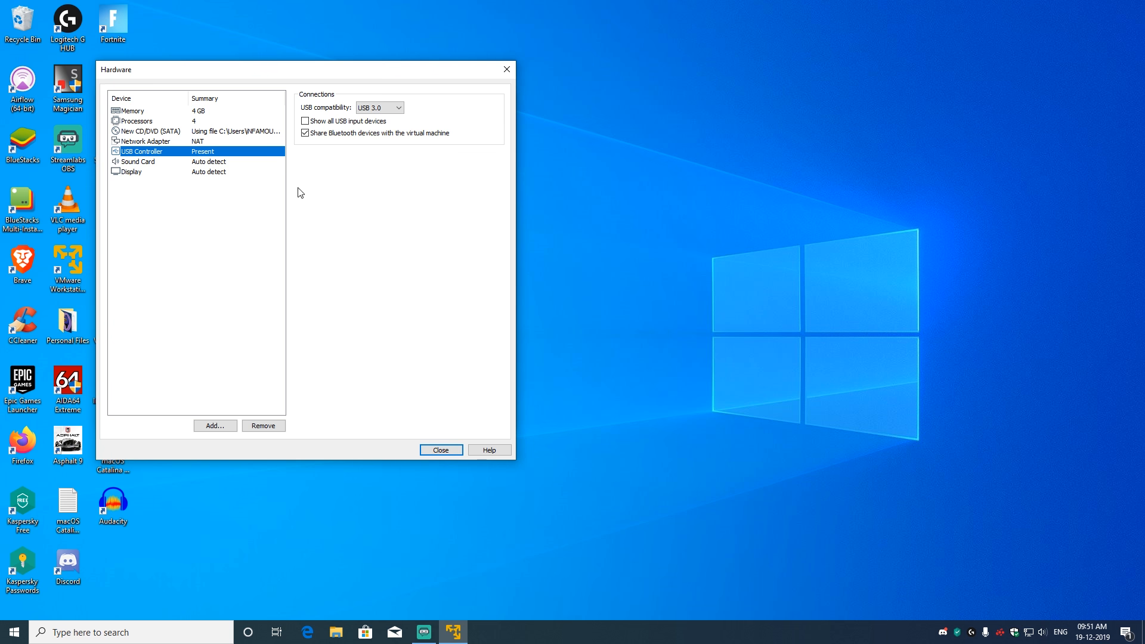
pyautogui.click(382, 110)
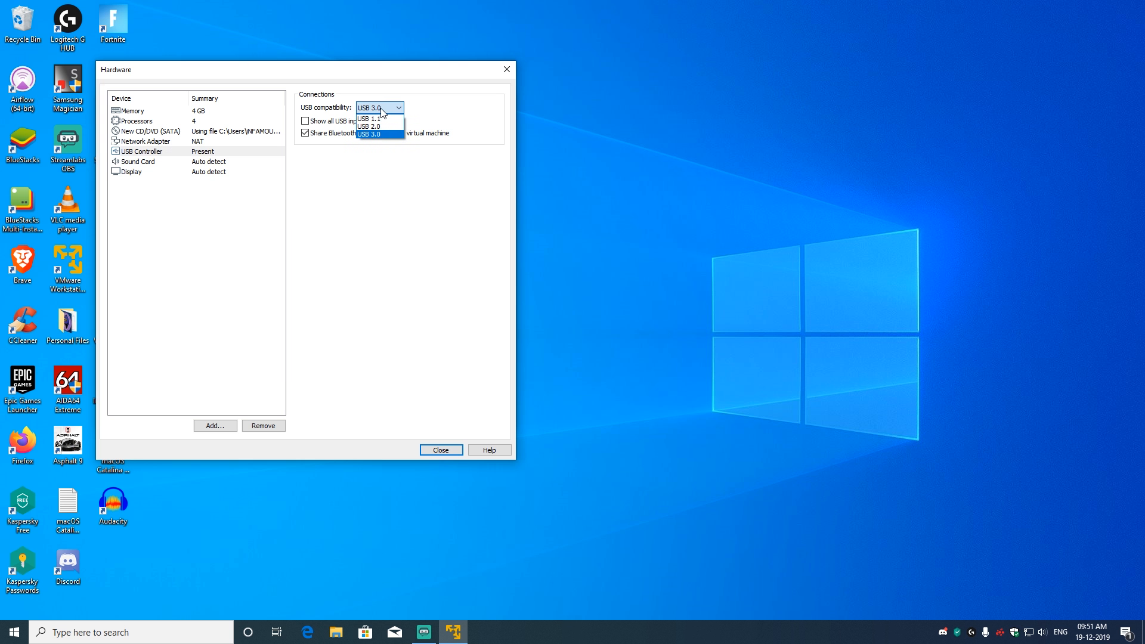
pyautogui.click(380, 127)
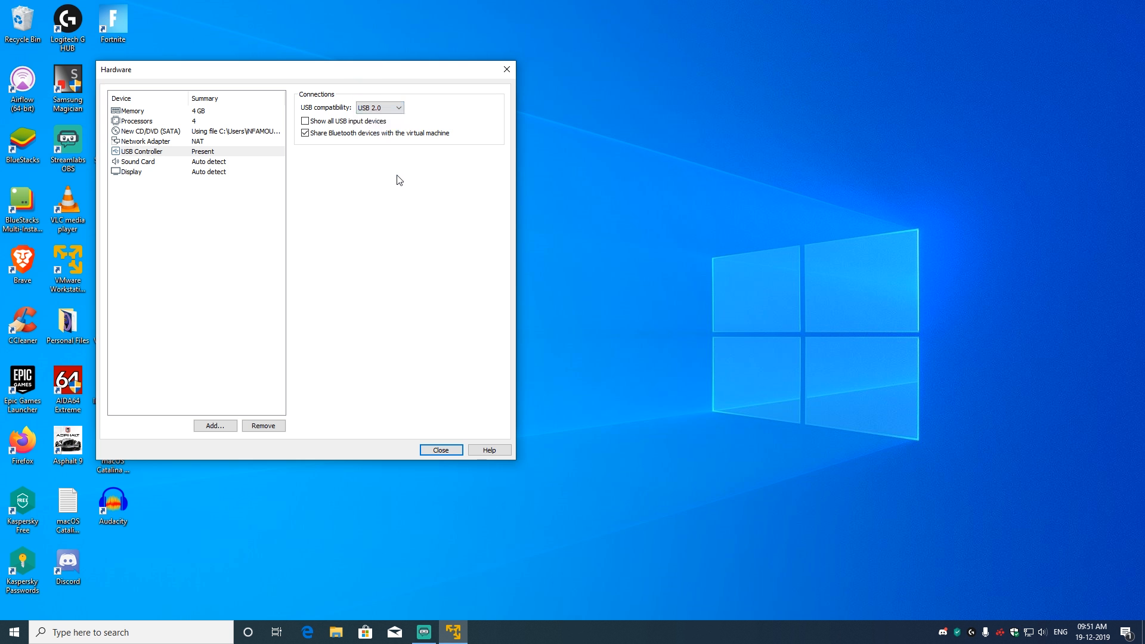
pyautogui.click(313, 124)
# Accept the hardware settings, finish creating the virtual machine and close VMware Workstation 15 Player.
pyautogui.click(442, 450)
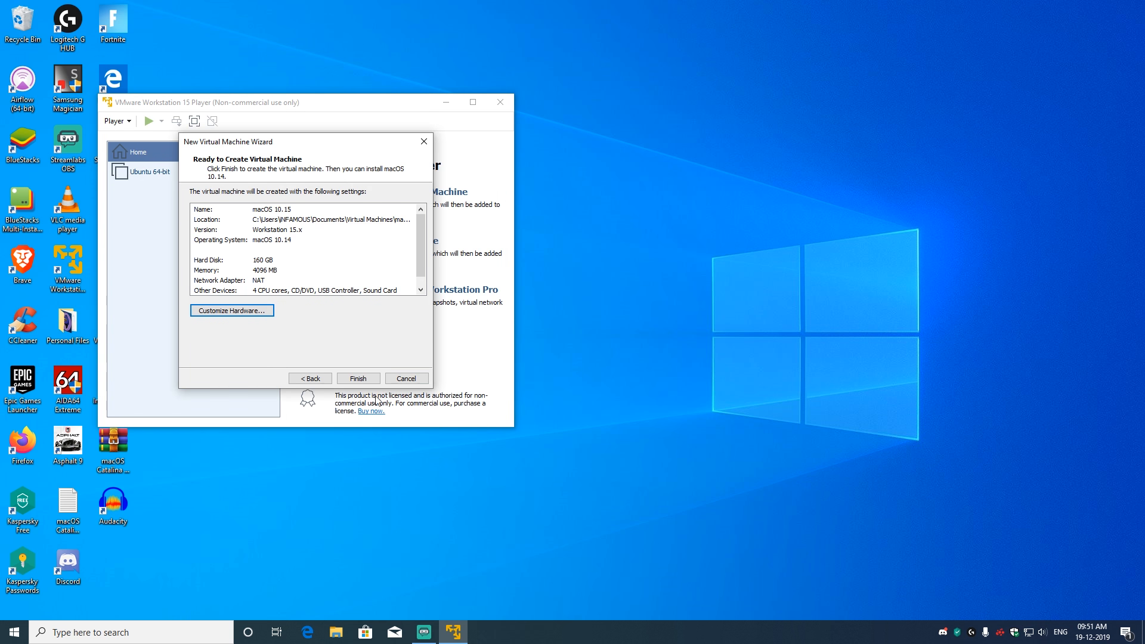
pyautogui.click(361, 379)
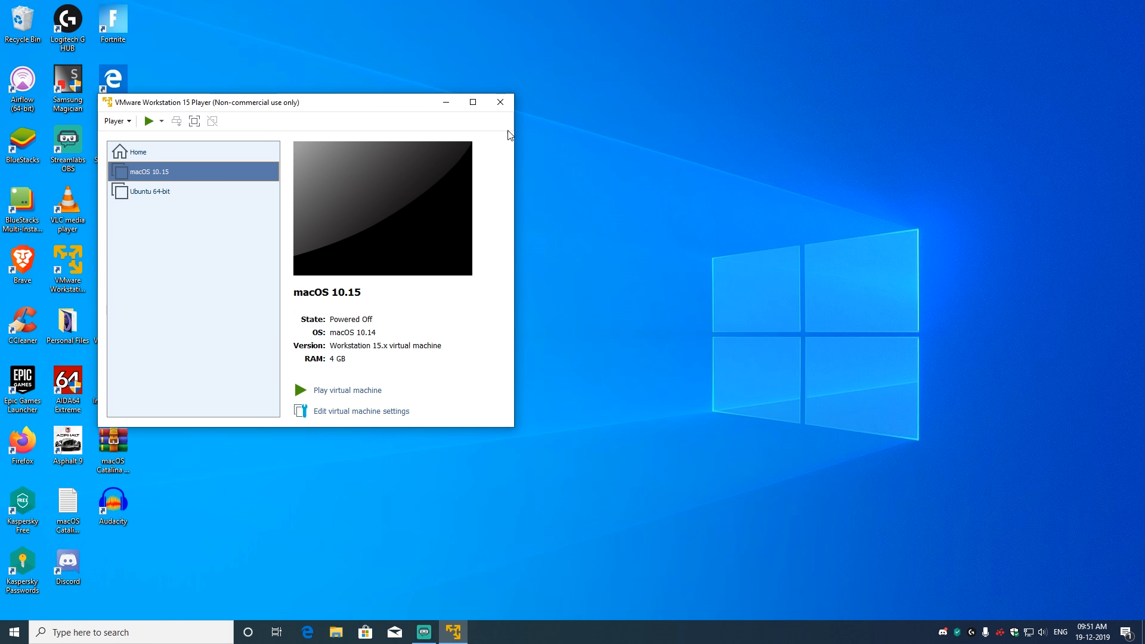
pyautogui.click(500, 102)
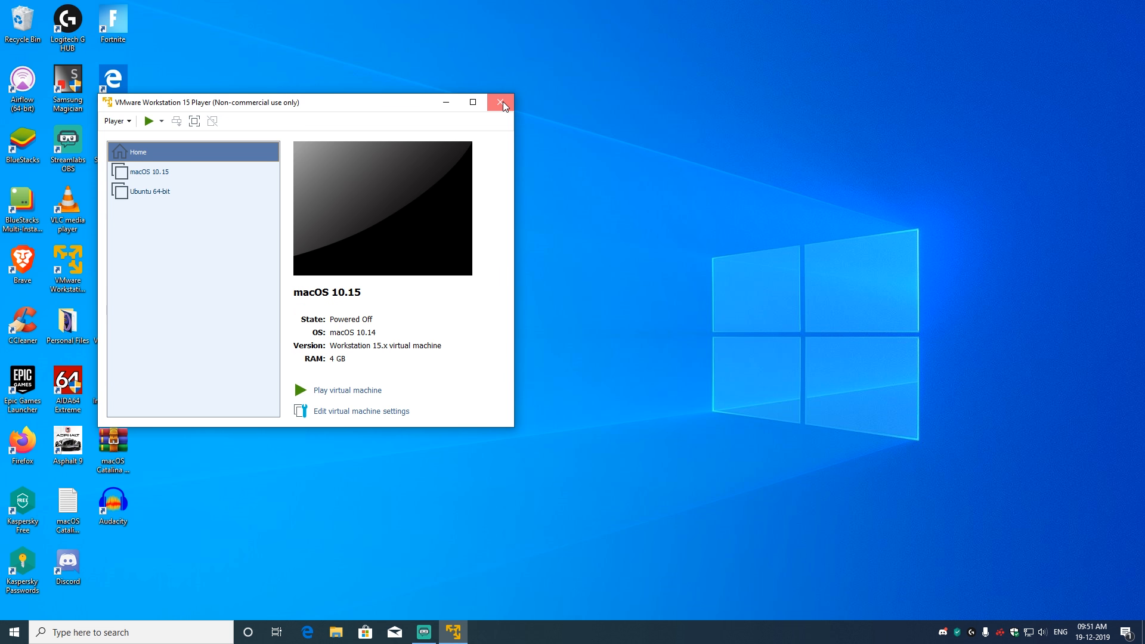
# Open macOS 10.15.vmx from the macOS 10.15 folder in Documents > Virtual Machines with Notepad, and minimize both windows.
pyautogui.click(337, 634)
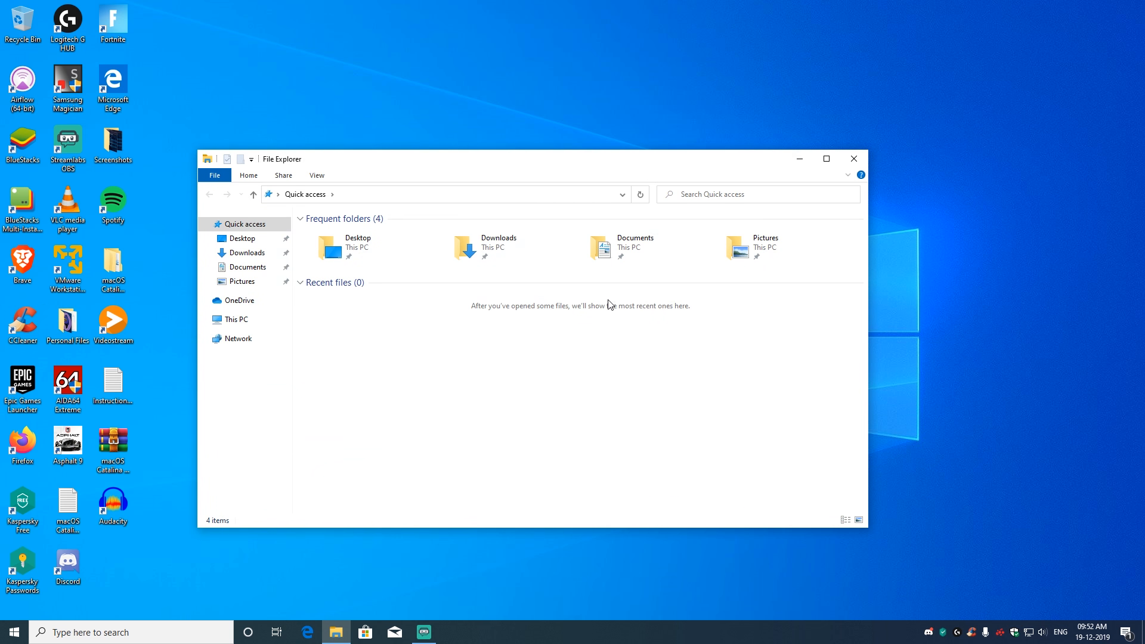
pyautogui.doubleClick(650, 245)
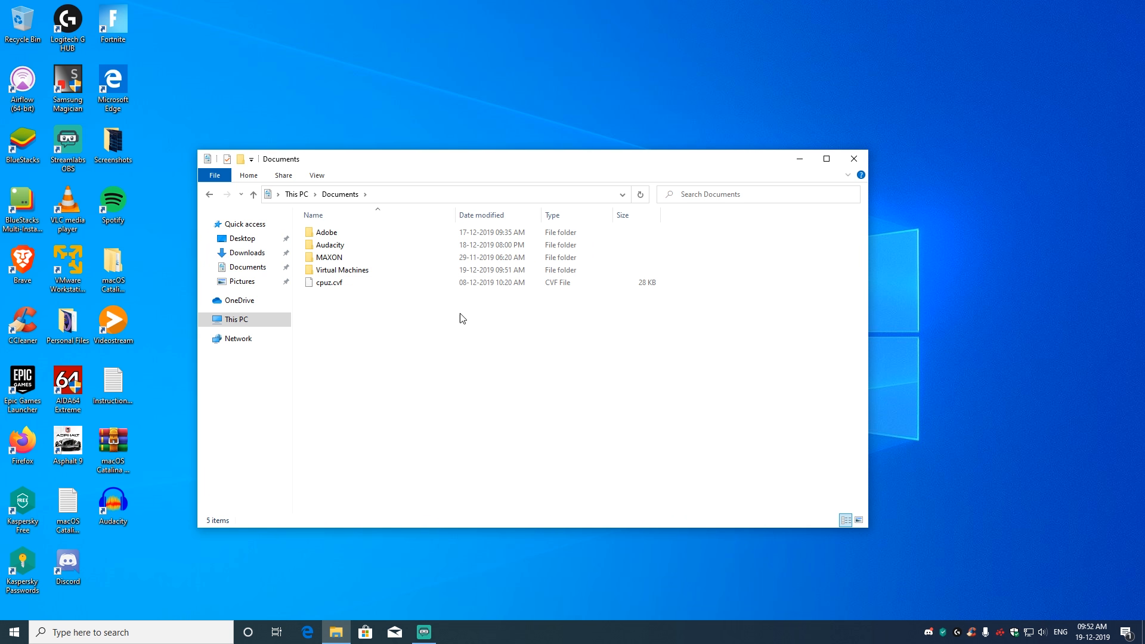
pyautogui.doubleClick(343, 271)
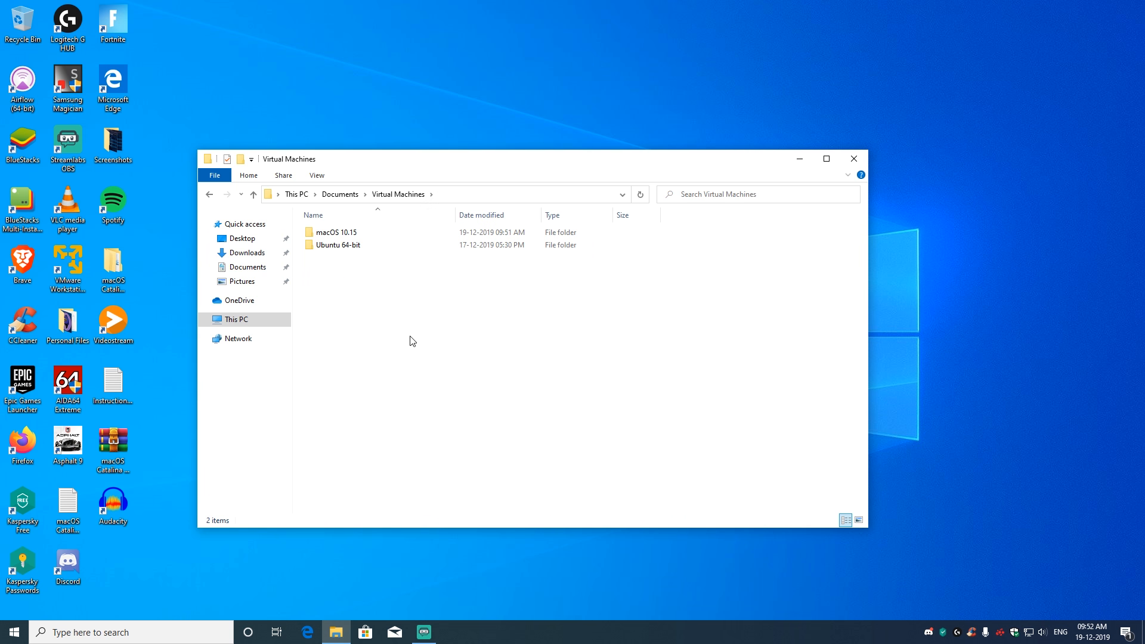
pyautogui.doubleClick(343, 235)
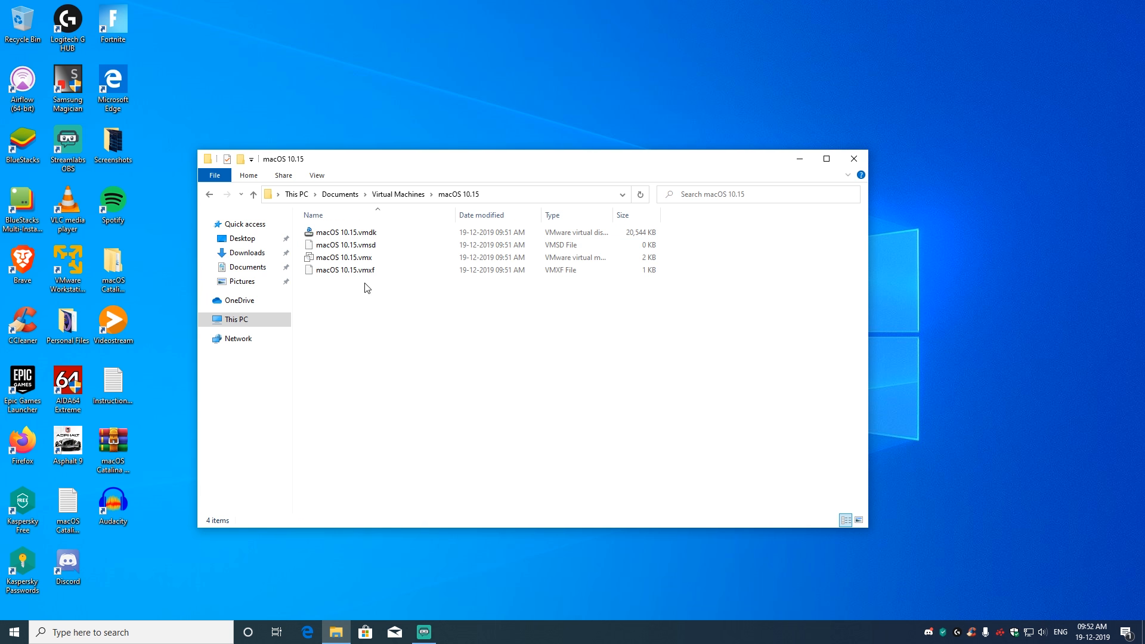
pyautogui.click(341, 260)
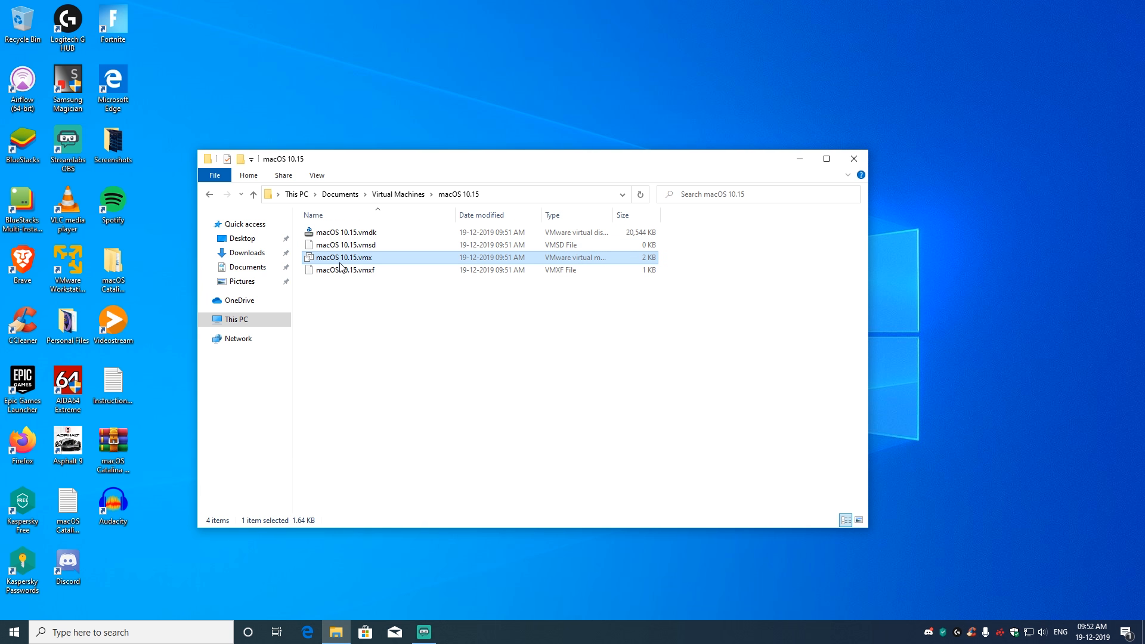
pyautogui.rightClick(342, 259)
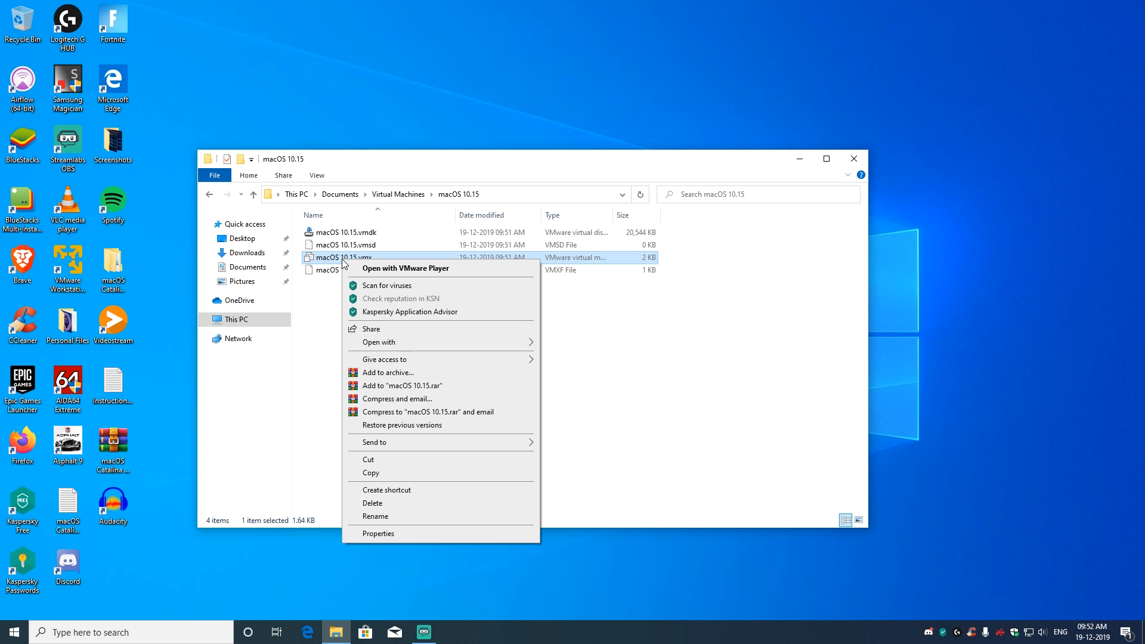
pyautogui.moveTo(428, 349)
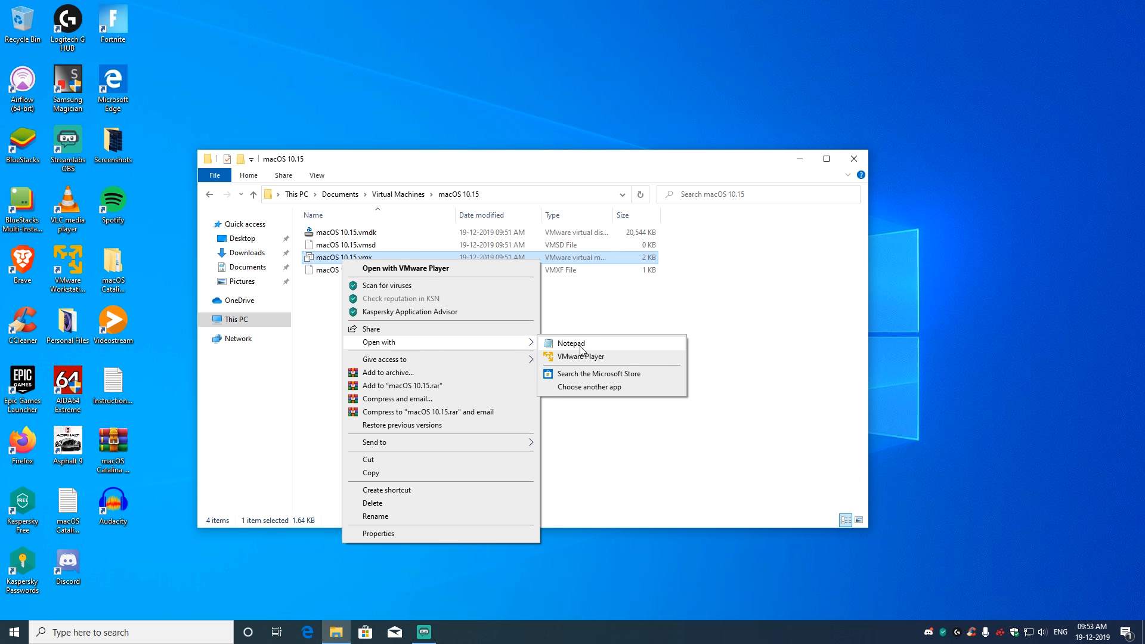
pyautogui.click(590, 345)
pyautogui.scroll(-7, 484, 306)
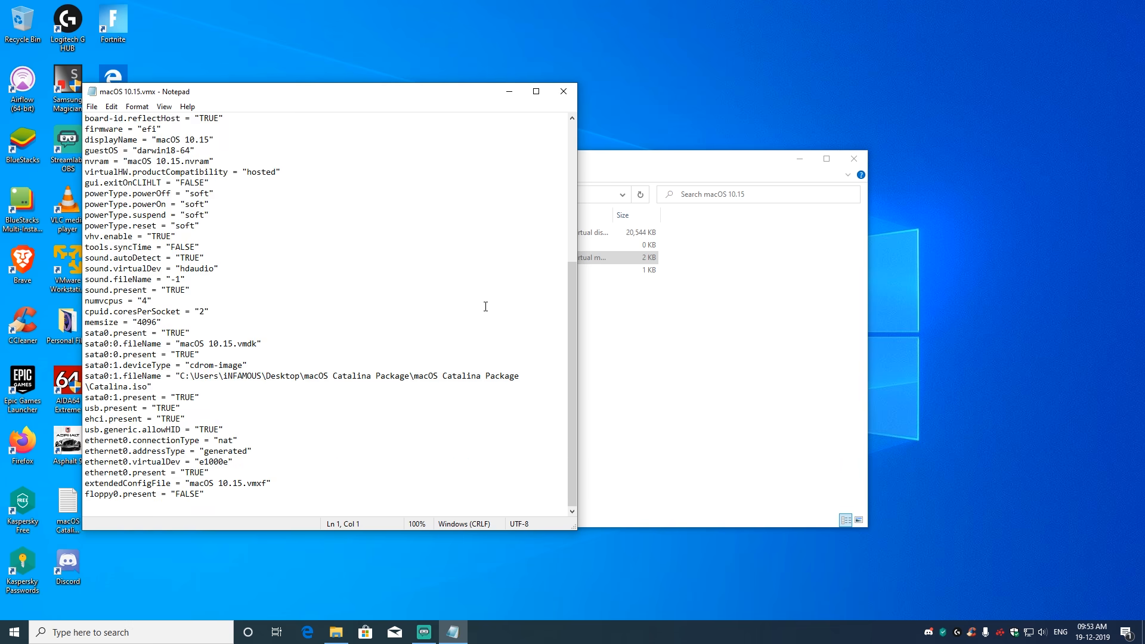
pyautogui.click(510, 91)
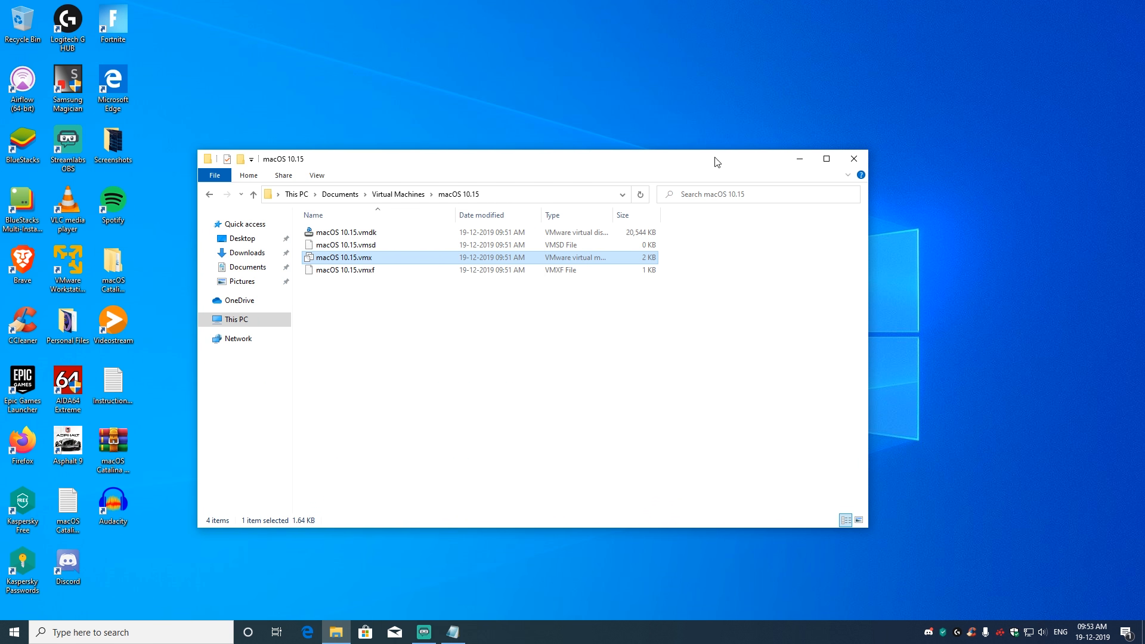
pyautogui.click(799, 159)
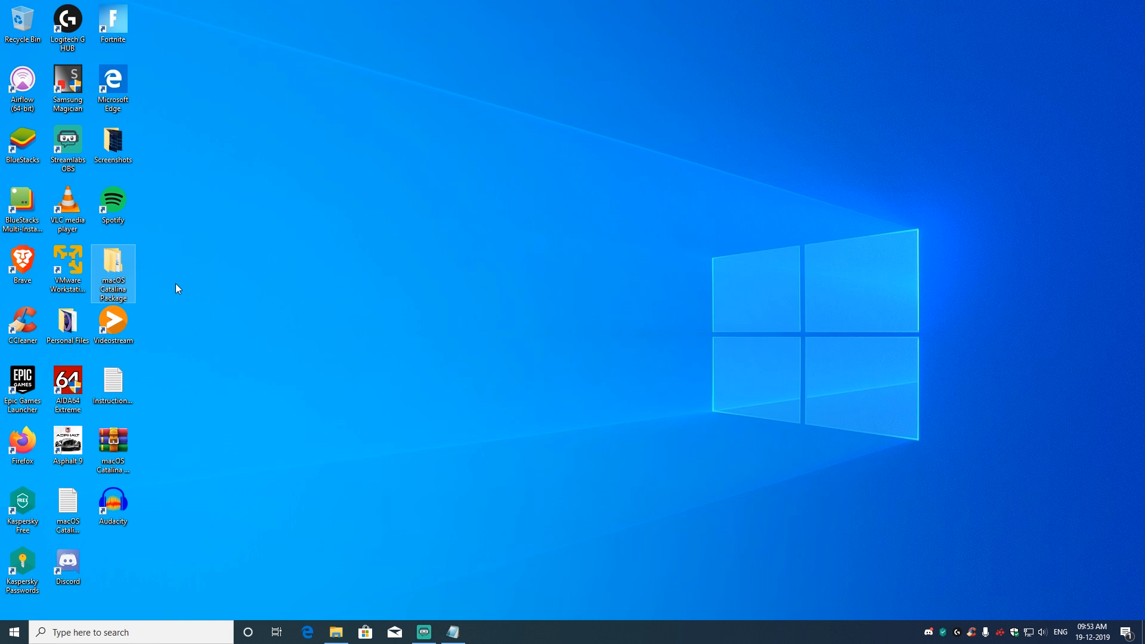
# Copy all the text of VMX File Text.txt from the inner macOS Catalina Package folder on the Desktop.
pyautogui.doubleClick(118, 266)
pyautogui.click(380, 253)
pyautogui.doubleClick(380, 253)
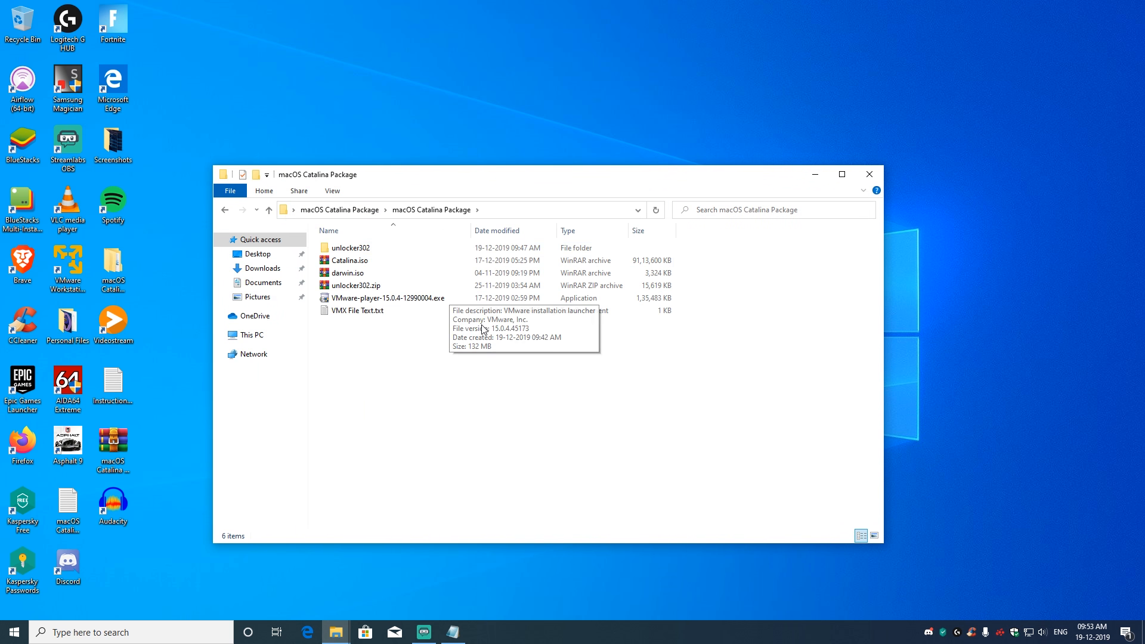
pyautogui.doubleClick(359, 312)
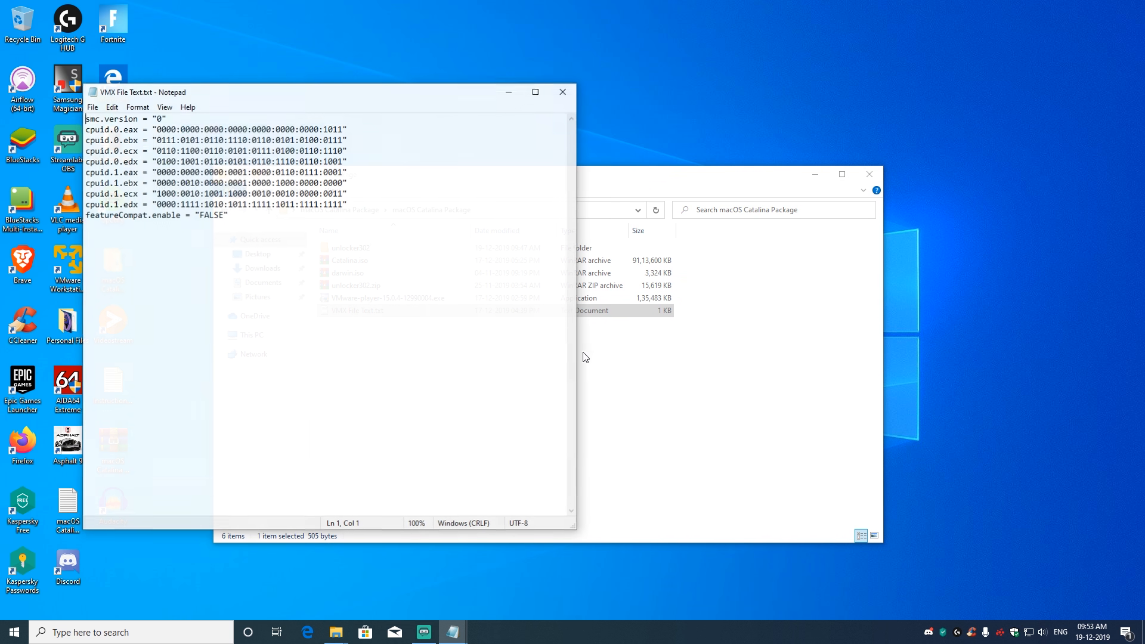
pyautogui.moveTo(87, 118); pyautogui.dragTo(293, 225)
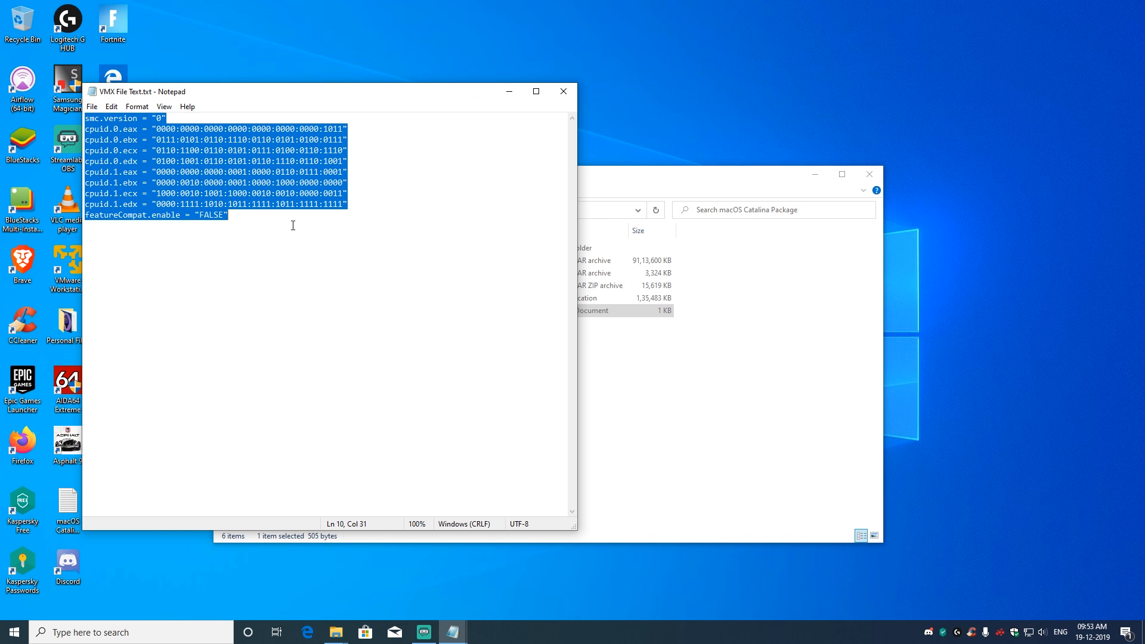
pyautogui.rightClick(206, 214)
pyautogui.click(260, 251)
pyautogui.click(517, 92)
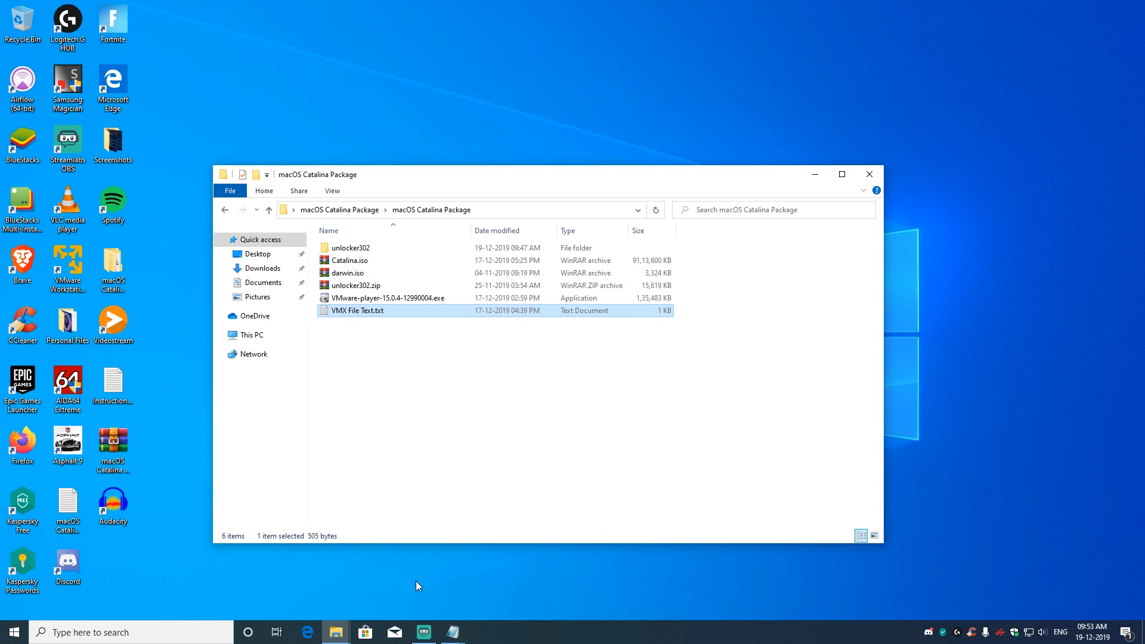
# Paste the copied smc.version, cpuid and featureCompat lines at the very end of macOS 10.15.vmx.
pyautogui.moveTo(452, 632)
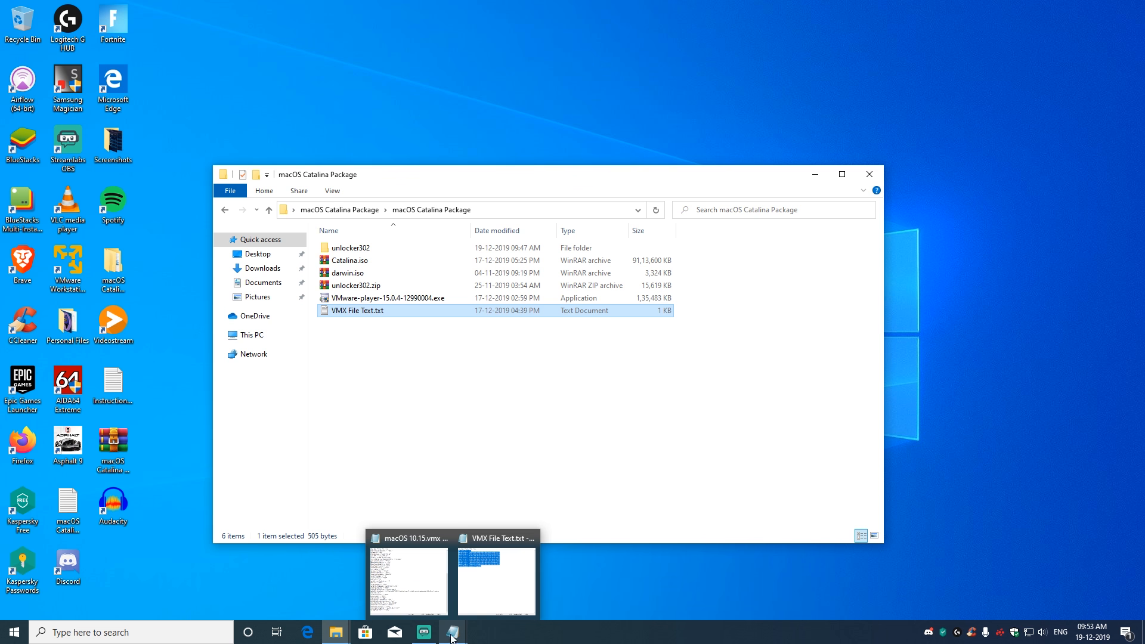
pyautogui.click(411, 583)
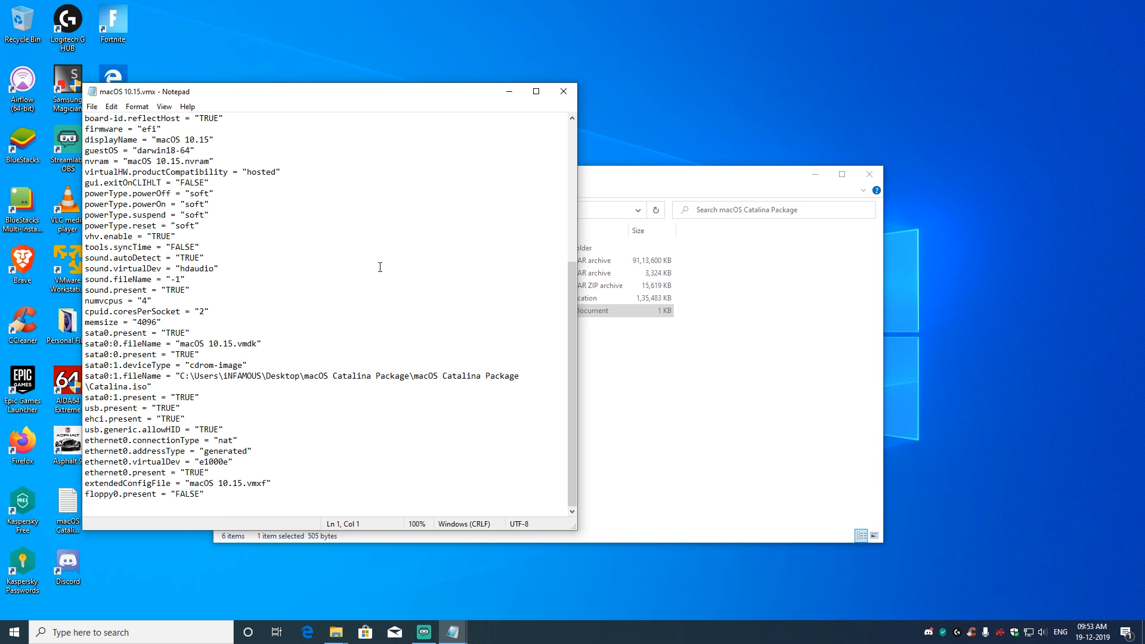
pyautogui.click(216, 510)
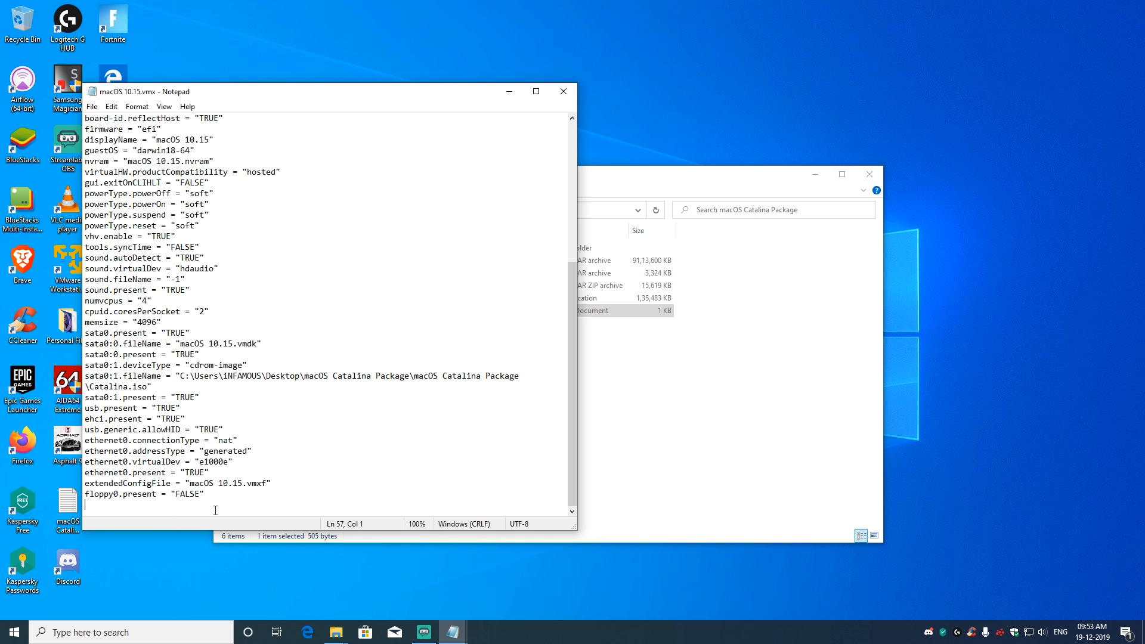
pyautogui.rightClick(107, 511)
pyautogui.click(153, 379)
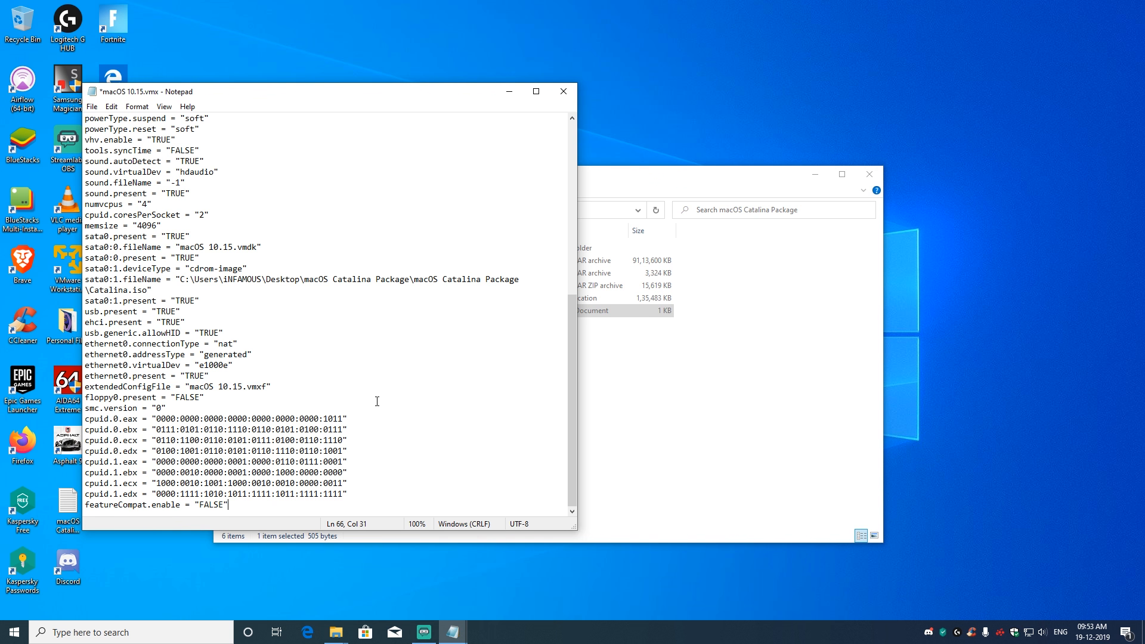
# Set virtualHW.version to "10" in macOS 10.15.vmx, then save and close the file.
pyautogui.scroll(10, 377, 401)
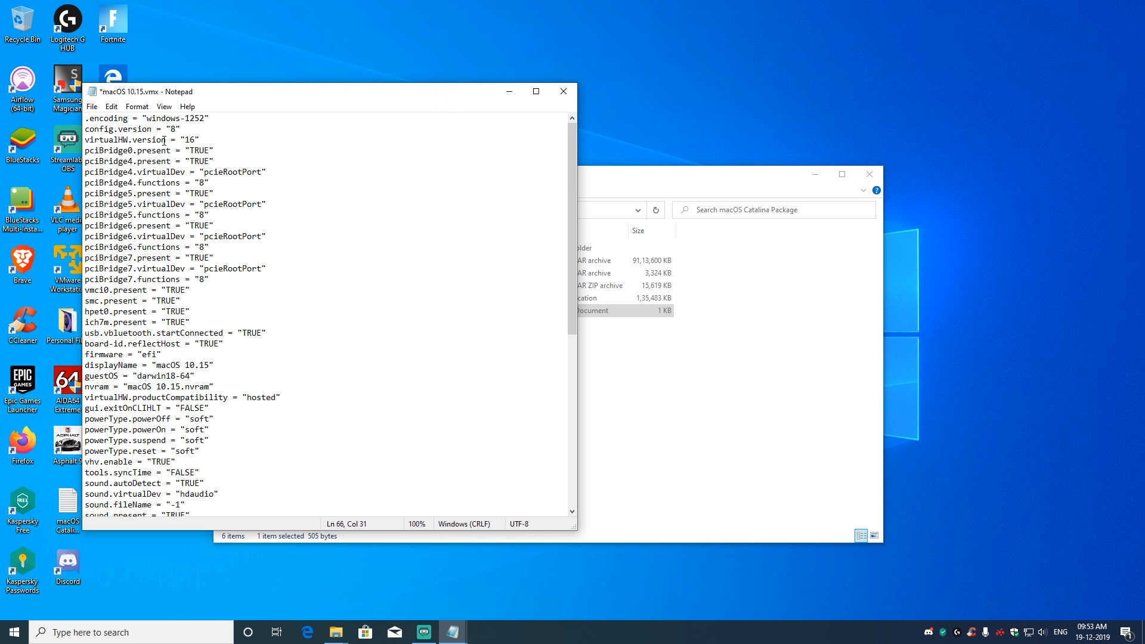
pyautogui.moveTo(185, 140); pyautogui.dragTo(196, 142)
pyautogui.write('10')
pyautogui.click(92, 111)
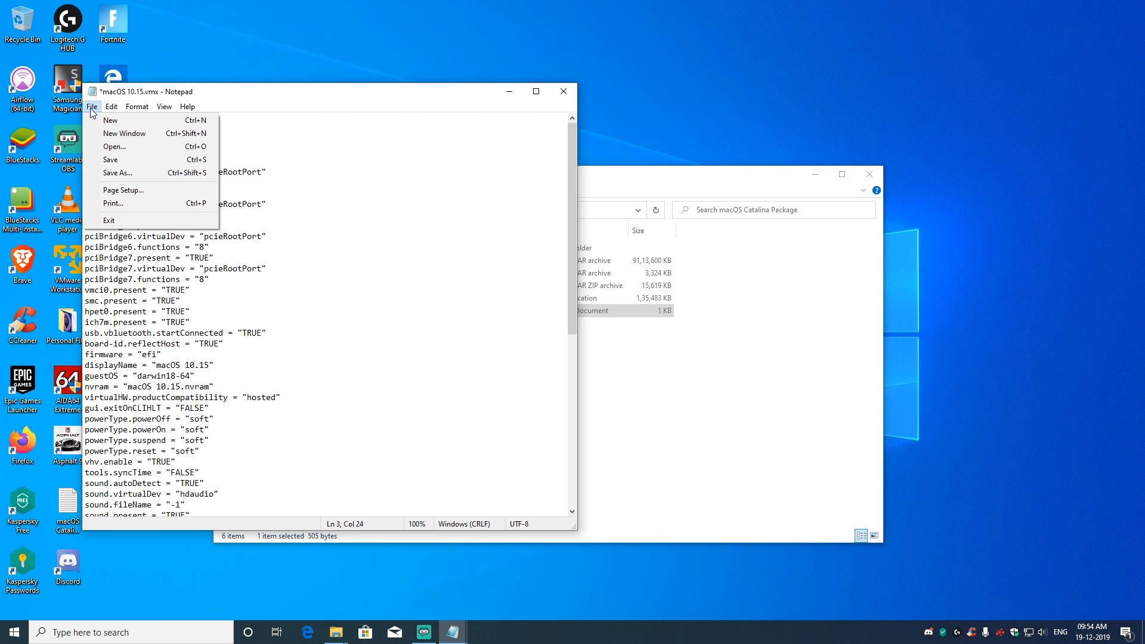
pyautogui.click(127, 163)
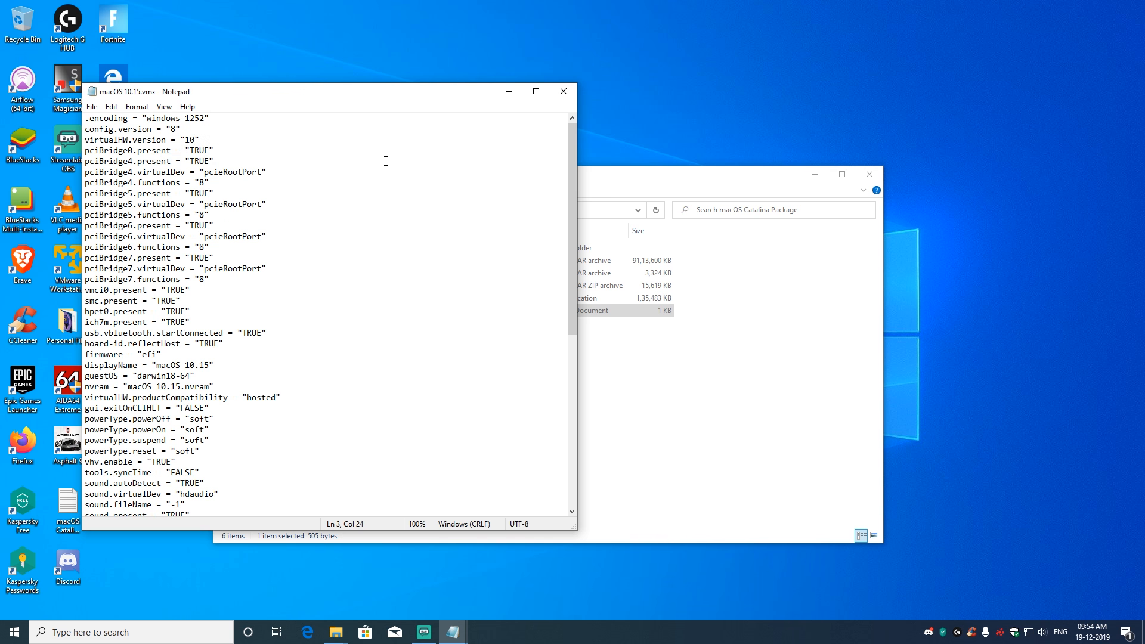
pyautogui.click(564, 92)
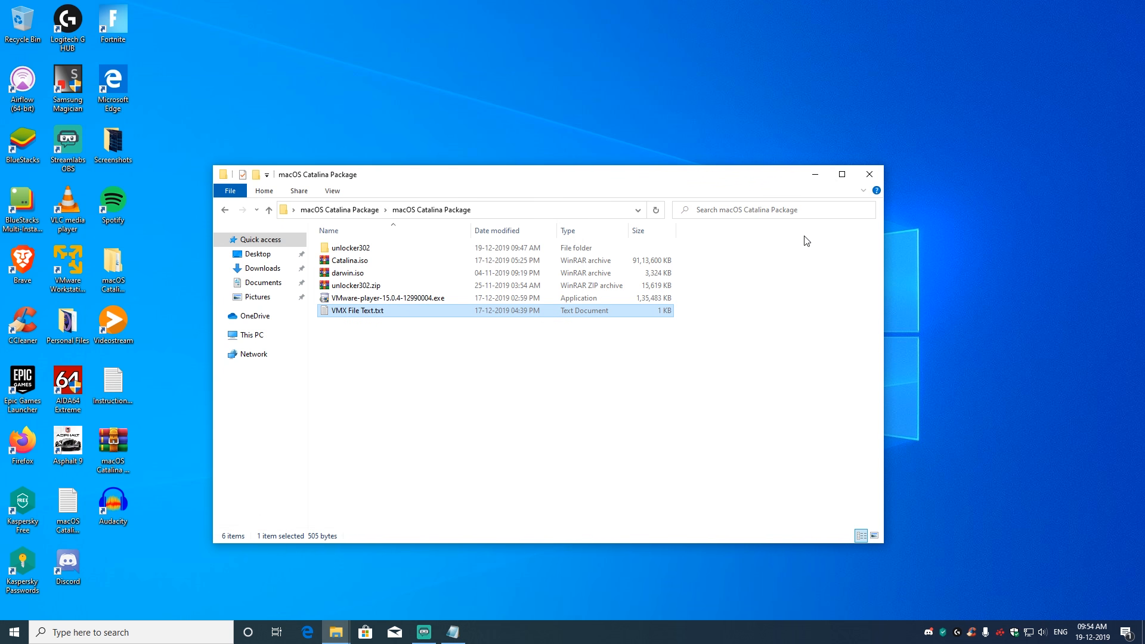
# Close VMX File Text.txt and the macOS Catalina Package folder window.
pyautogui.click(453, 632)
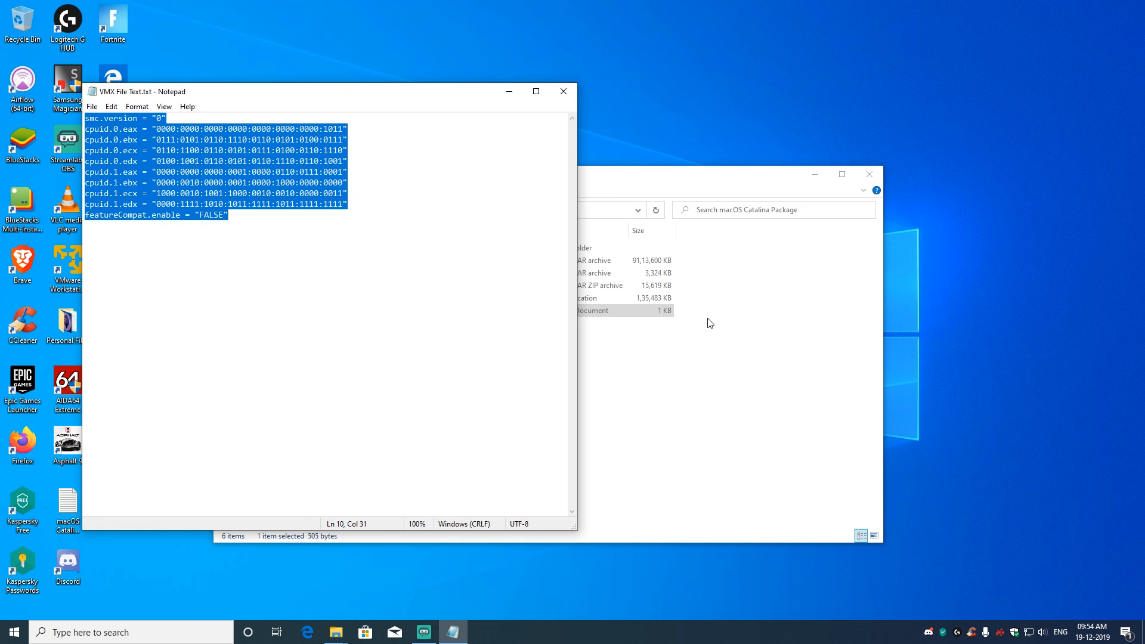
pyautogui.click(563, 91)
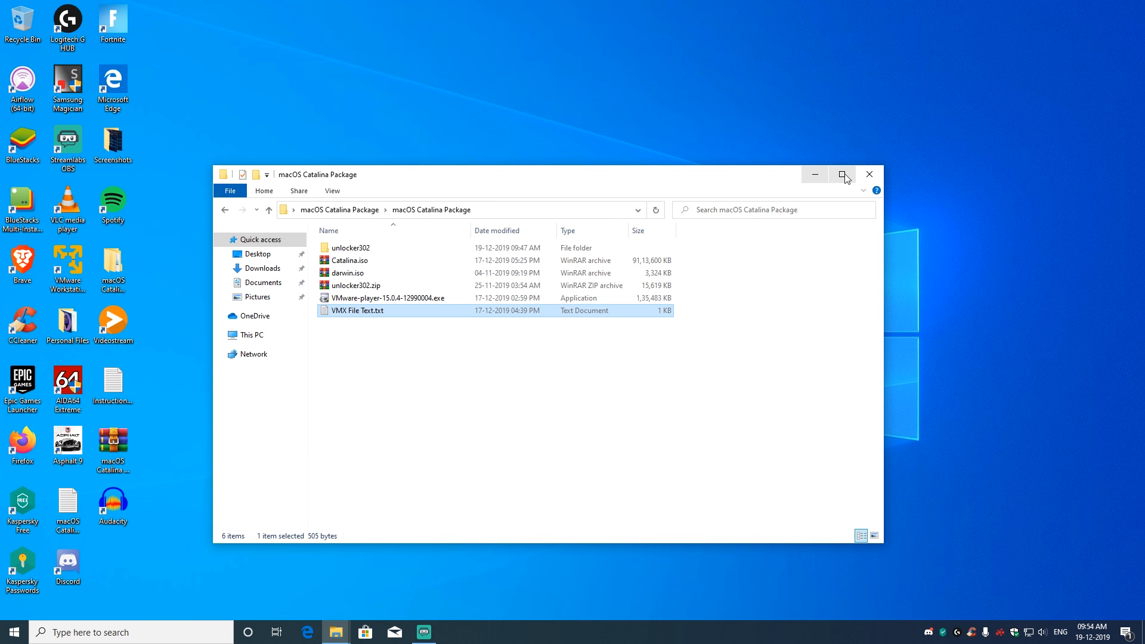
pyautogui.click(870, 175)
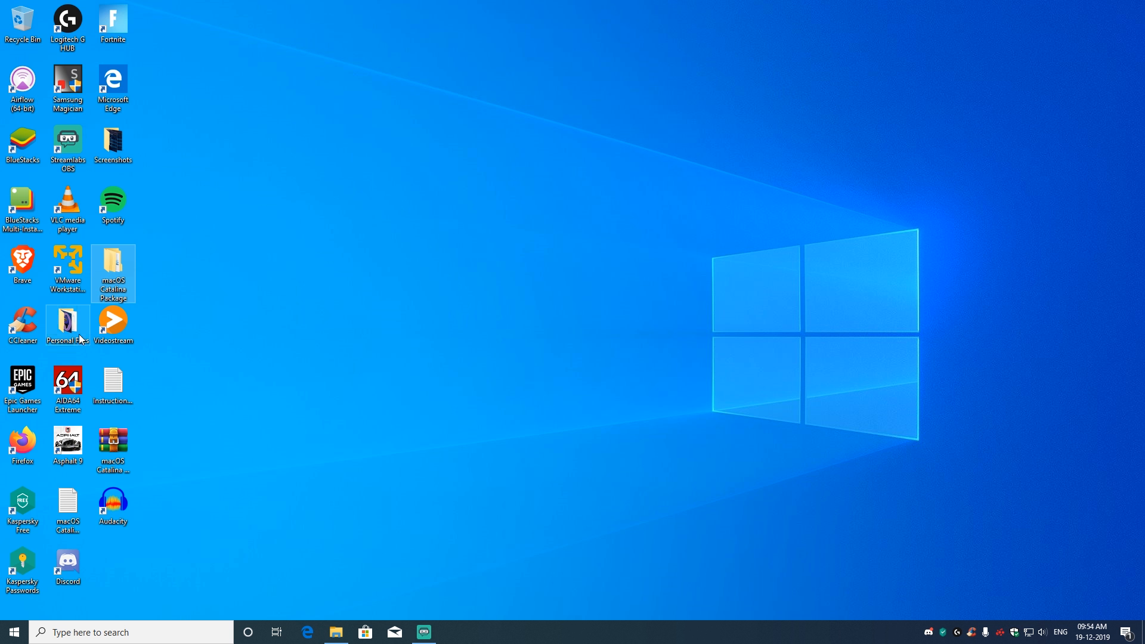
# Switch to VMware Workstation 15 Player and set the macOS 10.15 virtual machine's guest operating system to Microsoft Windows, version Windows 10 x64.
pyautogui.click(69, 264)
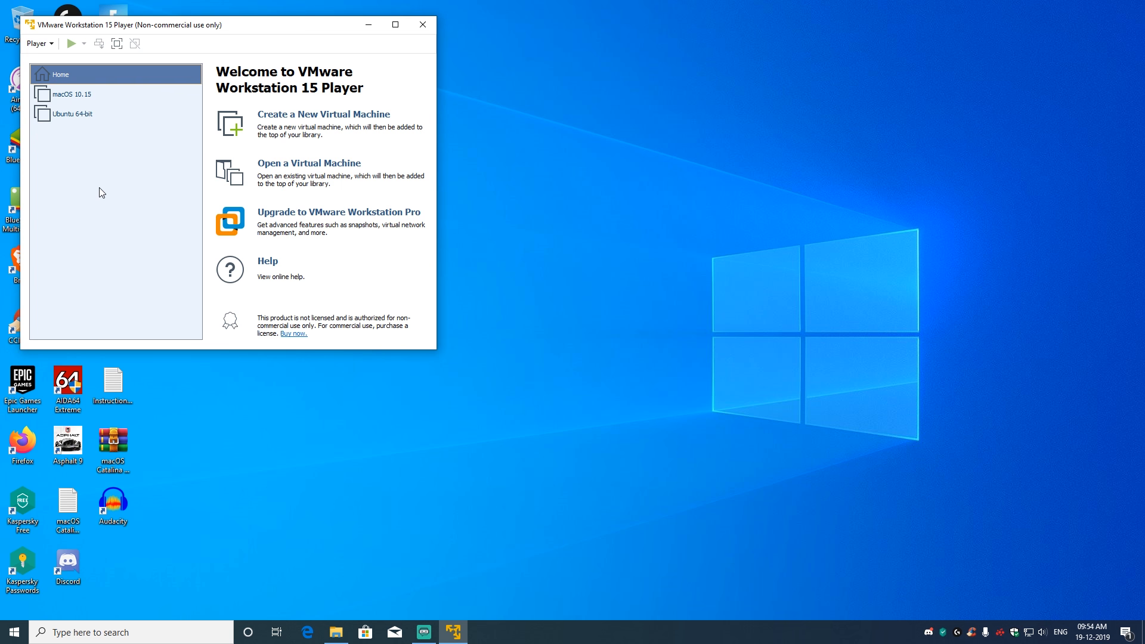
pyautogui.click(79, 100)
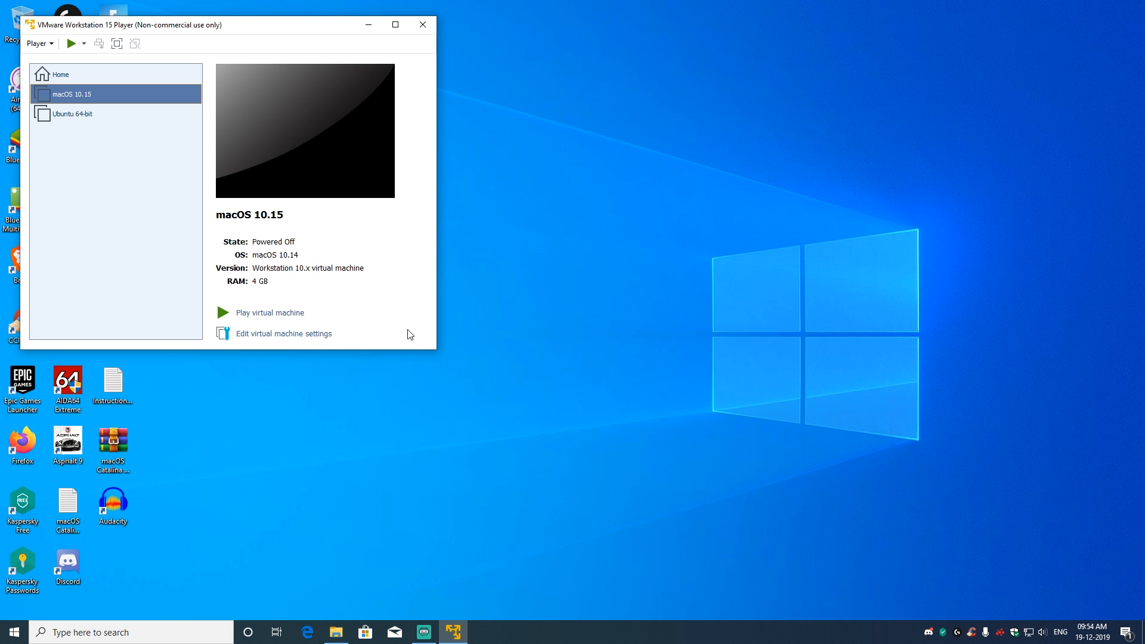
pyautogui.click(286, 336)
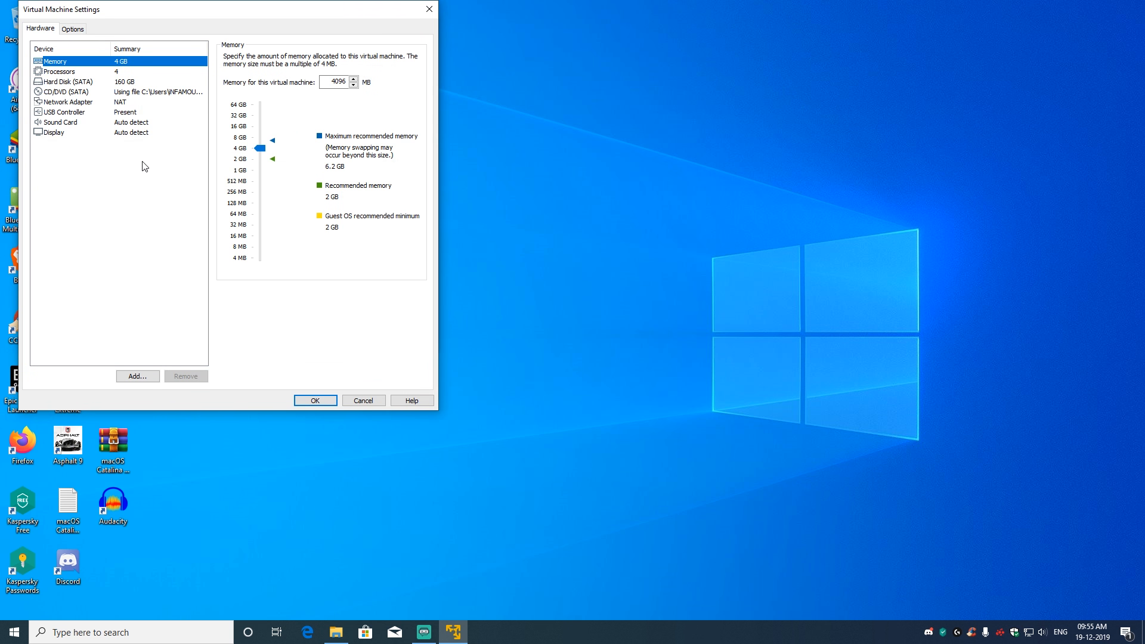
pyautogui.click(78, 35)
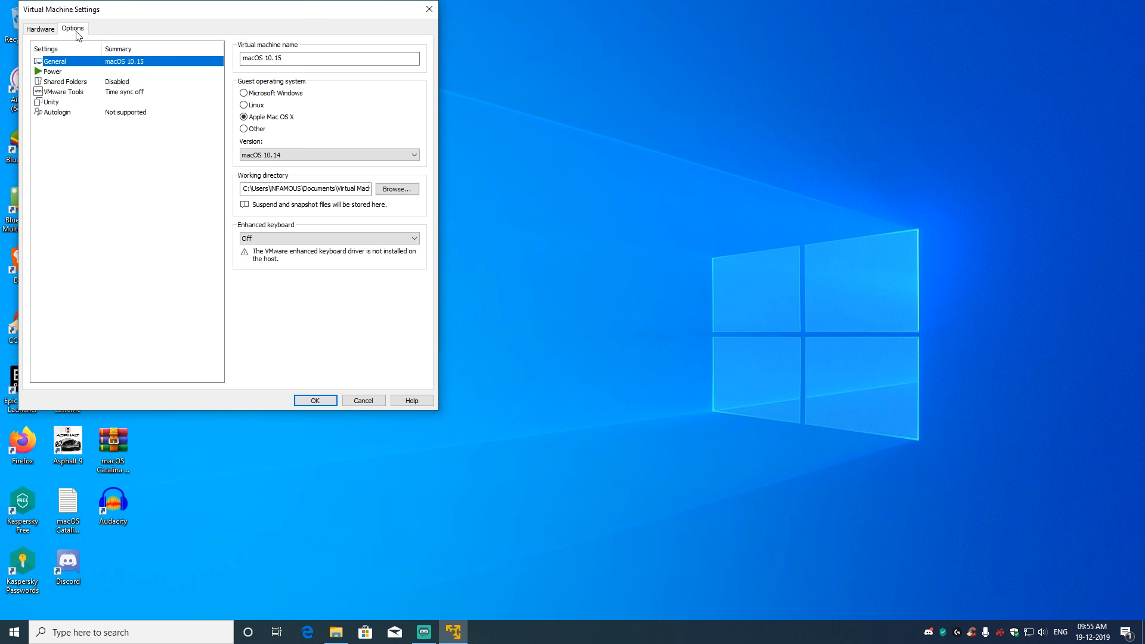
pyautogui.click(267, 96)
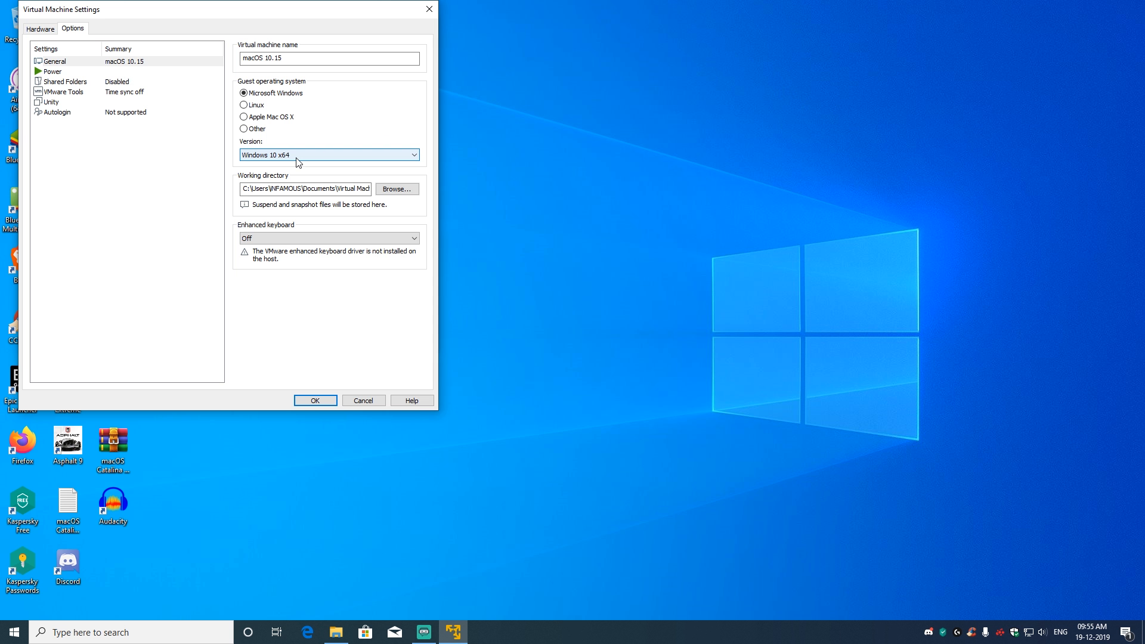
pyautogui.click(315, 400)
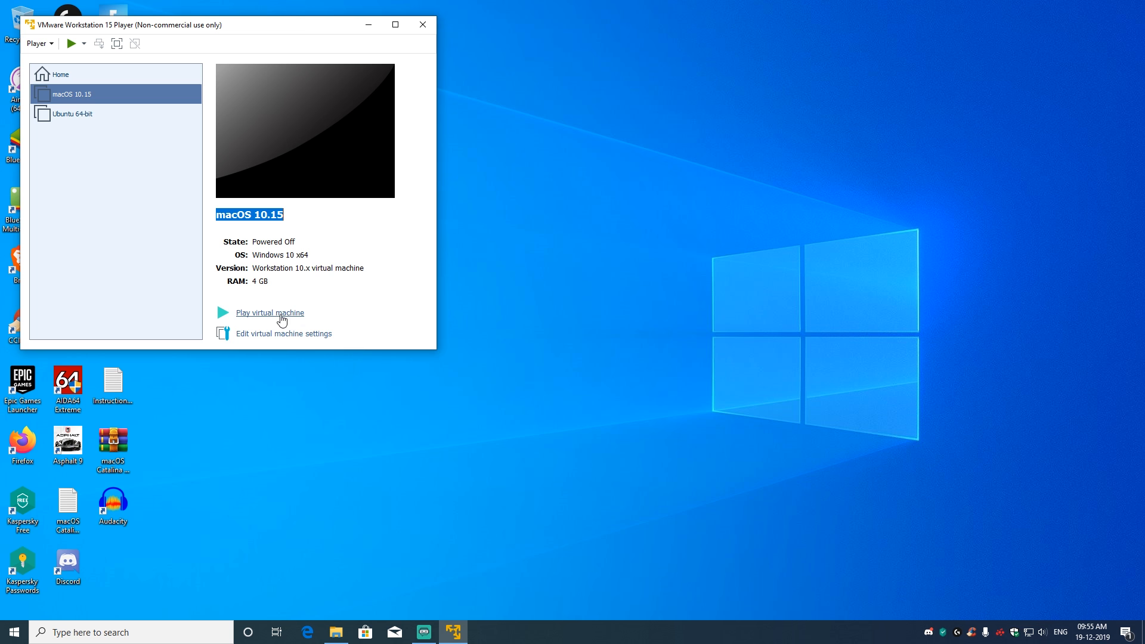
# Start the macOS 10.15 virtual machine without downloading VMware Tools, and continue in its installer with English as the language.
pyautogui.click(282, 317)
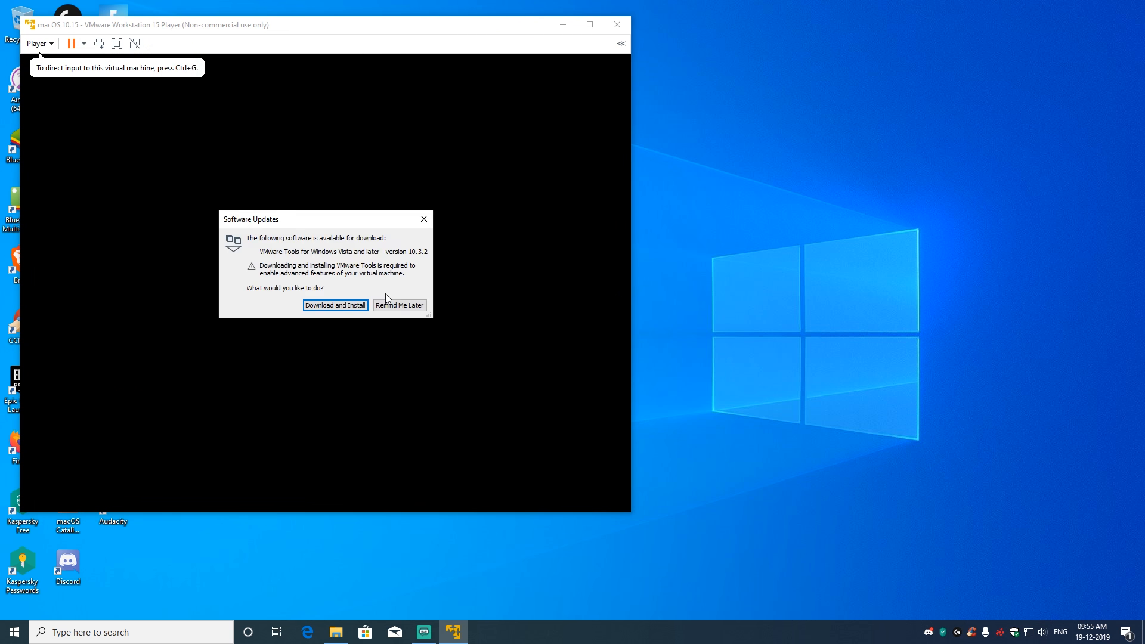
pyautogui.click(424, 220)
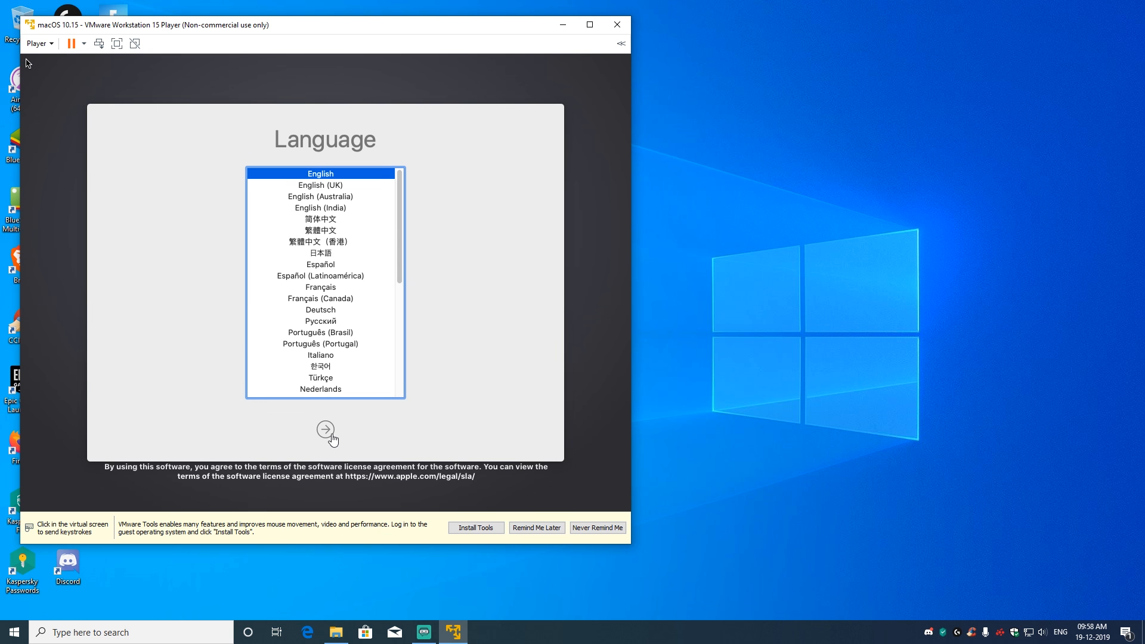
pyautogui.click(27, 63)
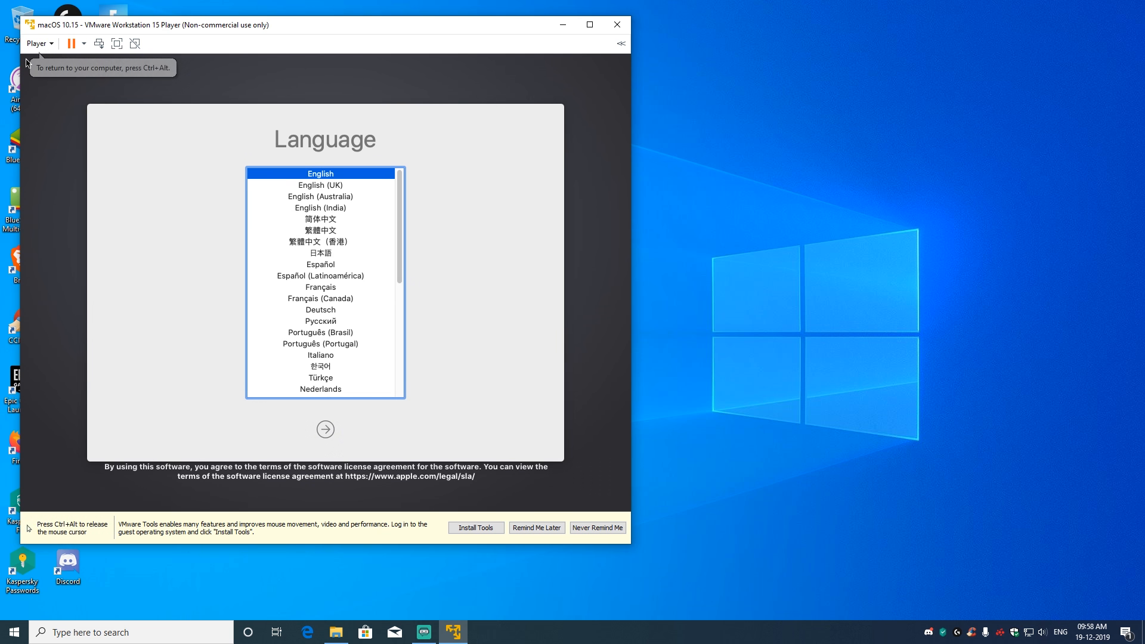
pyautogui.click(326, 431)
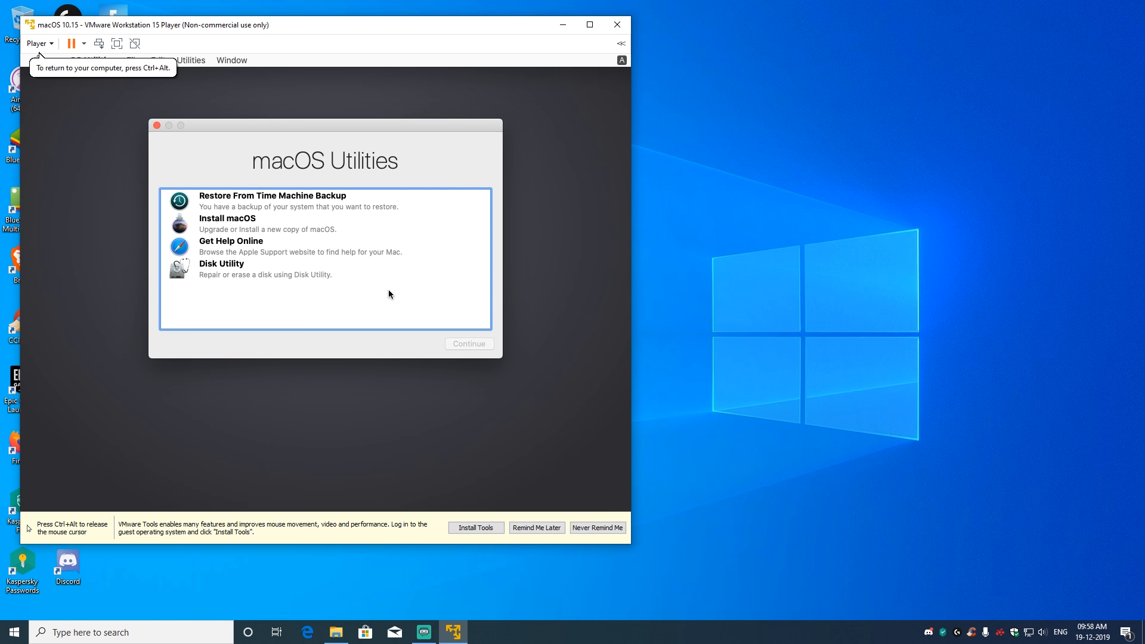
# Open Disk Utility and bring up the erase settings for the VMware Virtual SATA Hard Drive Media disk.
pyautogui.doubleClick(256, 274)
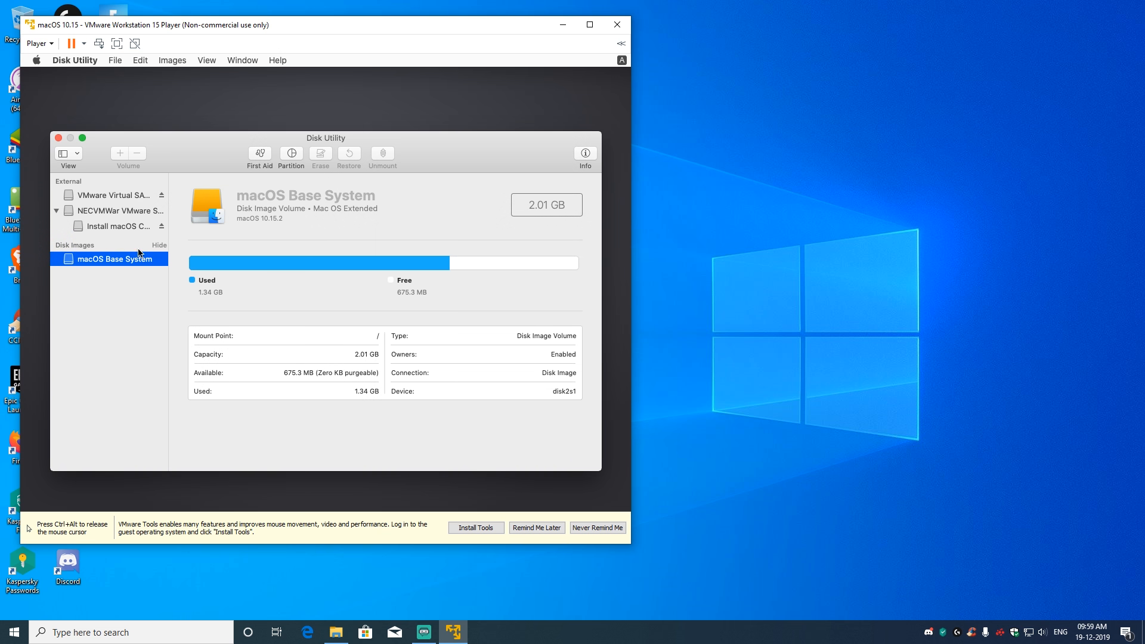
pyautogui.click(115, 196)
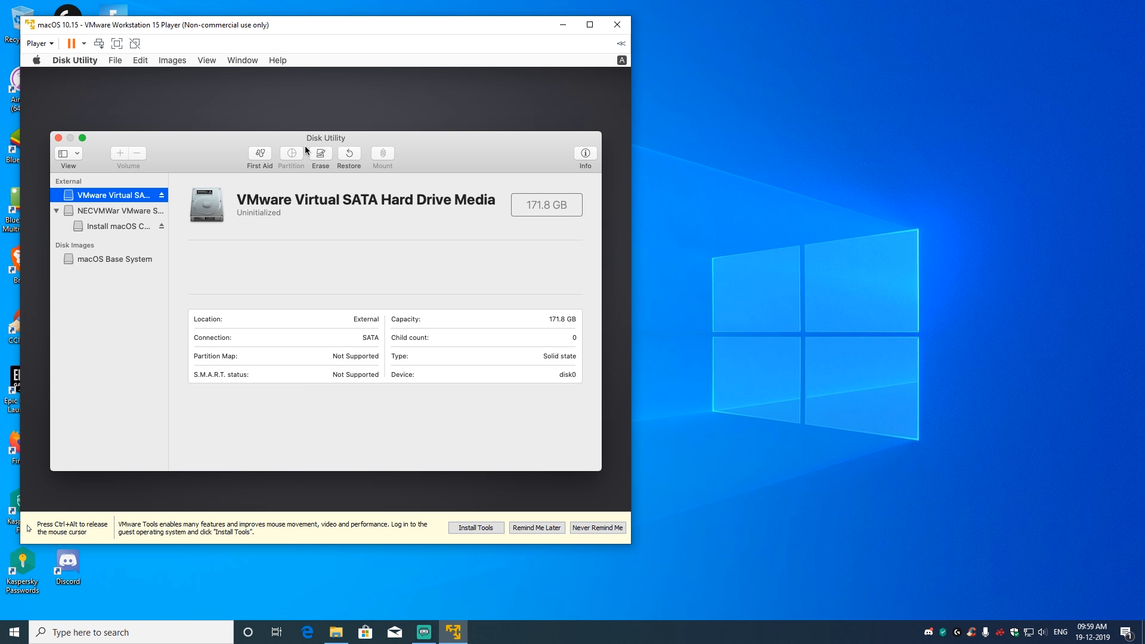
pyautogui.click(320, 153)
pyautogui.click(310, 241)
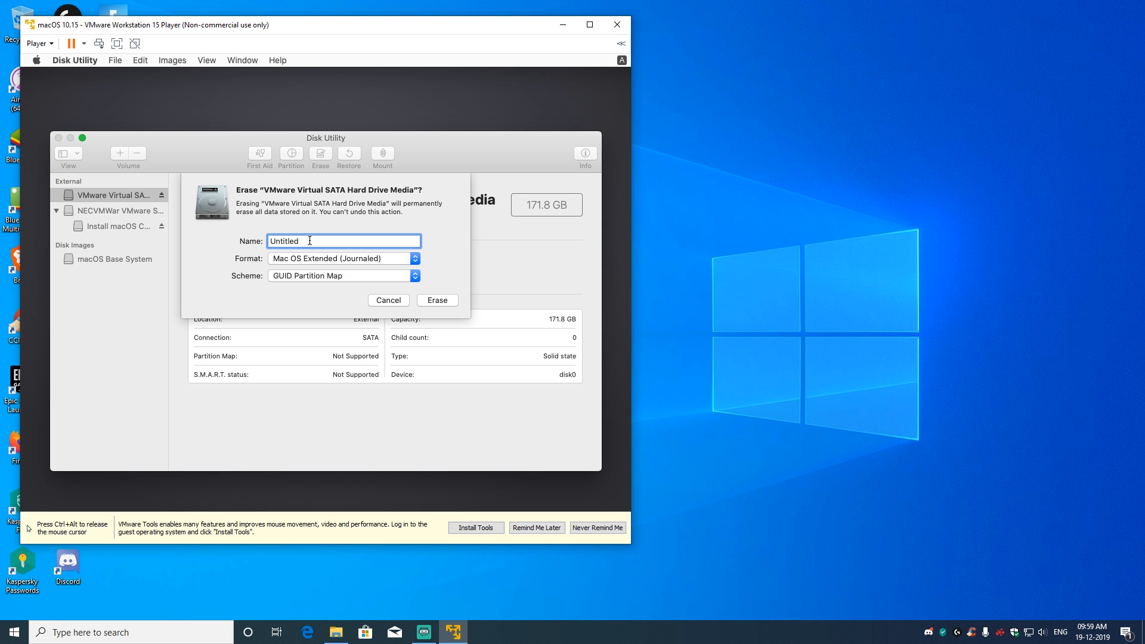
# Release the cursor from the virtual machine and connect the Logitech G710 Keyboard to it, disconnecting it from the host.
pyautogui.hotkey('ctrl', 'alt')
pyautogui.click(38, 44)
pyautogui.moveTo(89, 92)
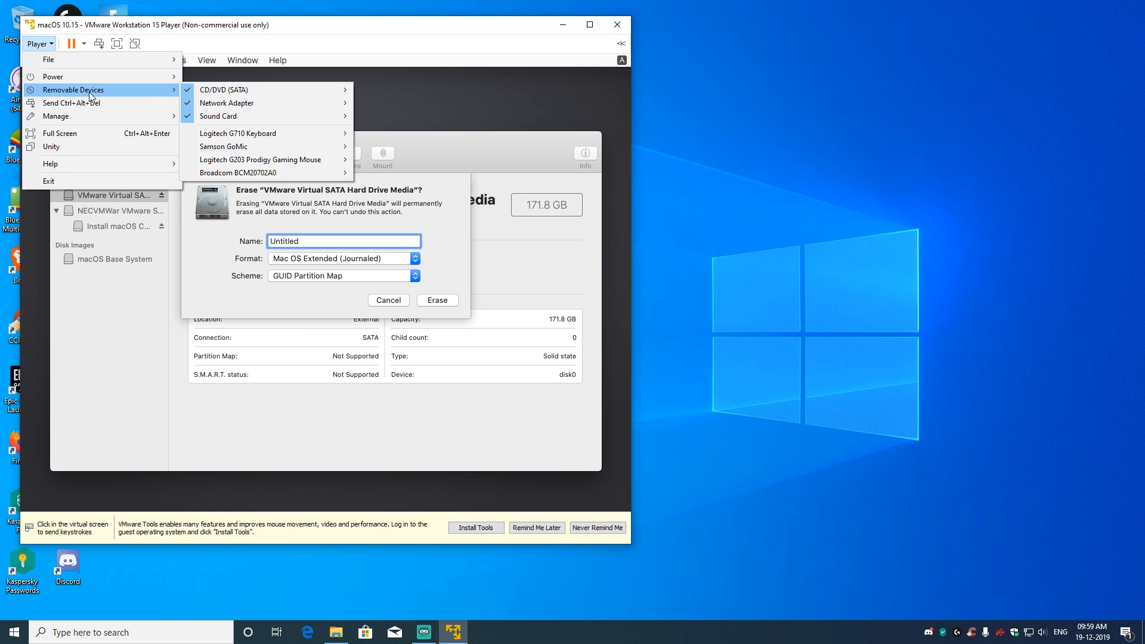
pyautogui.moveTo(241, 136)
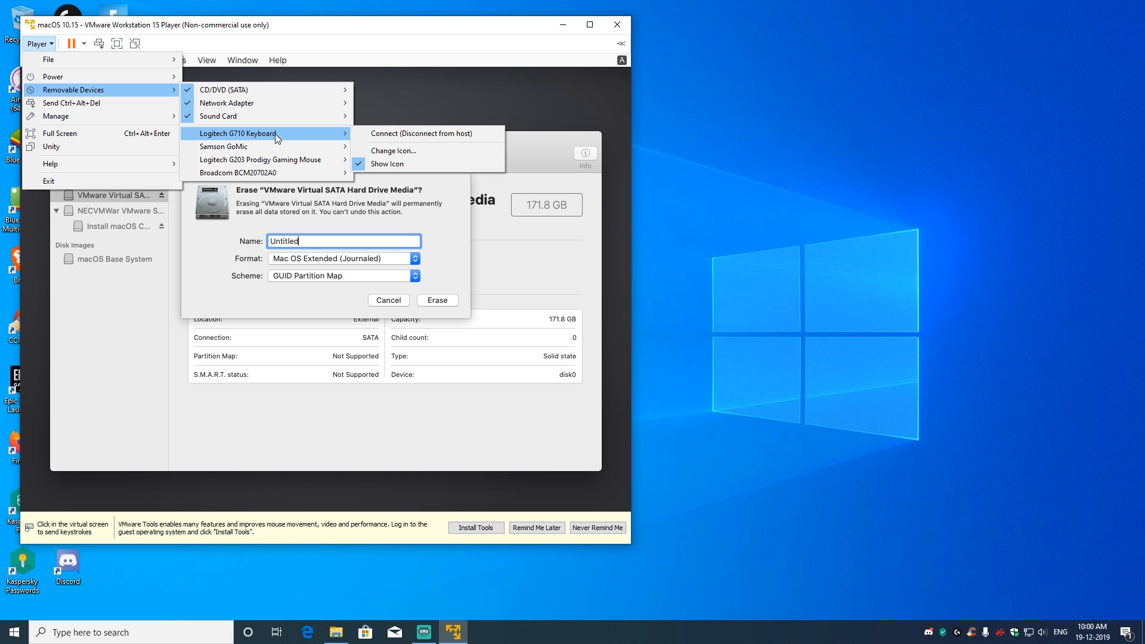
pyautogui.click(418, 135)
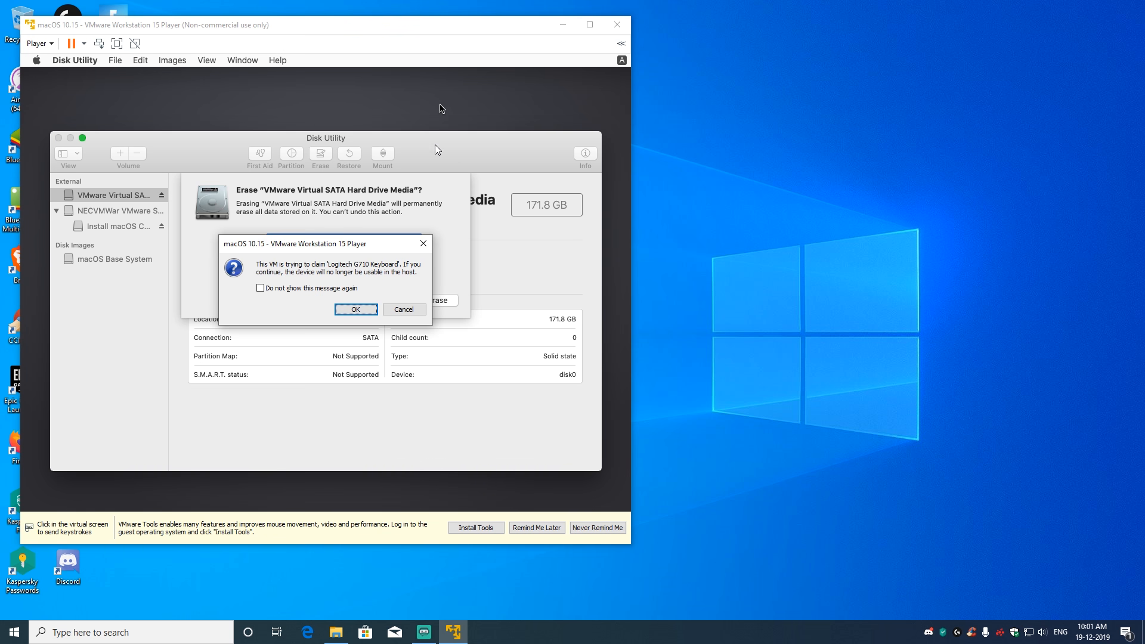
pyautogui.click(356, 309)
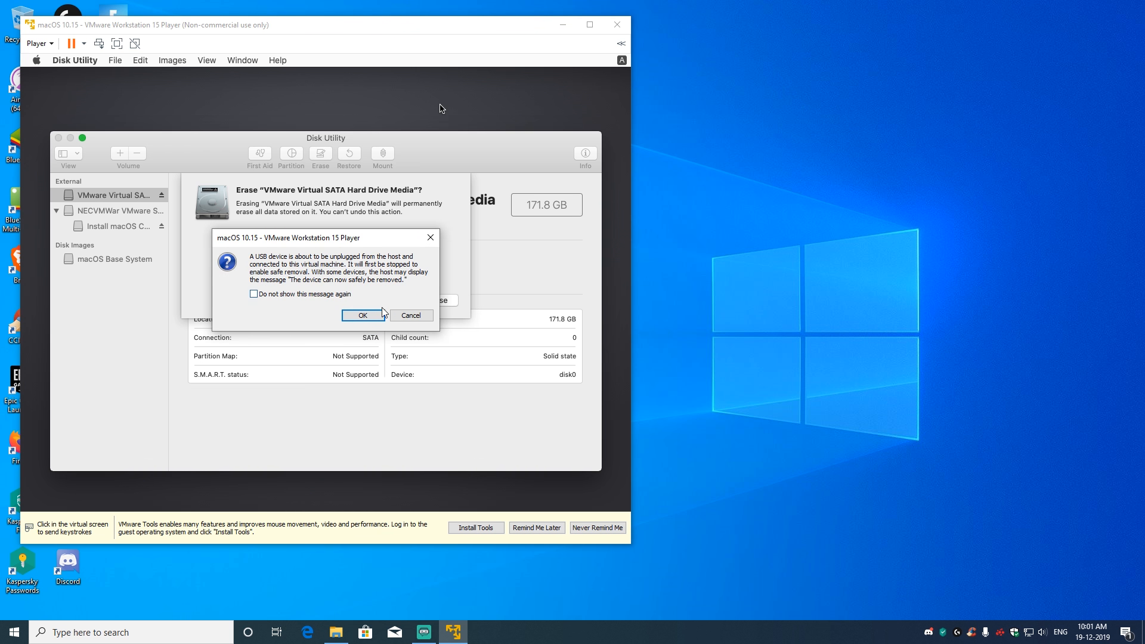
pyautogui.click(365, 317)
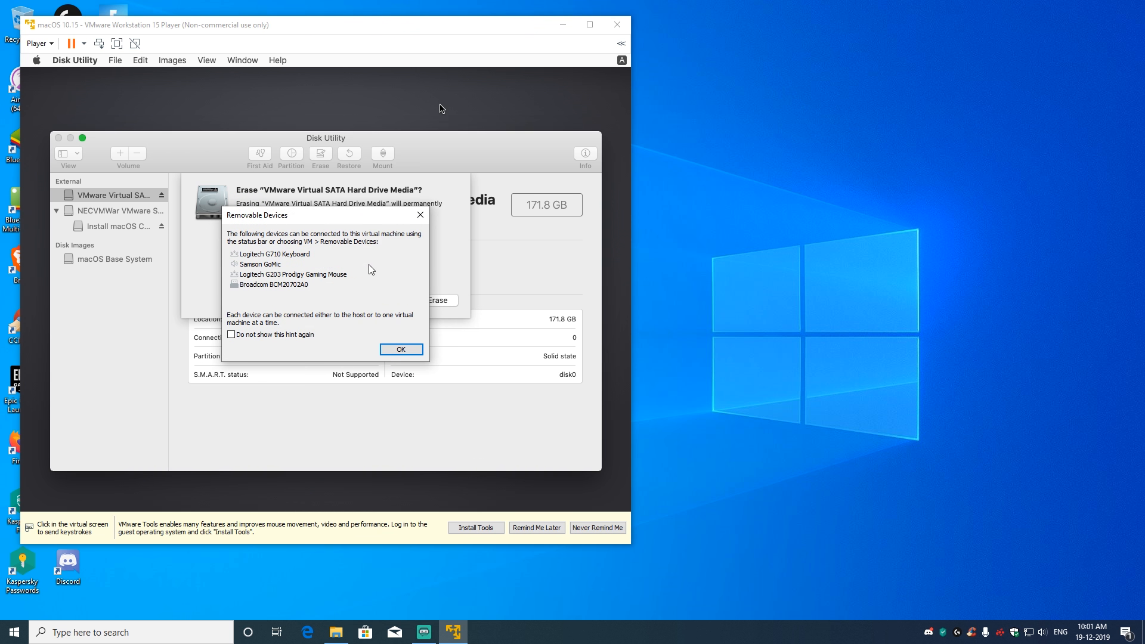
pyautogui.click(420, 215)
# Erase the virtual SATA drive under the name "macOS Catalina HDD" as Mac OS Extended (Journaled) with GUID Partition Map, then close Disk Utility.
pyautogui.click(306, 245)
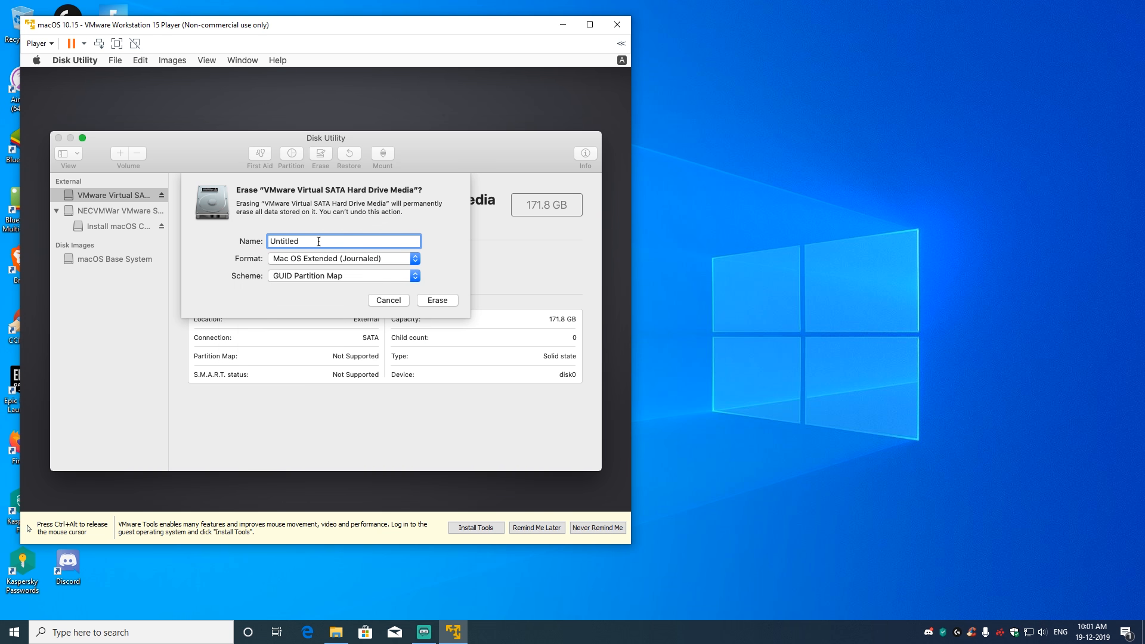
pyautogui.press('BackSpace')
pyautogui.press('BackSpace')
pyautogui.press('BackSpace')
pyautogui.press('BackSpace')
pyautogui.press('BackSpace')
pyautogui.press('BackSpace')
pyautogui.press('BackSpace')
pyautogui.press('BackSpace')
pyautogui.write('macOS Catalina HDD')
pyautogui.click(445, 304)
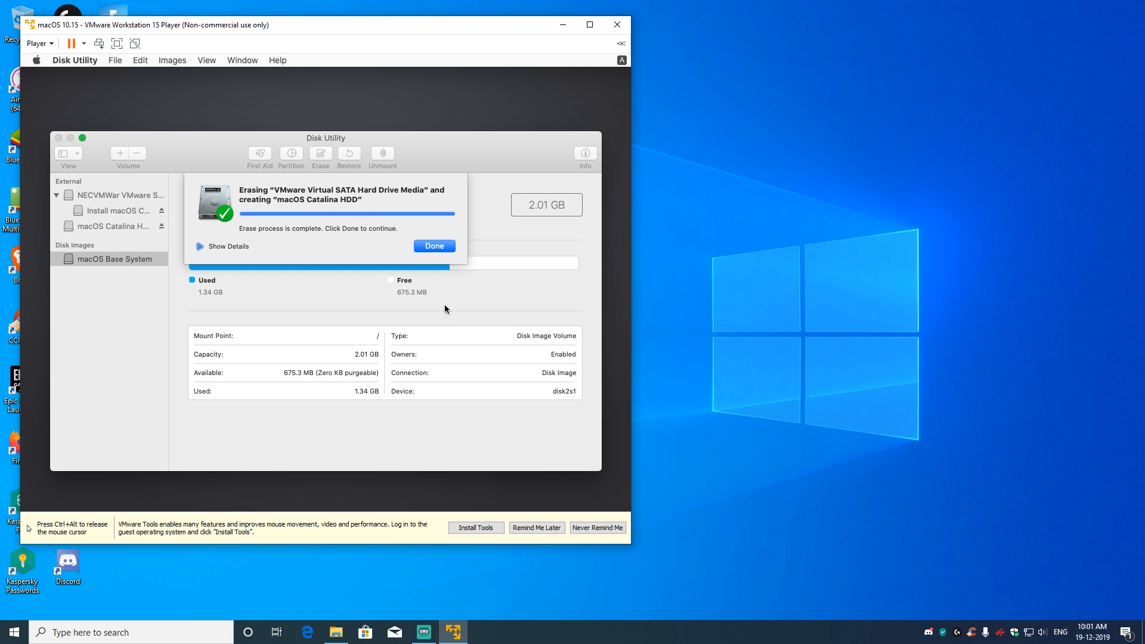
pyautogui.click(441, 246)
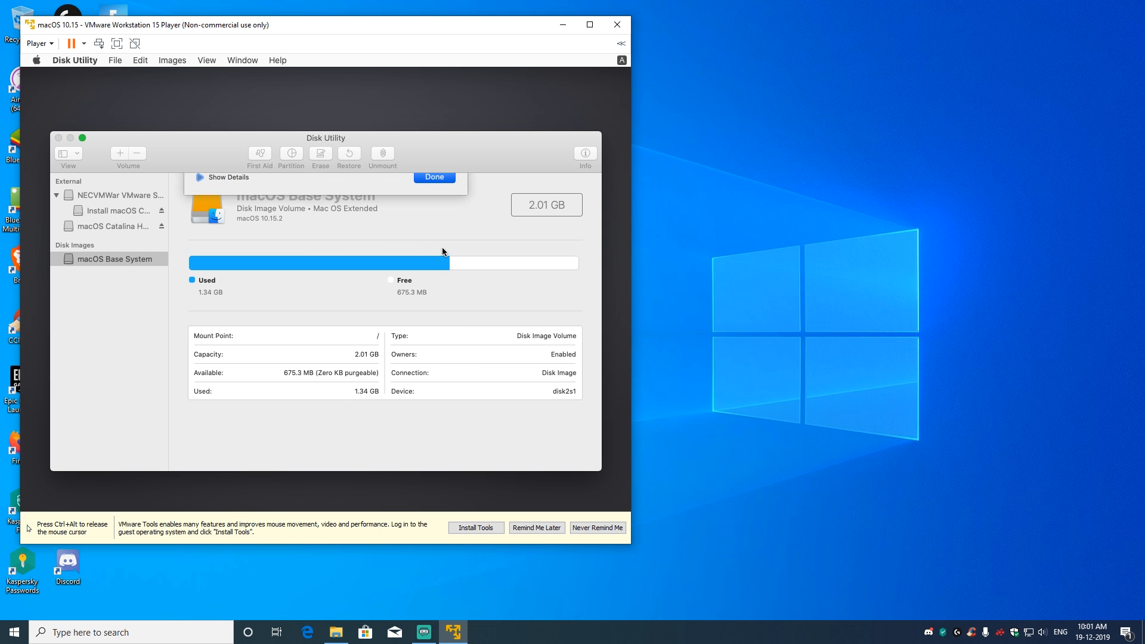
pyautogui.click(59, 138)
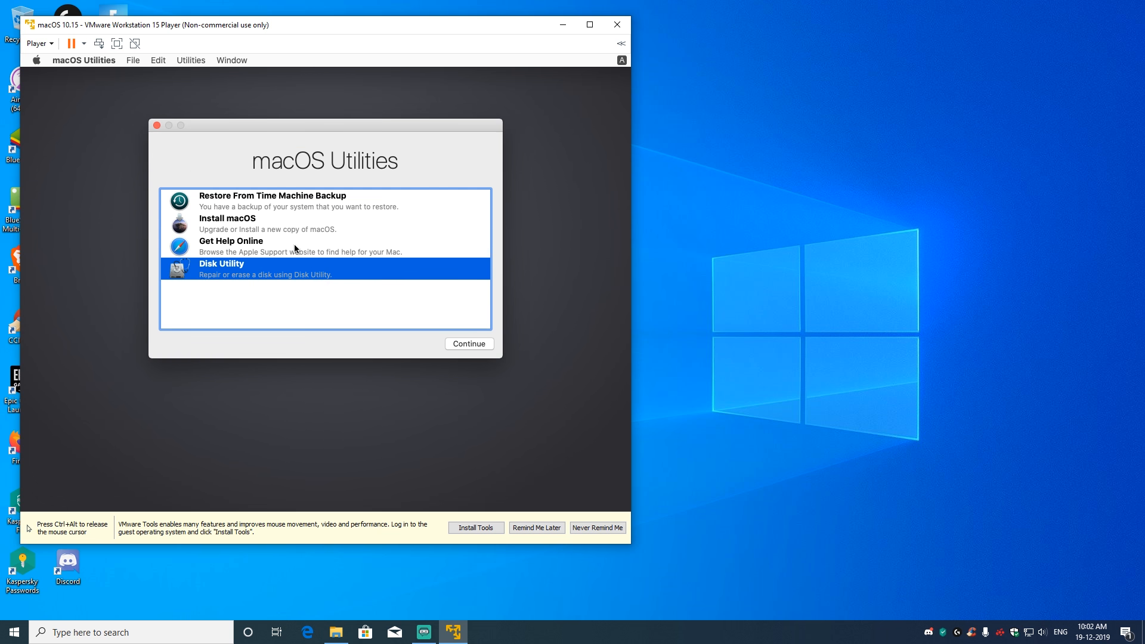
# Start the macOS Catalina installation, agree to the software license, and install onto the macOS Catalina HDD disk.
pyautogui.click(273, 232)
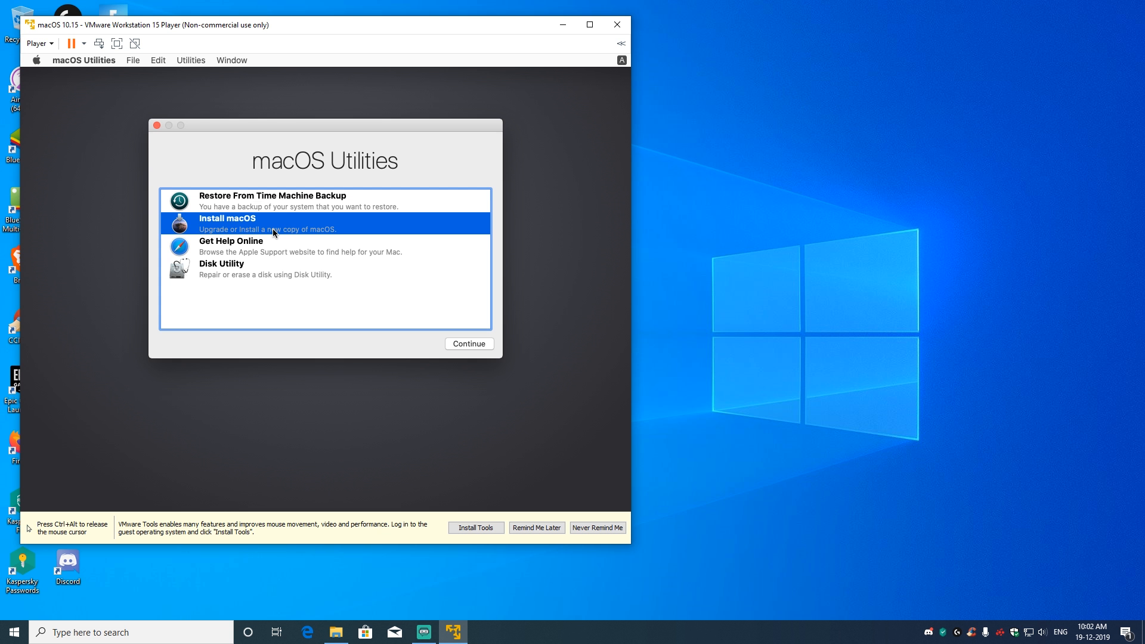
pyautogui.click(473, 349)
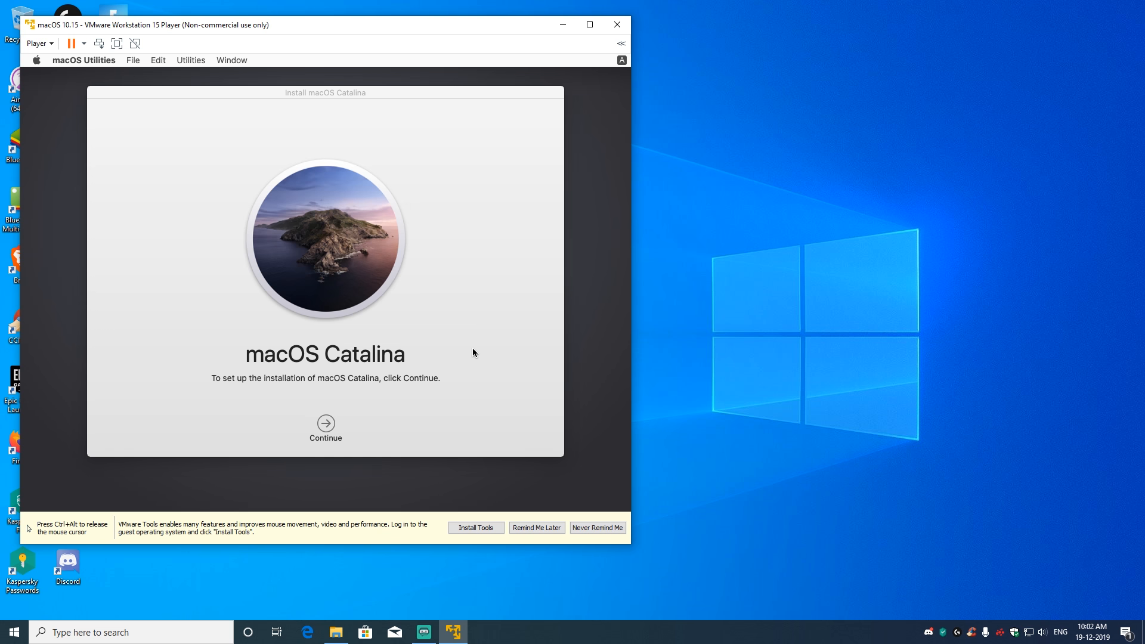
pyautogui.click(327, 427)
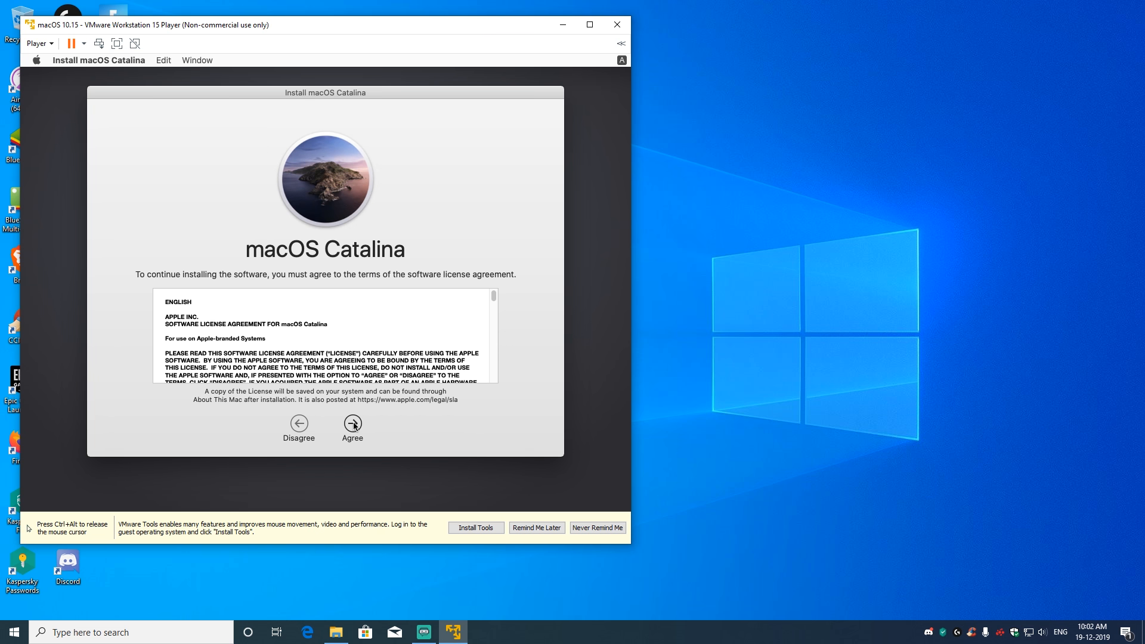
pyautogui.click(353, 424)
pyautogui.click(424, 160)
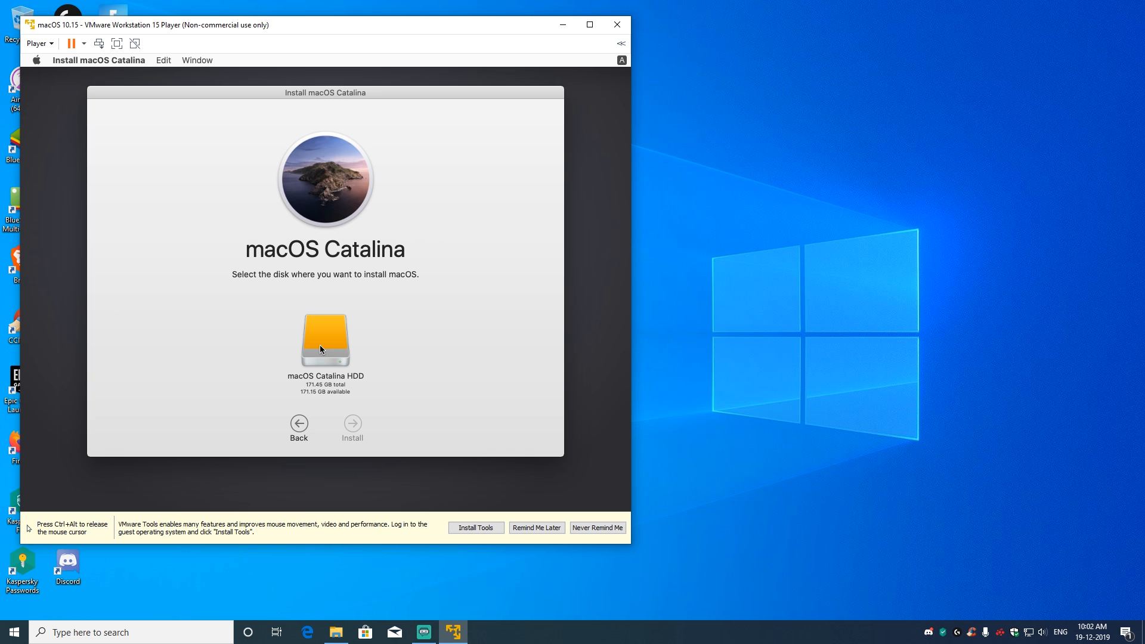
pyautogui.click(336, 350)
pyautogui.click(350, 431)
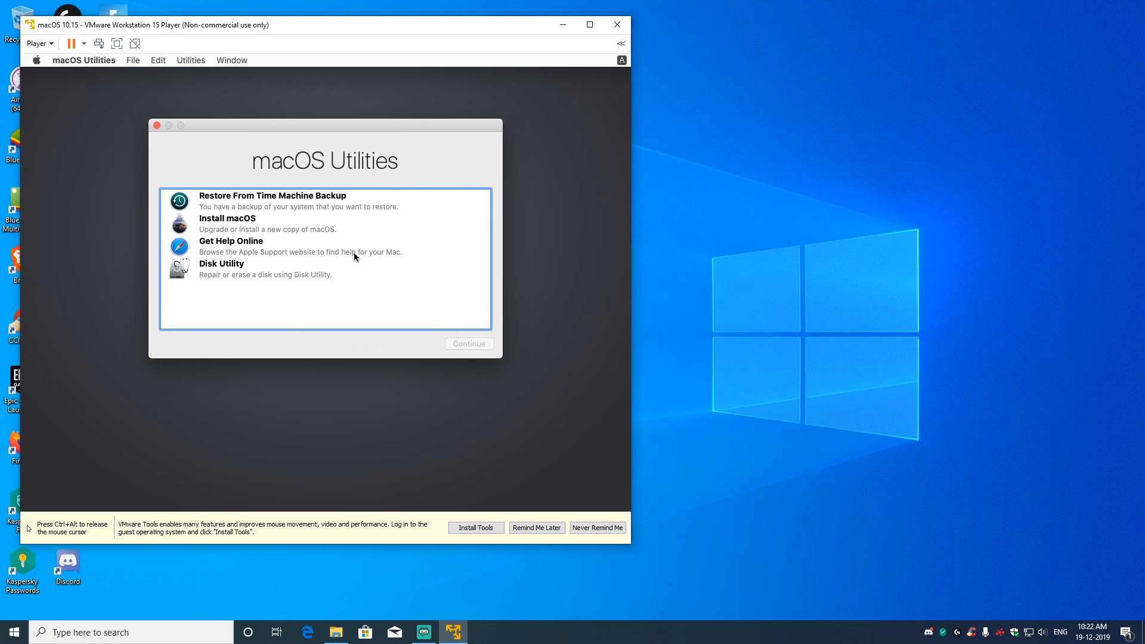
# Release the cursor from the virtual machine and shut down the macOS 10.15 guest.
pyautogui.hotkey('ctrl', 'alt')
pyautogui.click(84, 44)
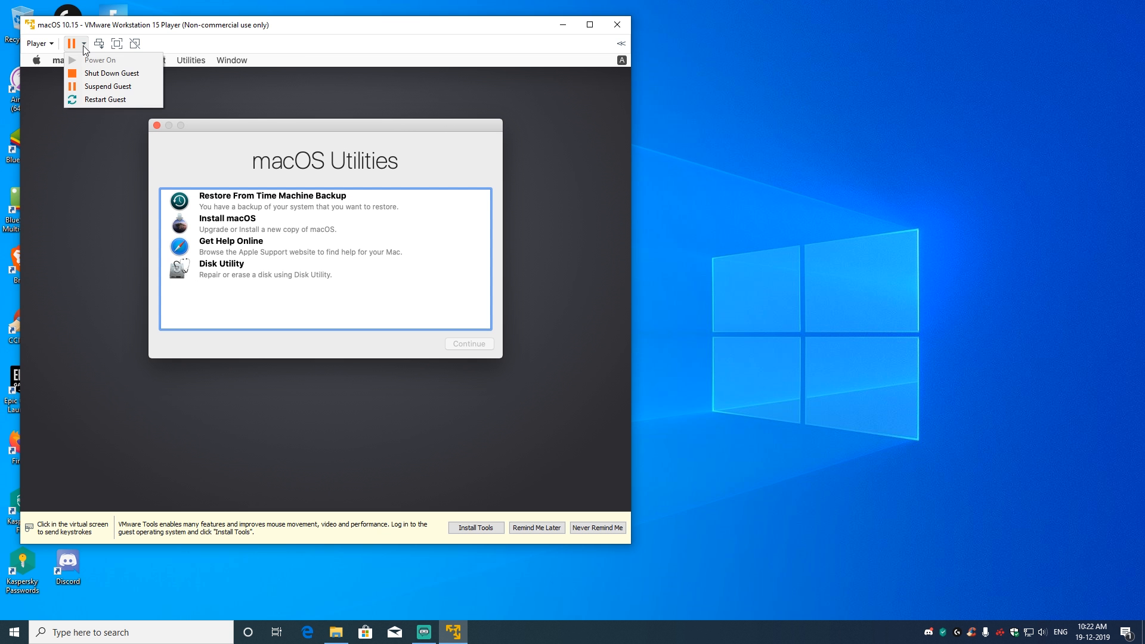
pyautogui.click(97, 73)
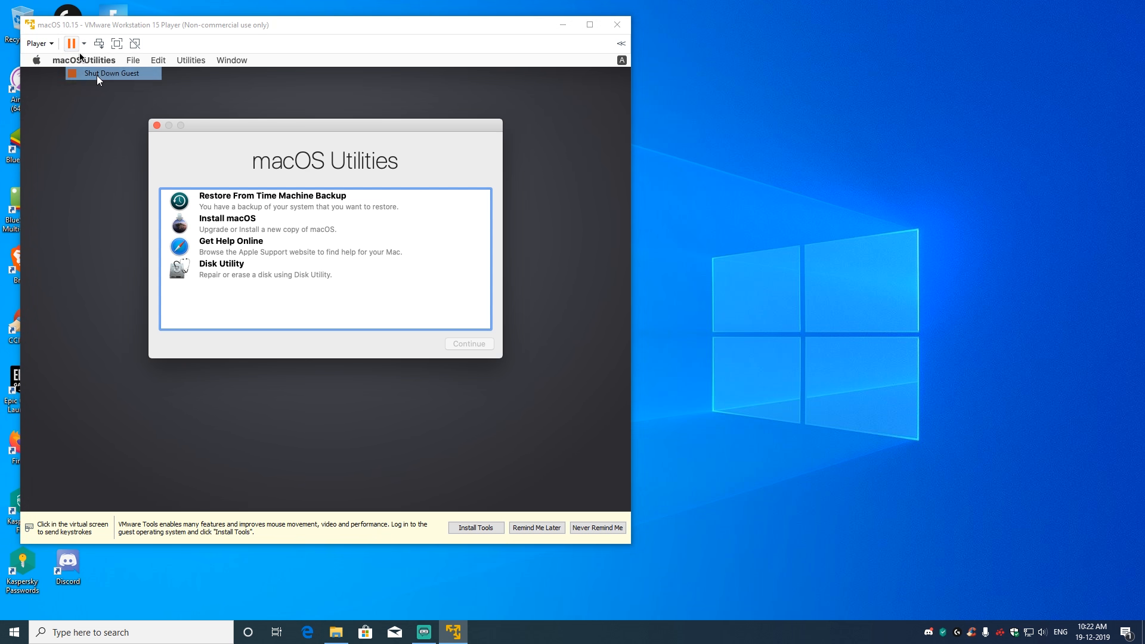
pyautogui.click(354, 315)
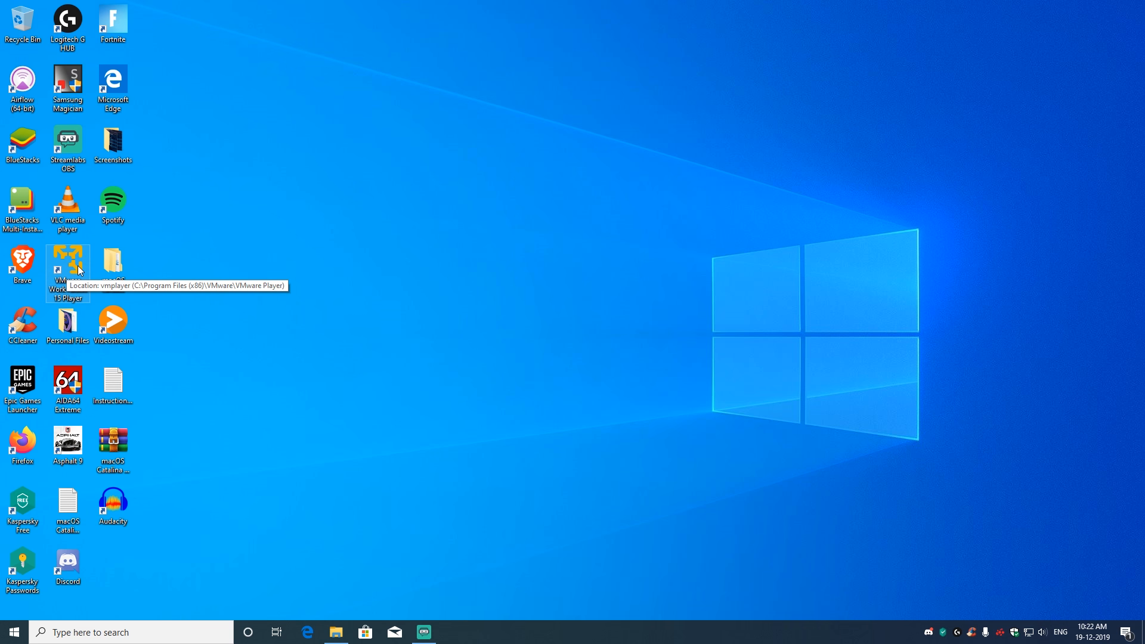
# Reopen VMware Workstation 15 Player and set the macOS 10.15 virtual machine's guest operating system to Apple Mac OS X, version macOS 10.14.
pyautogui.click(80, 270)
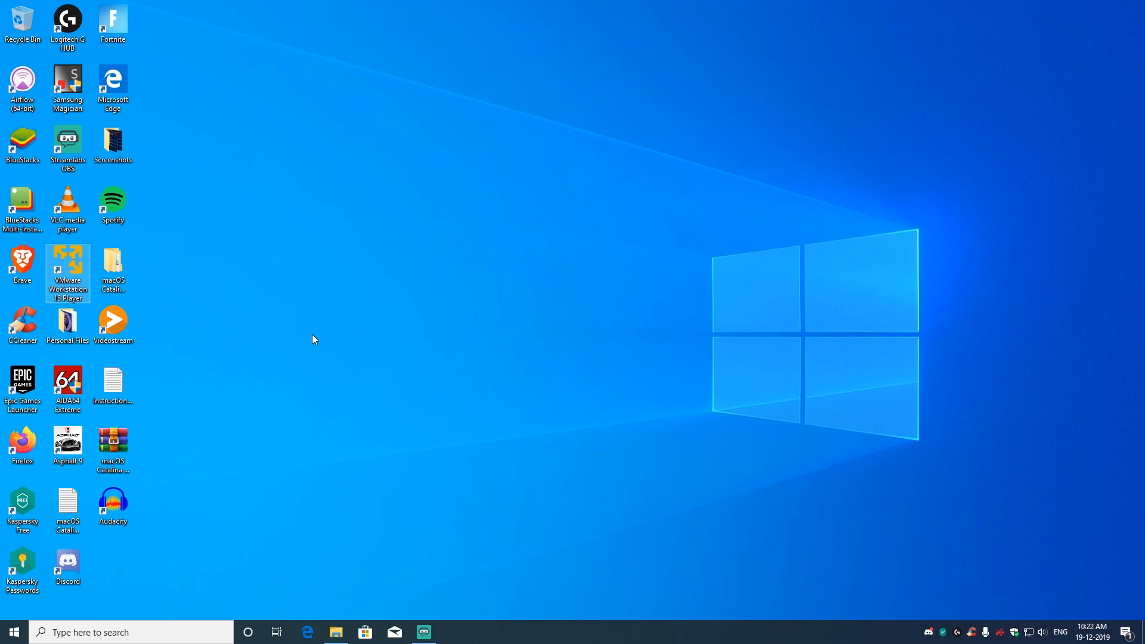
pyautogui.click(166, 174)
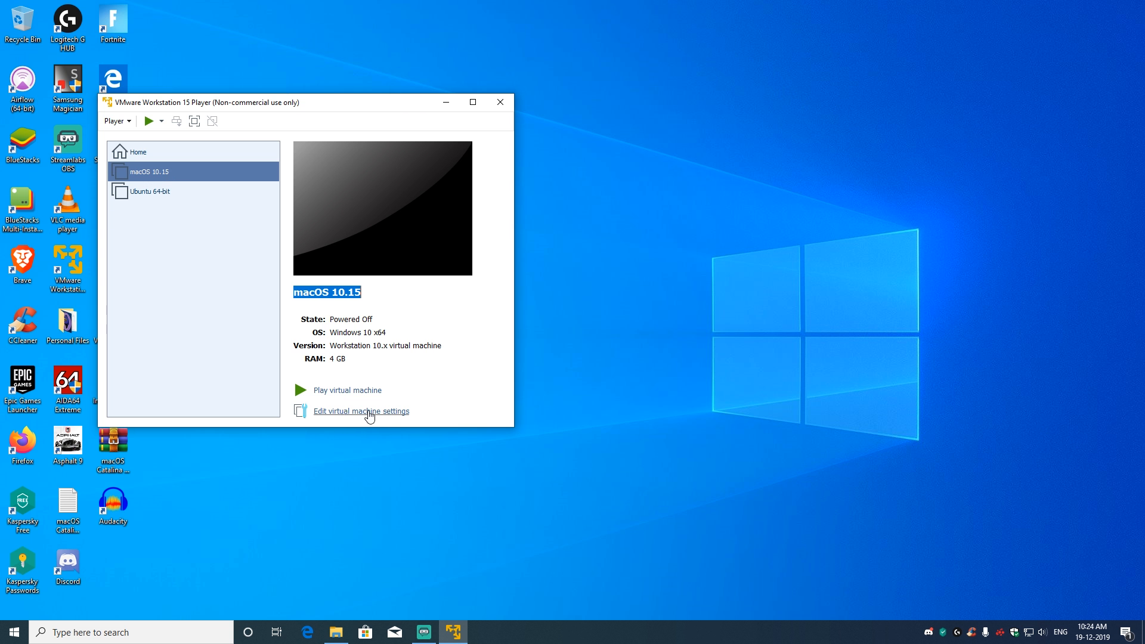
pyautogui.click(369, 411)
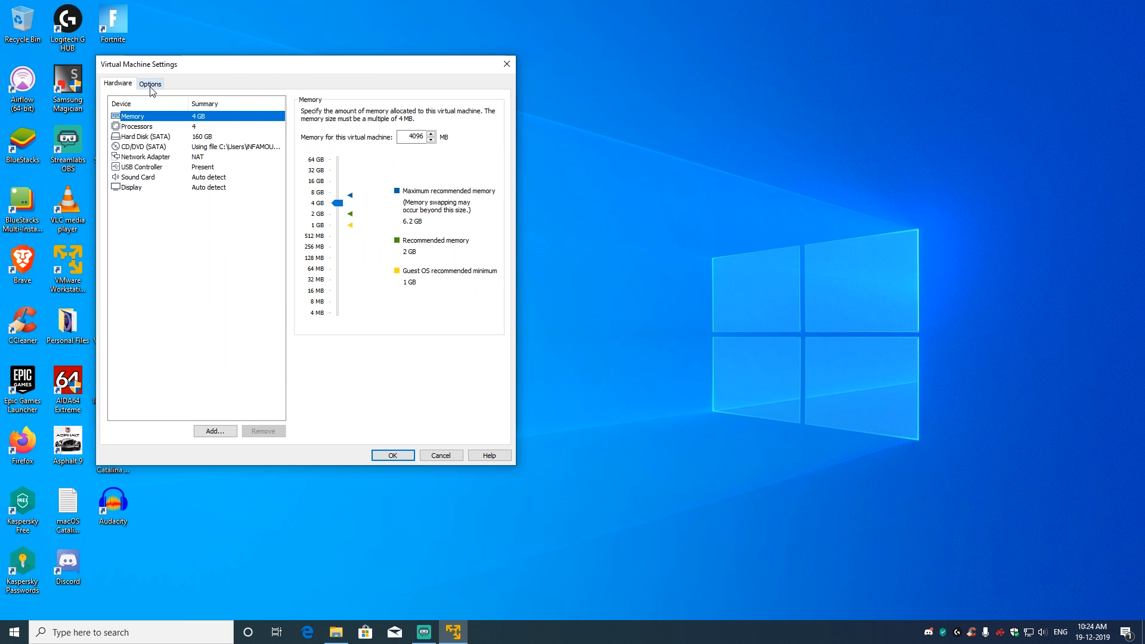
pyautogui.click(150, 86)
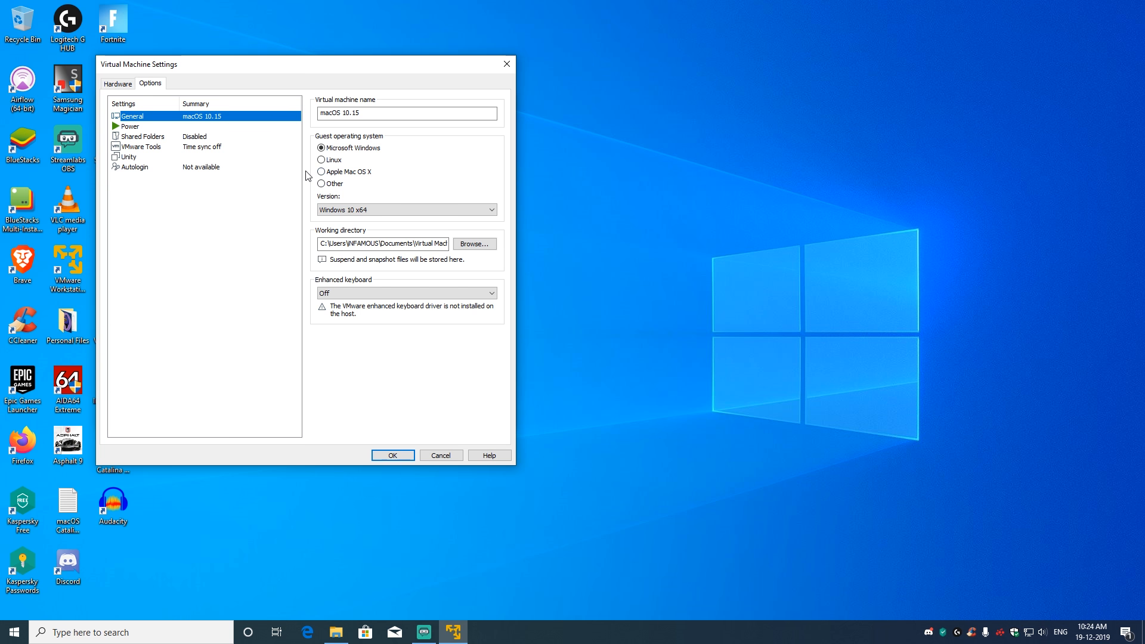
pyautogui.click(323, 172)
pyautogui.click(390, 210)
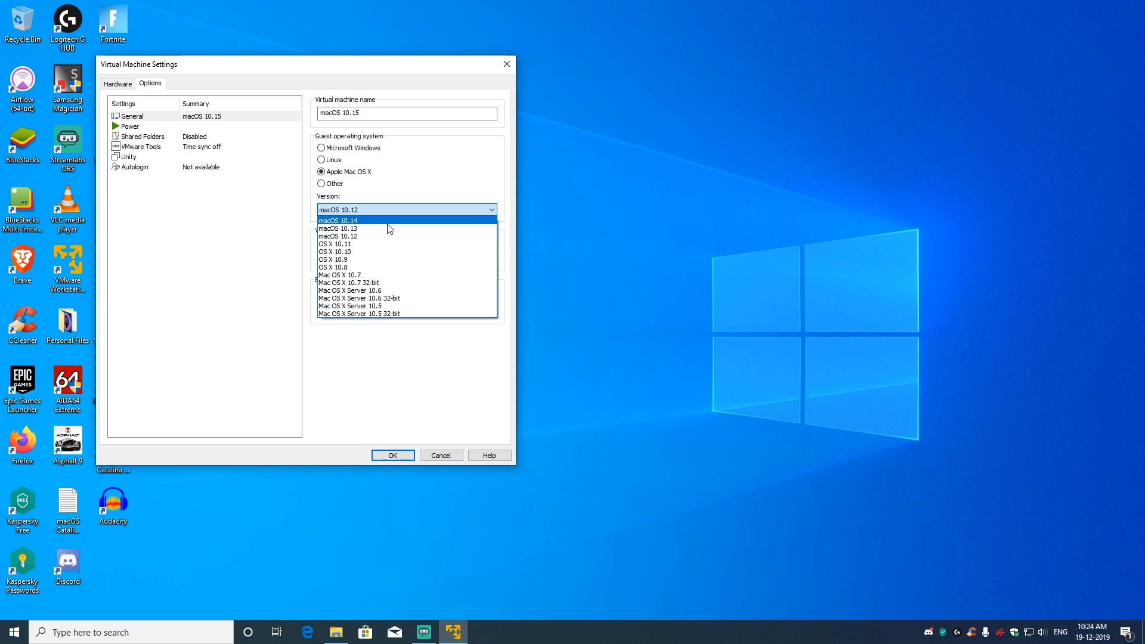
pyautogui.click(443, 220)
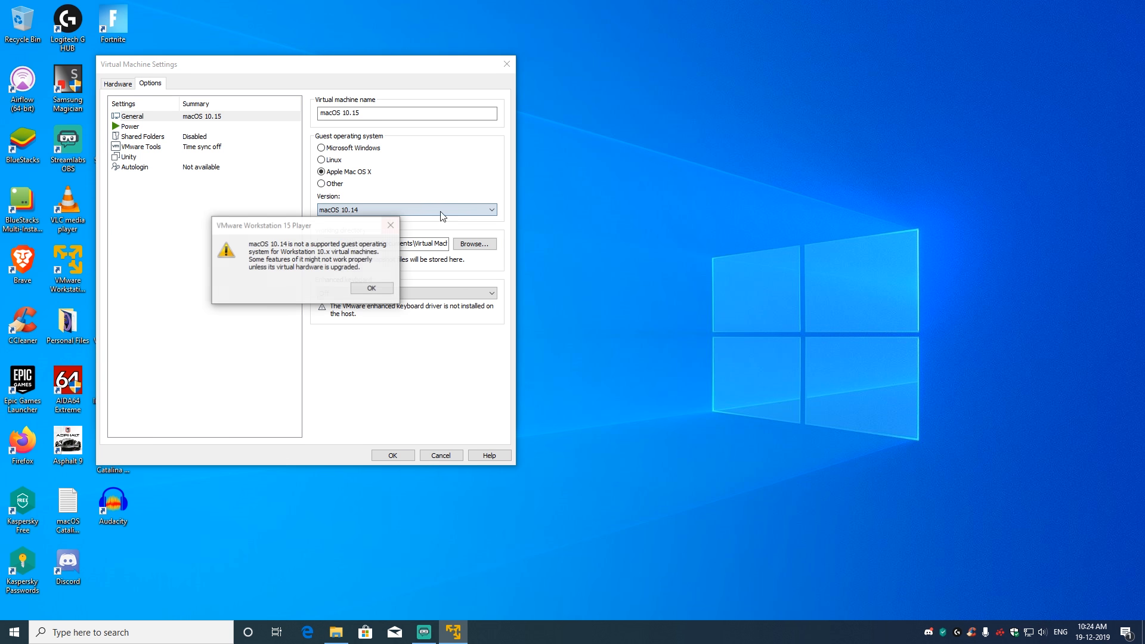
pyautogui.click(371, 293)
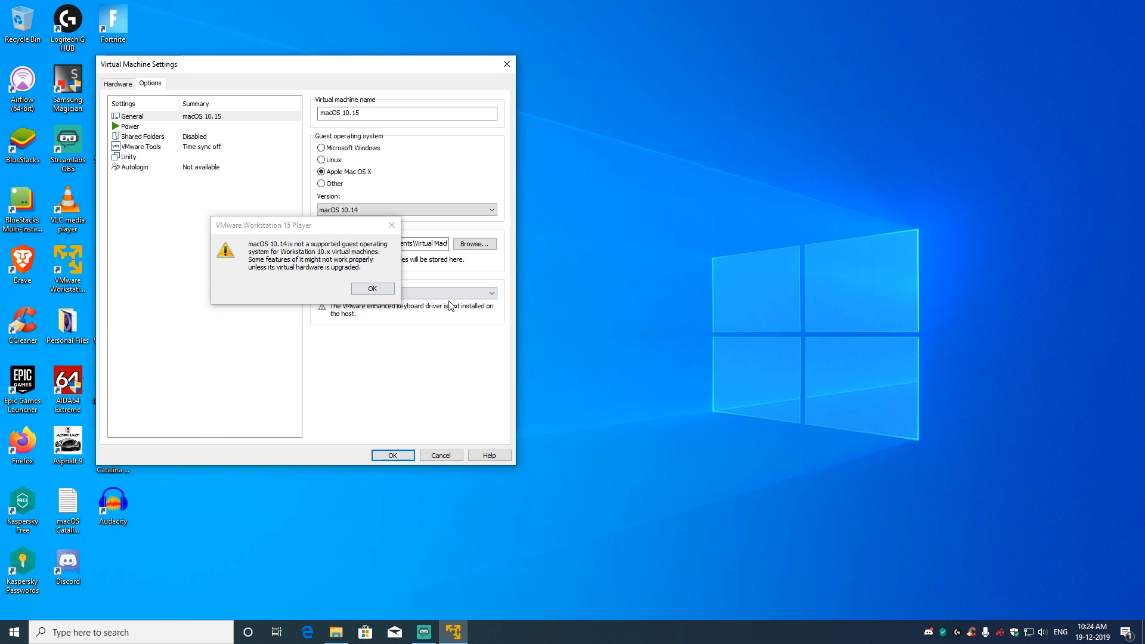
pyautogui.click(367, 289)
pyautogui.click(370, 288)
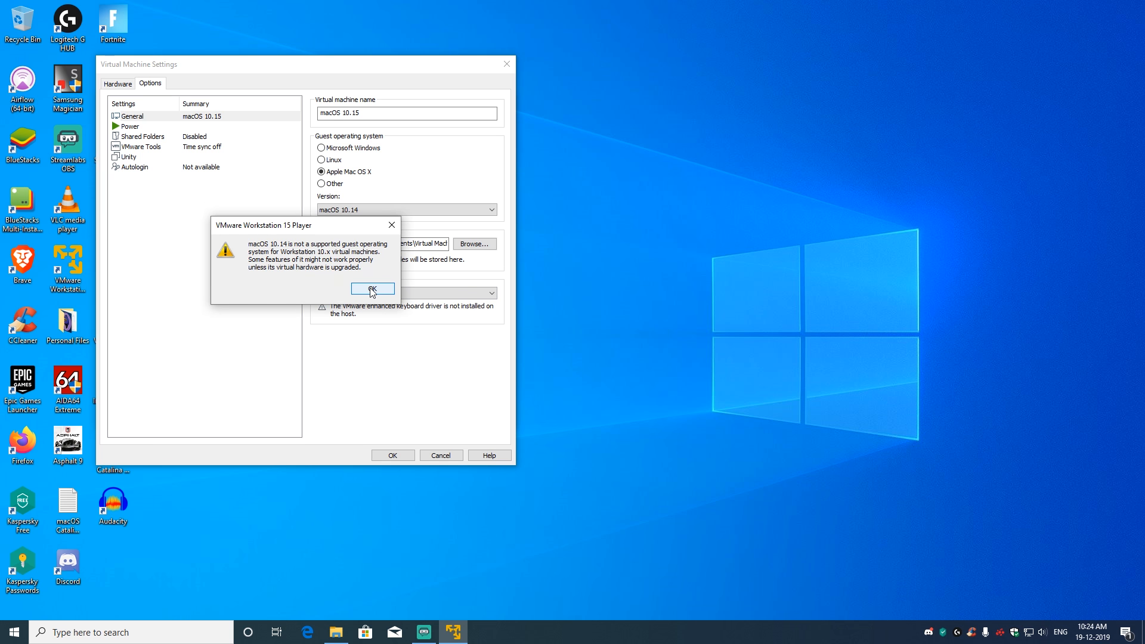
pyautogui.click(393, 456)
pyautogui.press('Return')
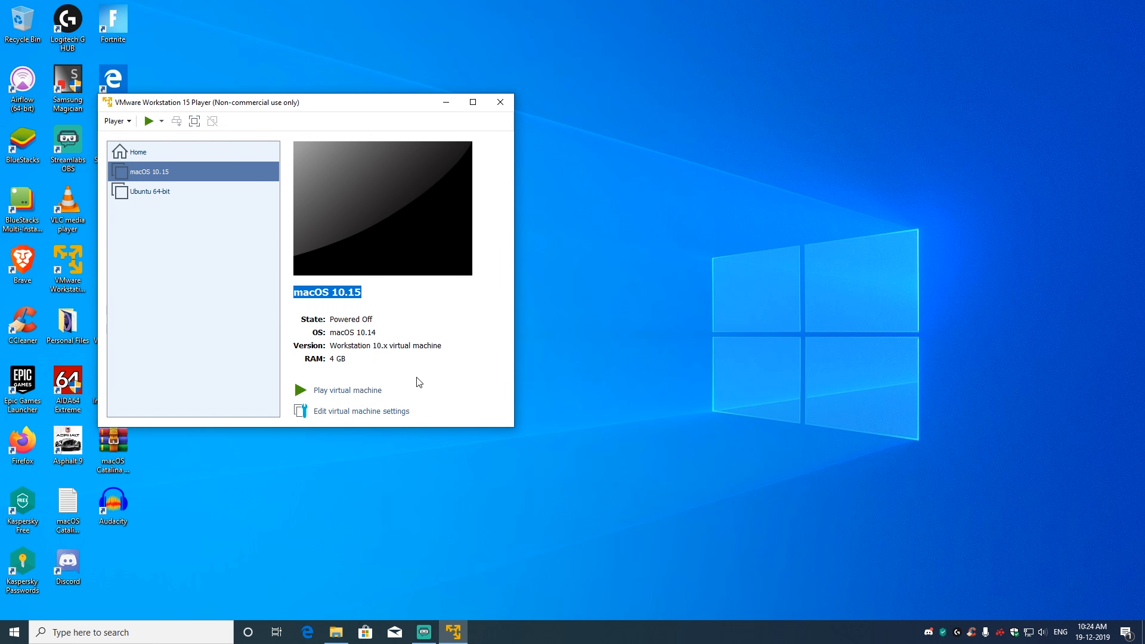
# Start the macOS 10.15 virtual machine and select United States as the country in the Mac setup.
pyautogui.click(351, 390)
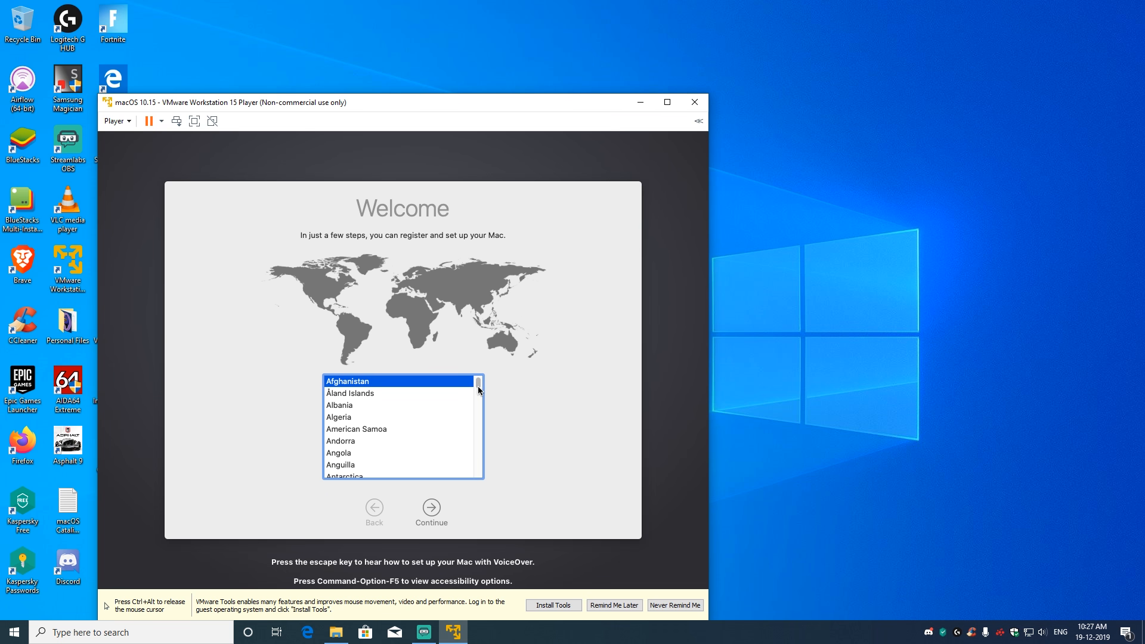
pyautogui.moveTo(479, 390); pyautogui.dragTo(477, 465)
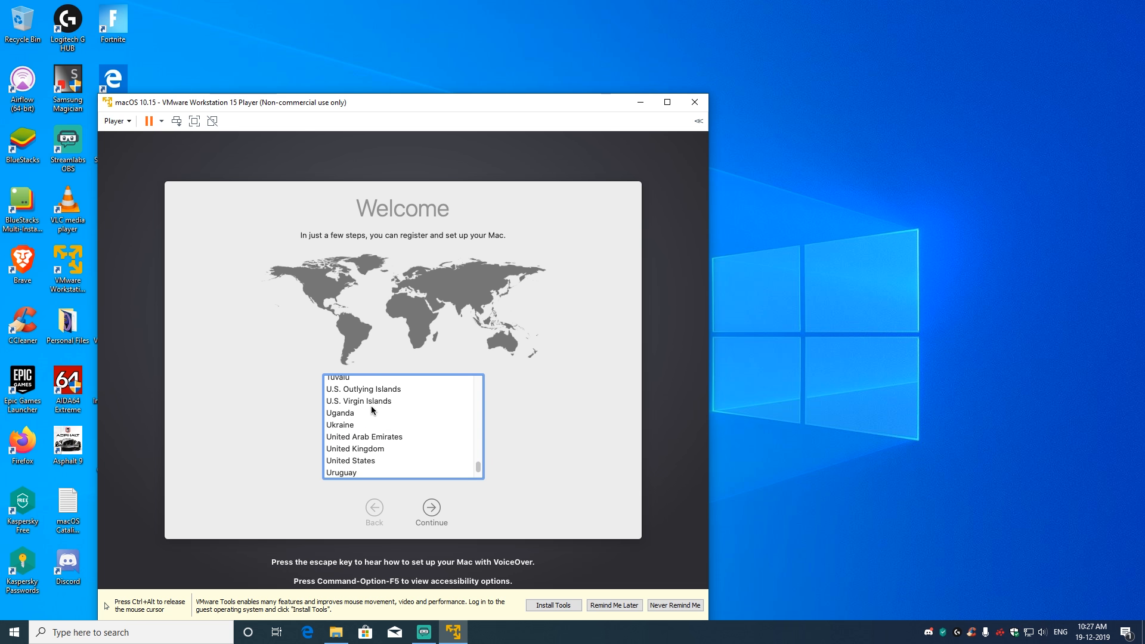
pyautogui.click(379, 462)
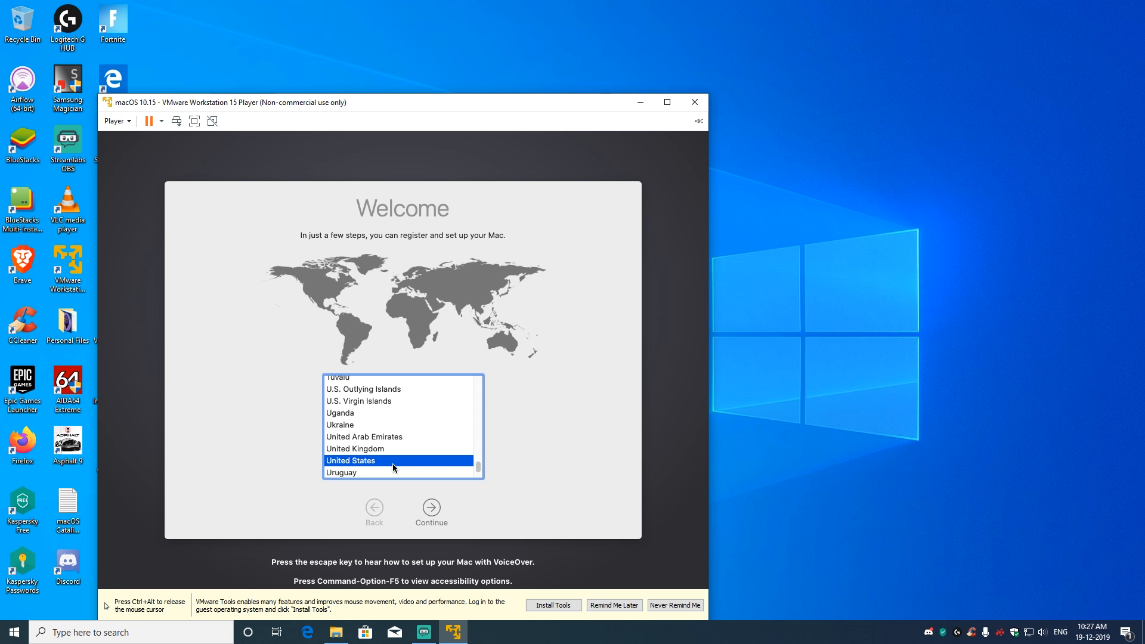
pyautogui.click(434, 507)
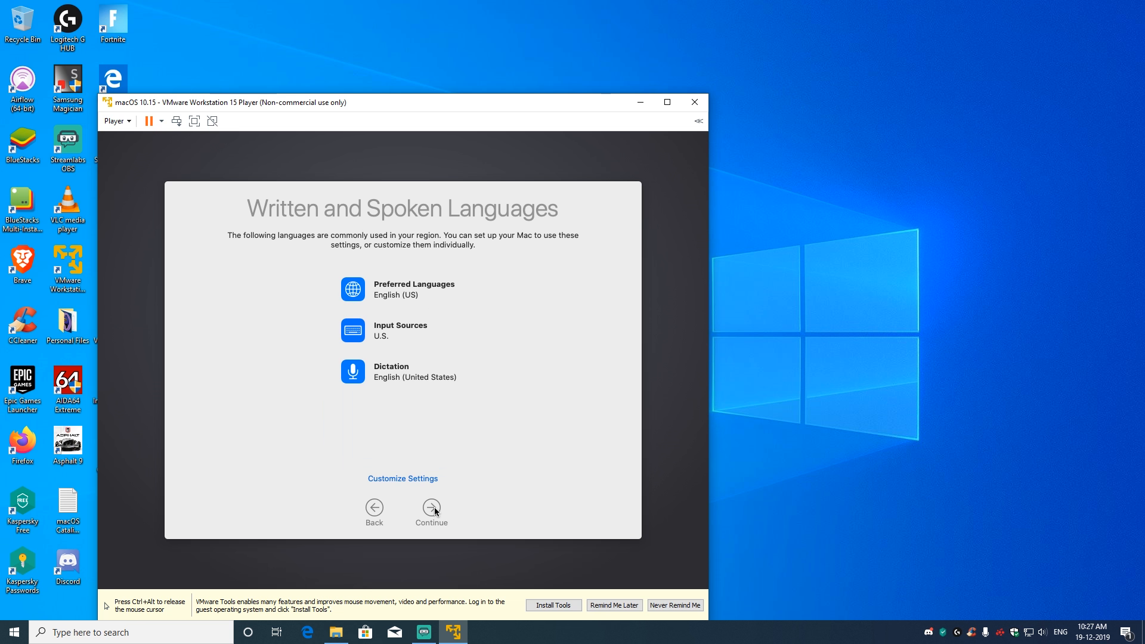
# Accept the default written and spoken languages and continue the Mac setup without transferring any information.
pyautogui.click(431, 507)
pyautogui.click(438, 507)
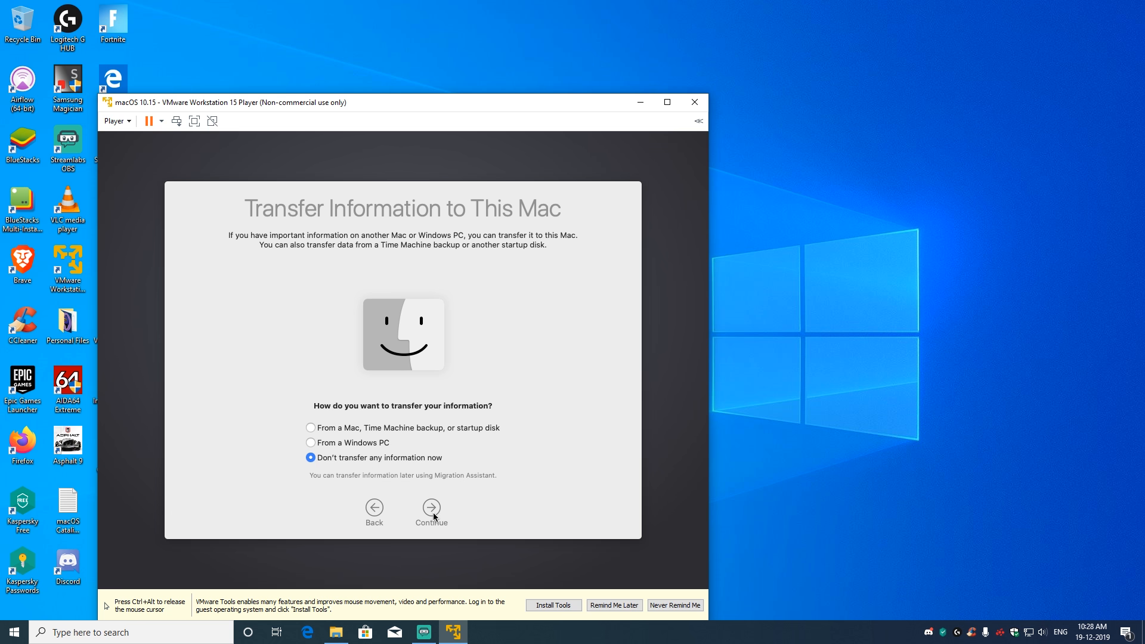
pyautogui.click(433, 511)
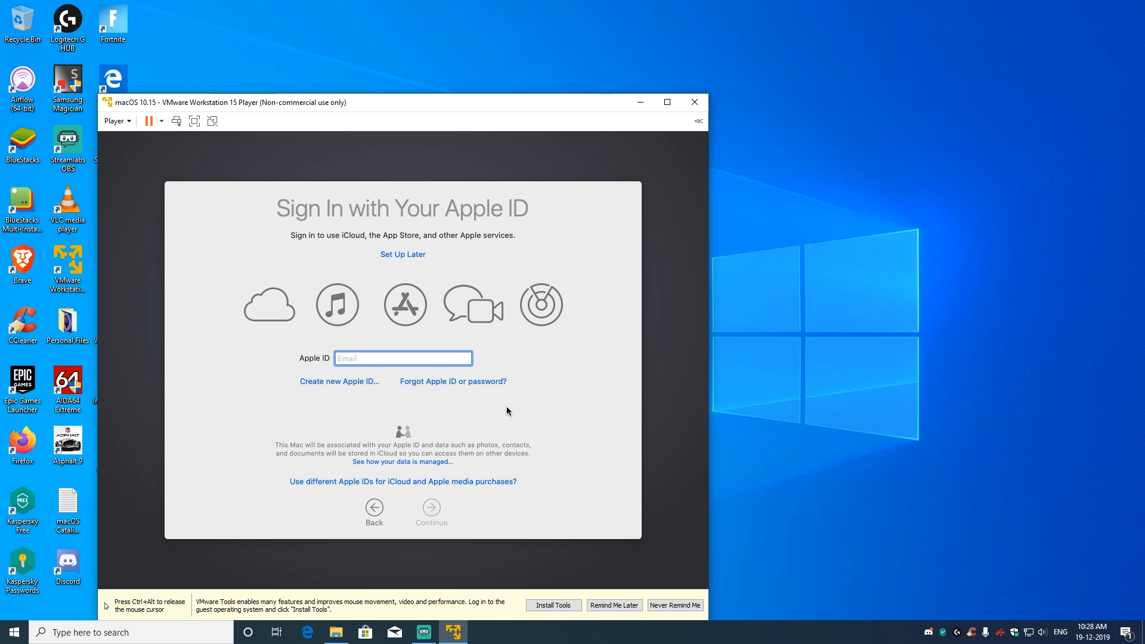
# Skip signing in with an Apple ID and agree to the macOS Software License Agreement.
pyautogui.click(403, 255)
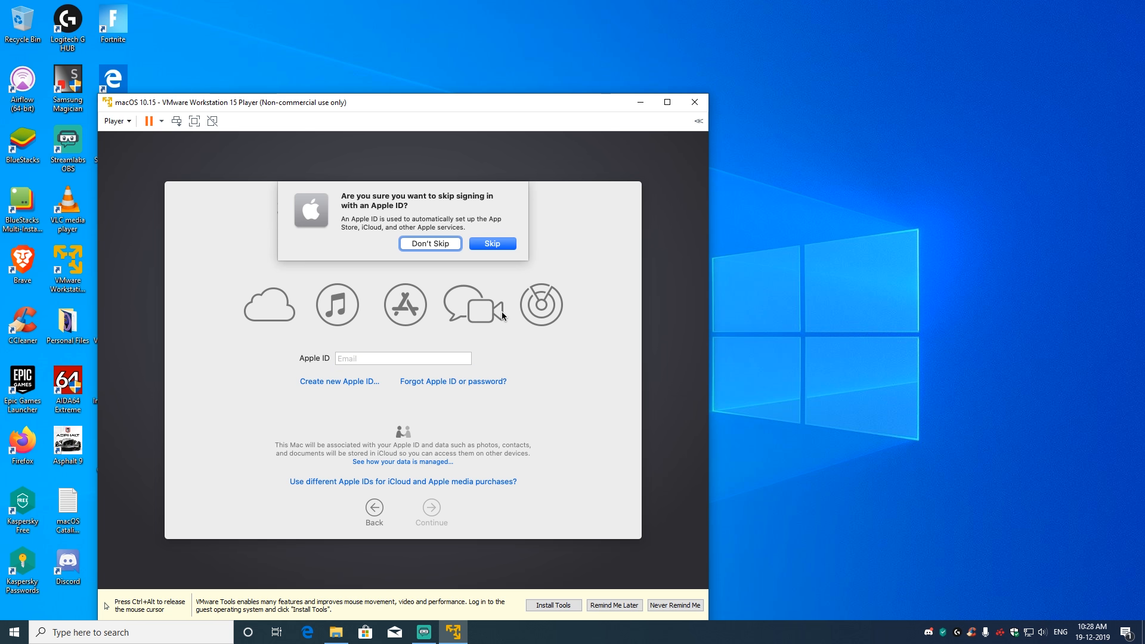
pyautogui.click(495, 245)
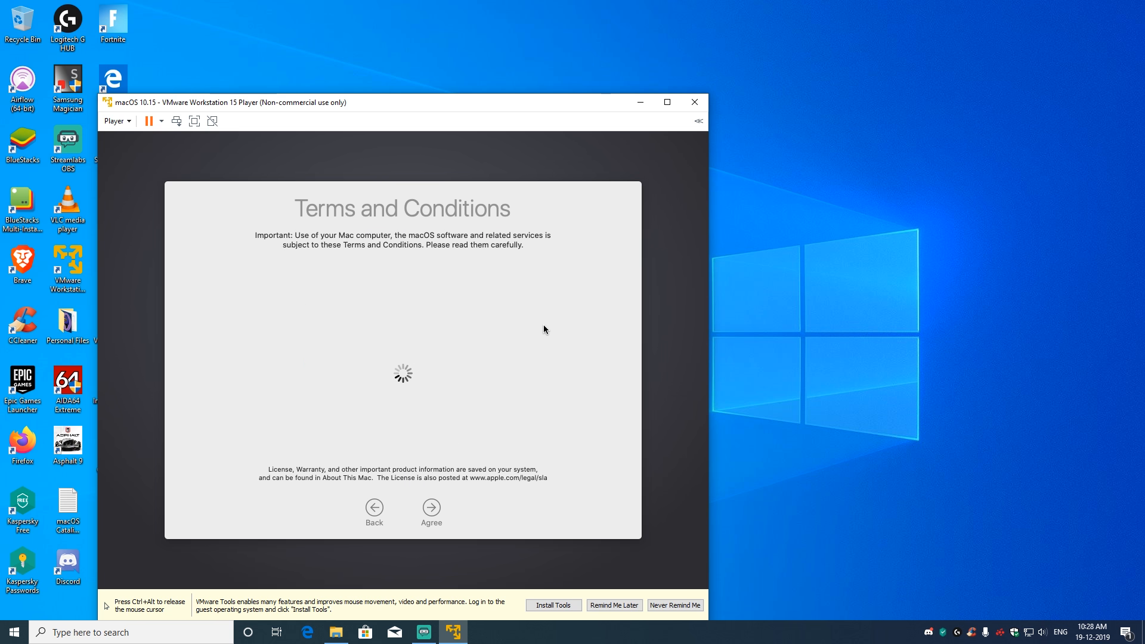
pyautogui.click(434, 508)
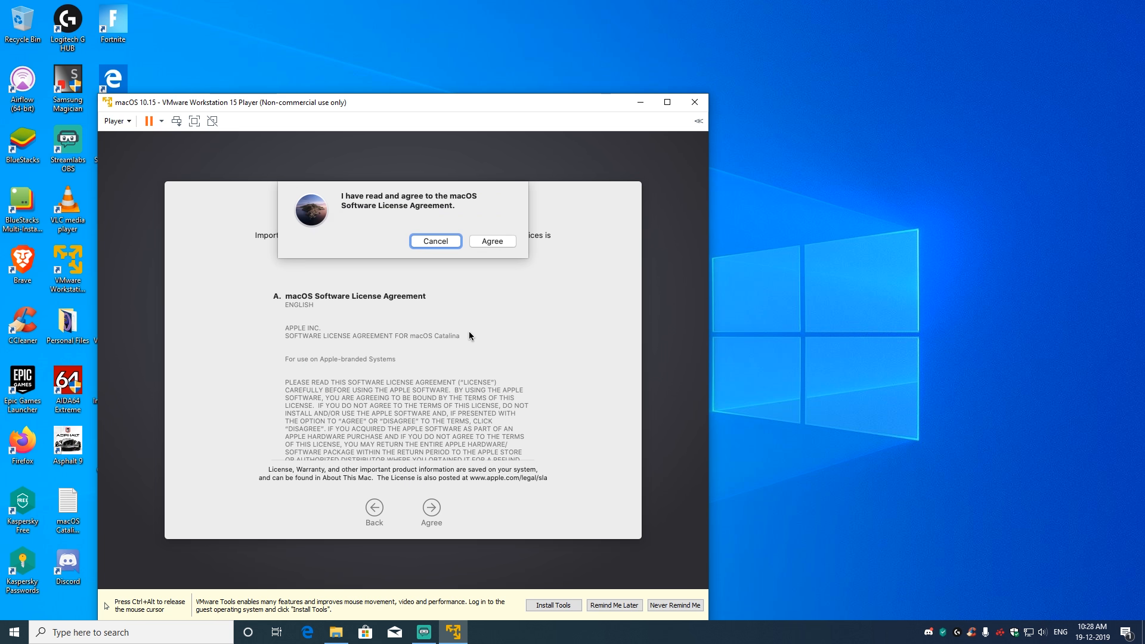
pyautogui.click(493, 241)
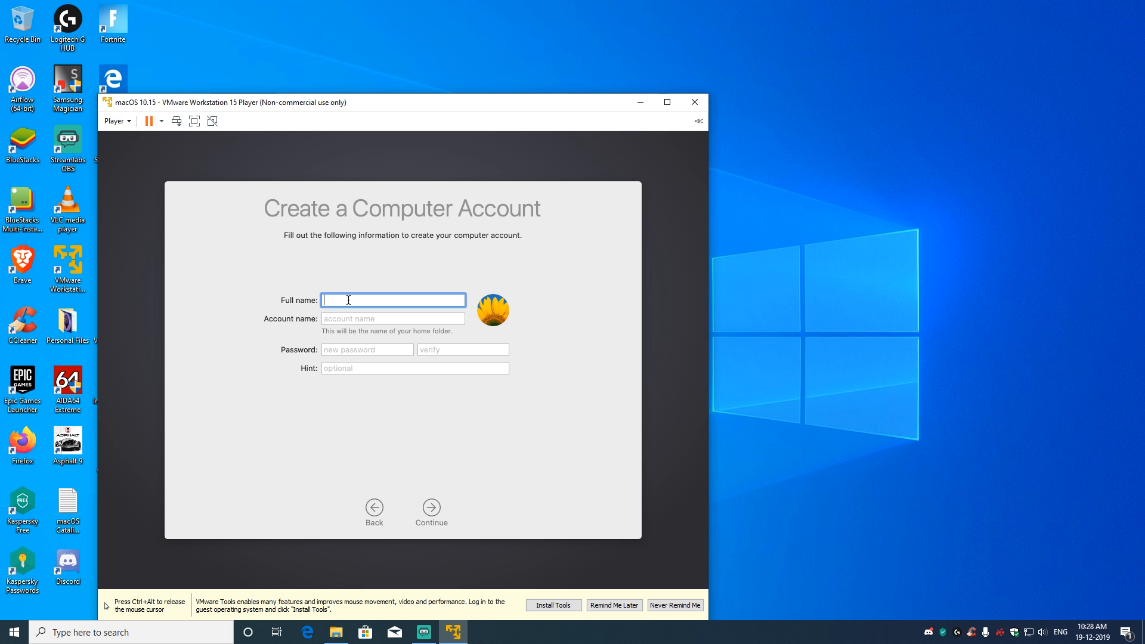
# Create the computer account with the full name AmpedUpTech, its default account name, and the account password entered and verified.
pyautogui.write('AmpedUpTech')
pyautogui.press('Tab')
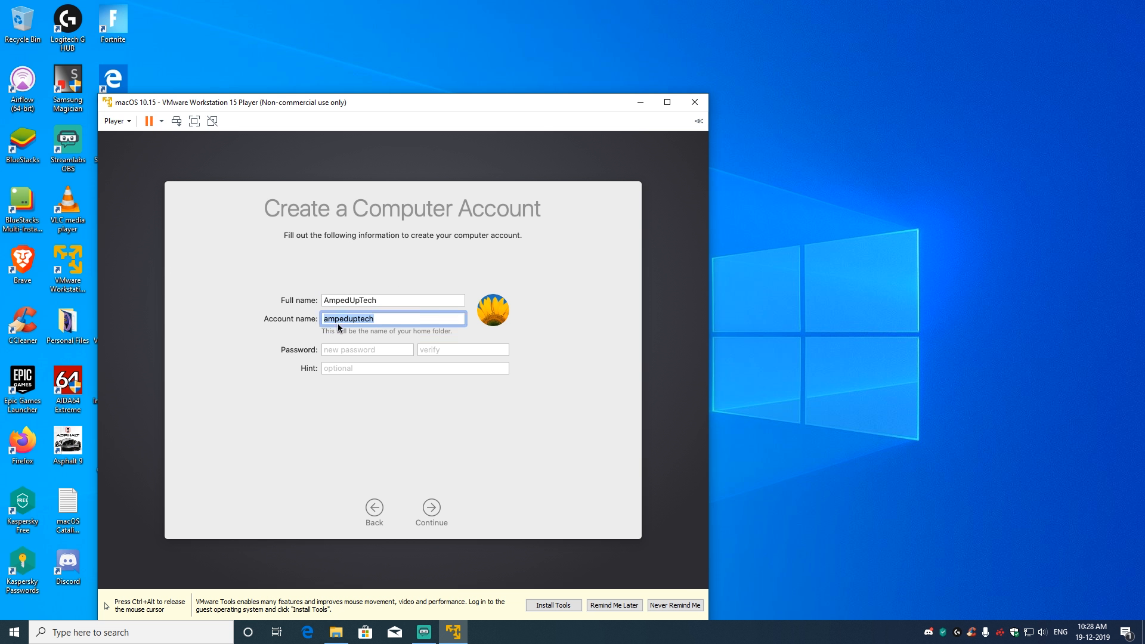
pyautogui.click(342, 352)
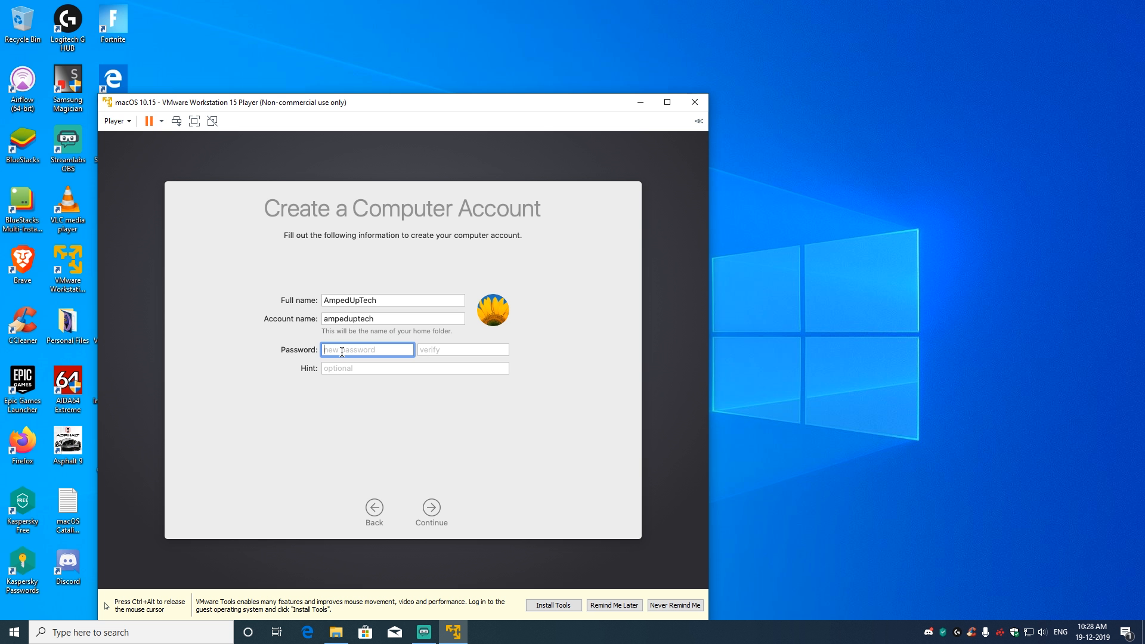
pyautogui.write('••••••')
pyautogui.click(440, 350)
pyautogui.write('•••••')
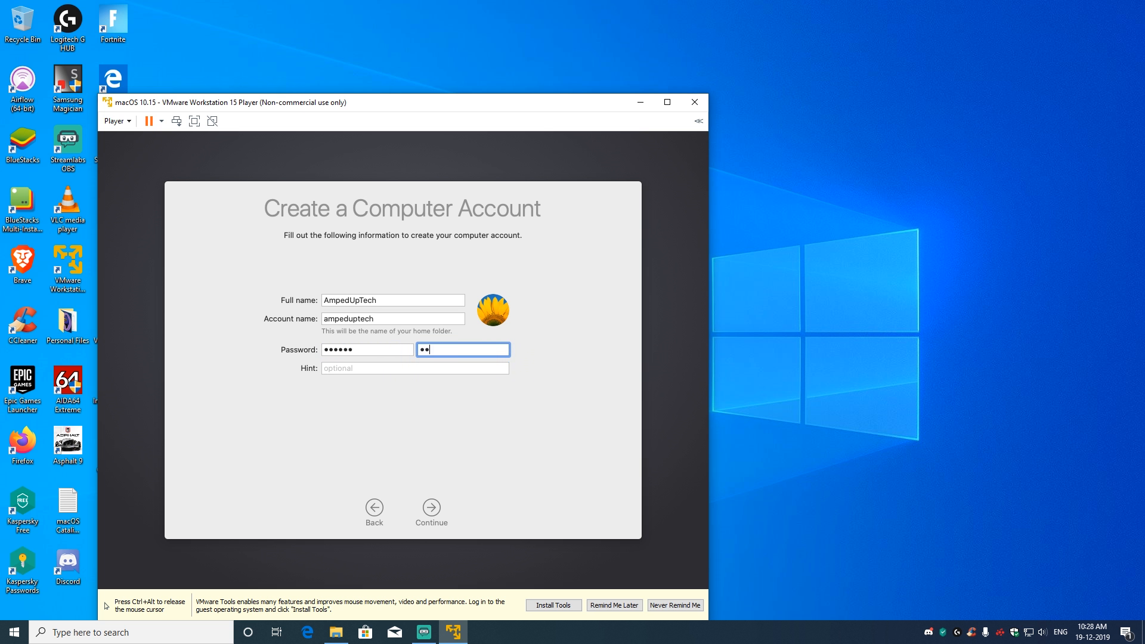
pyautogui.write('•')
pyautogui.click(436, 510)
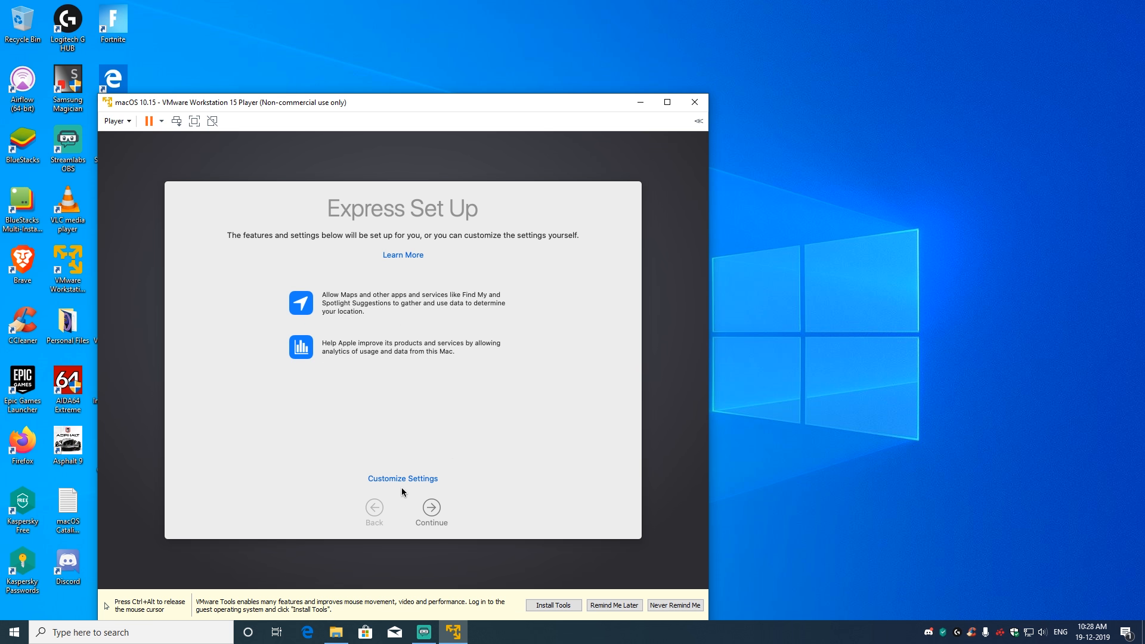
# Customize the express settings to leave Location Services off and keep Cupertino, CA - United States as the closest city.
pyautogui.click(404, 480)
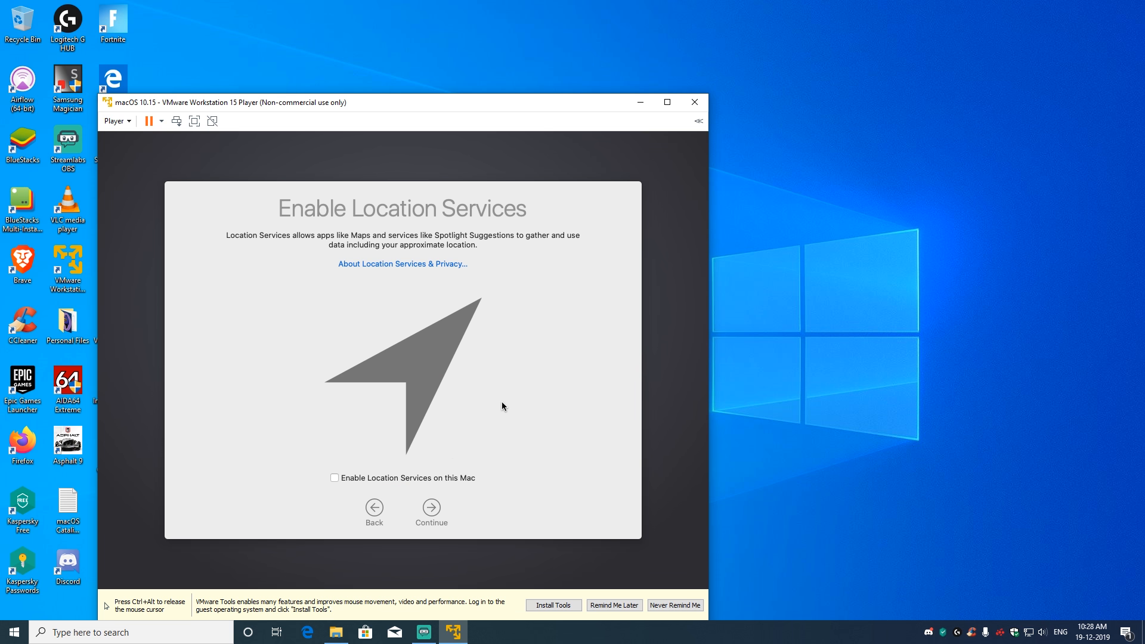
pyautogui.click(432, 509)
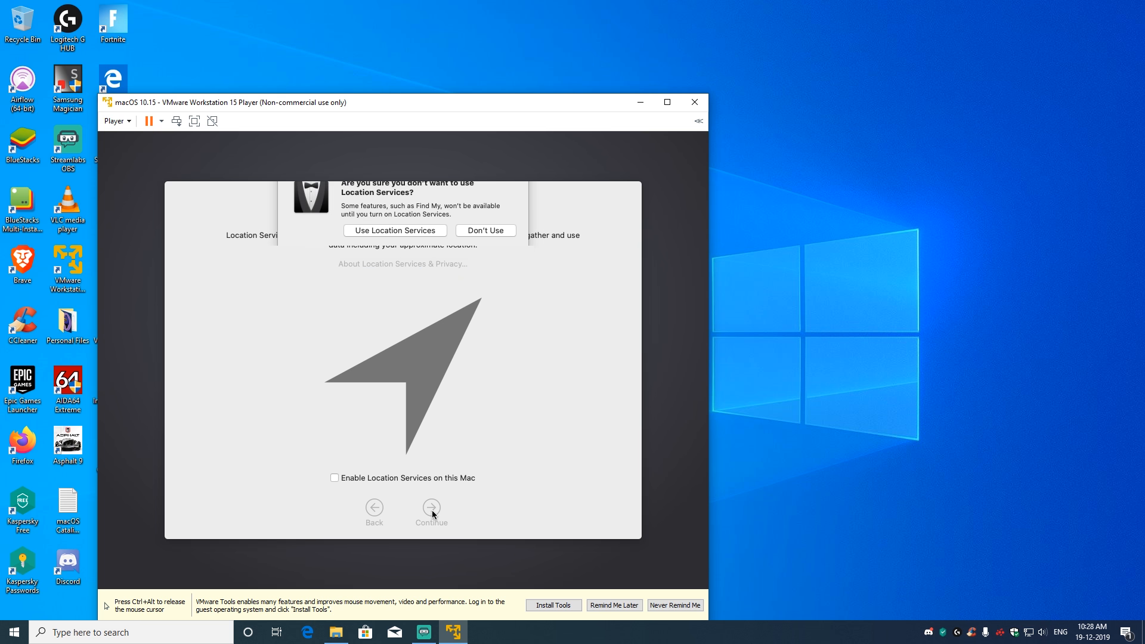
pyautogui.click(496, 244)
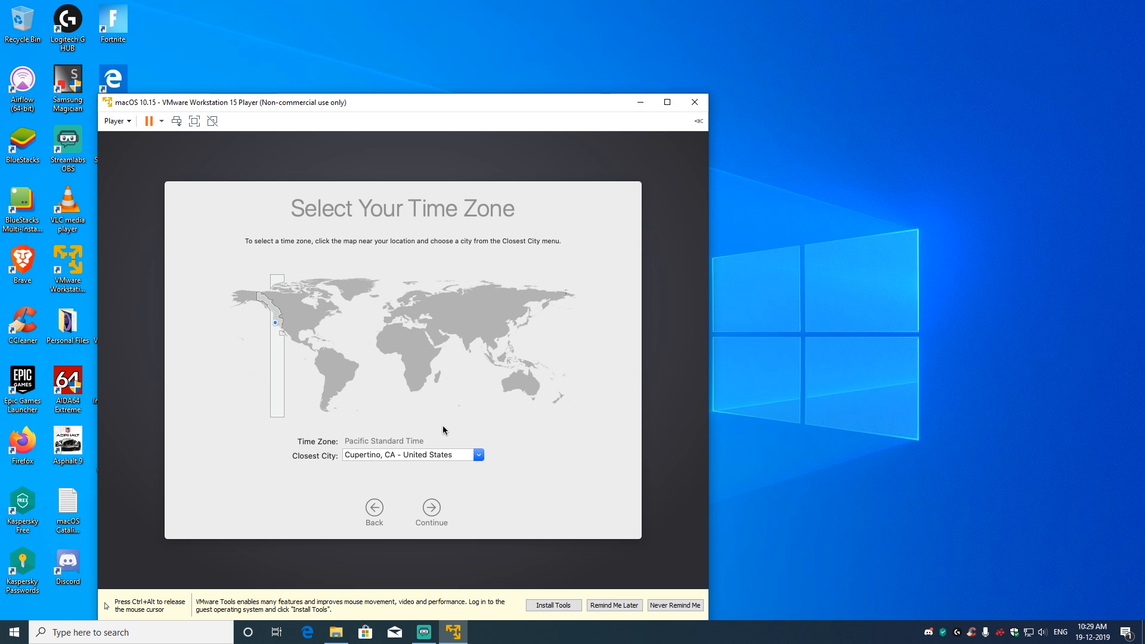
pyautogui.click(430, 513)
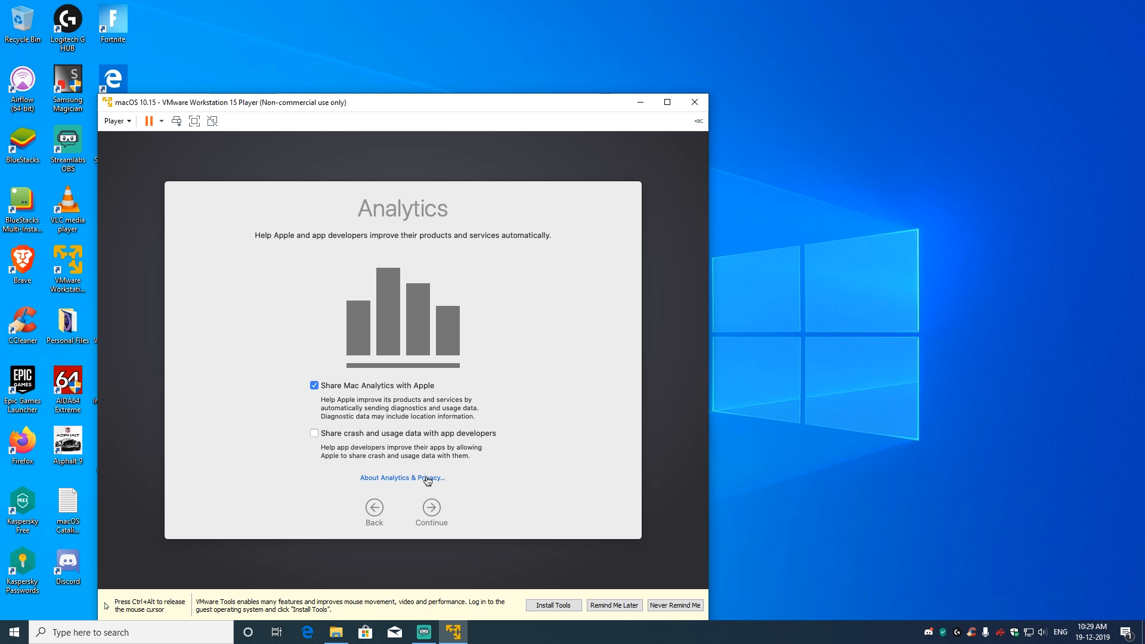
# Turn off sharing Mac analytics with Apple and postpone the Screen Time setup.
pyautogui.click(315, 386)
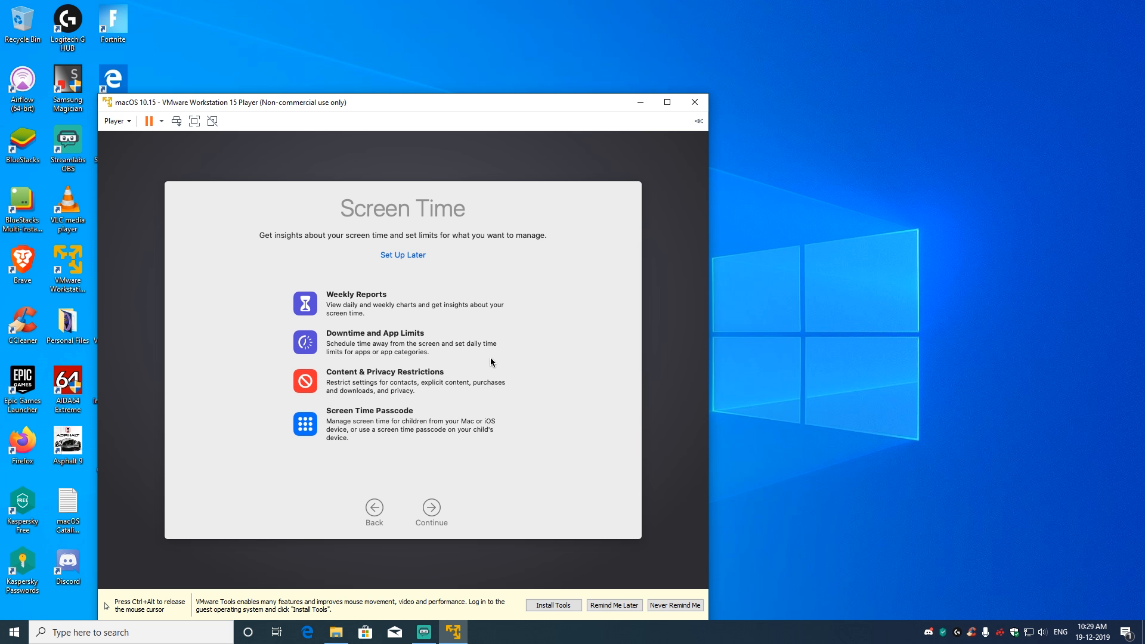
pyautogui.click(417, 255)
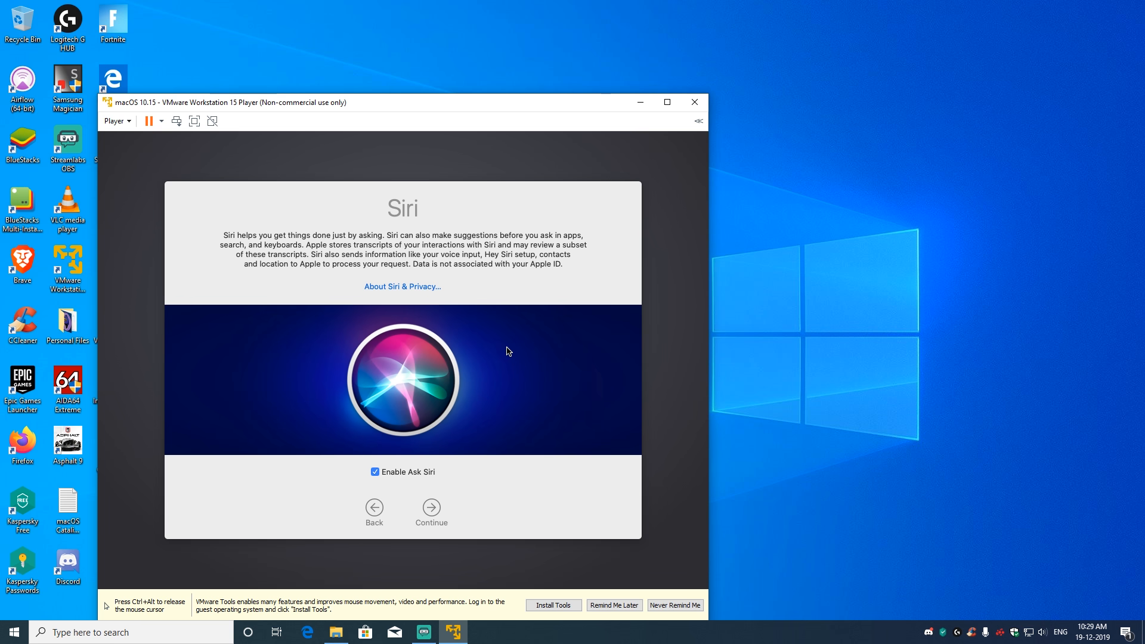
# Disable Ask Siri and finish the Mac setup with the Light appearance.
pyautogui.click(377, 472)
pyautogui.click(431, 513)
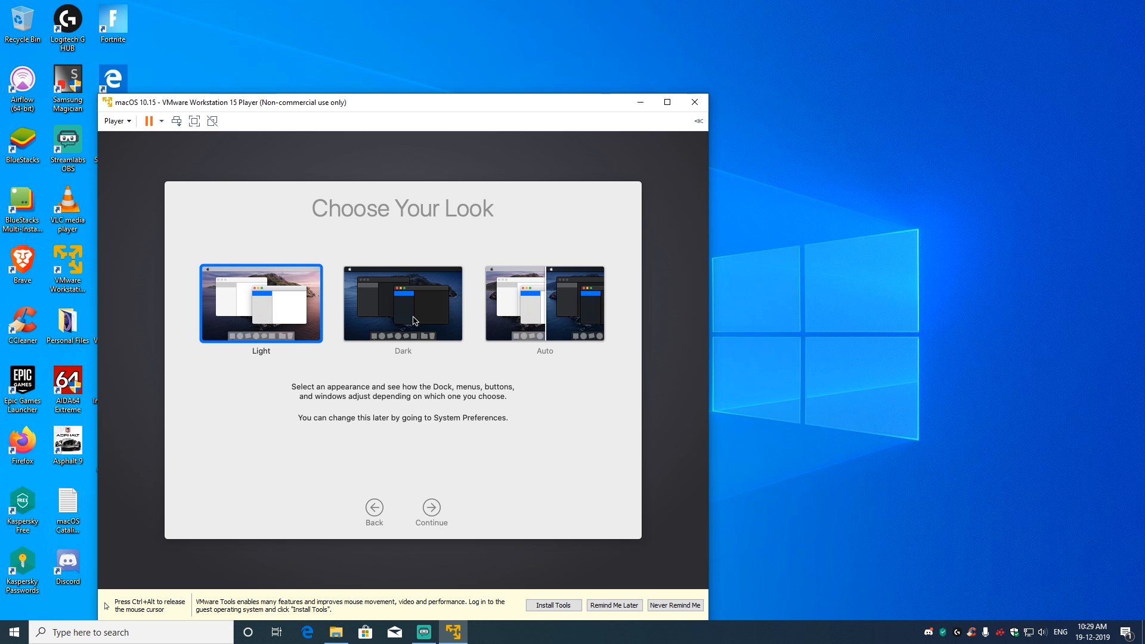
pyautogui.click(431, 510)
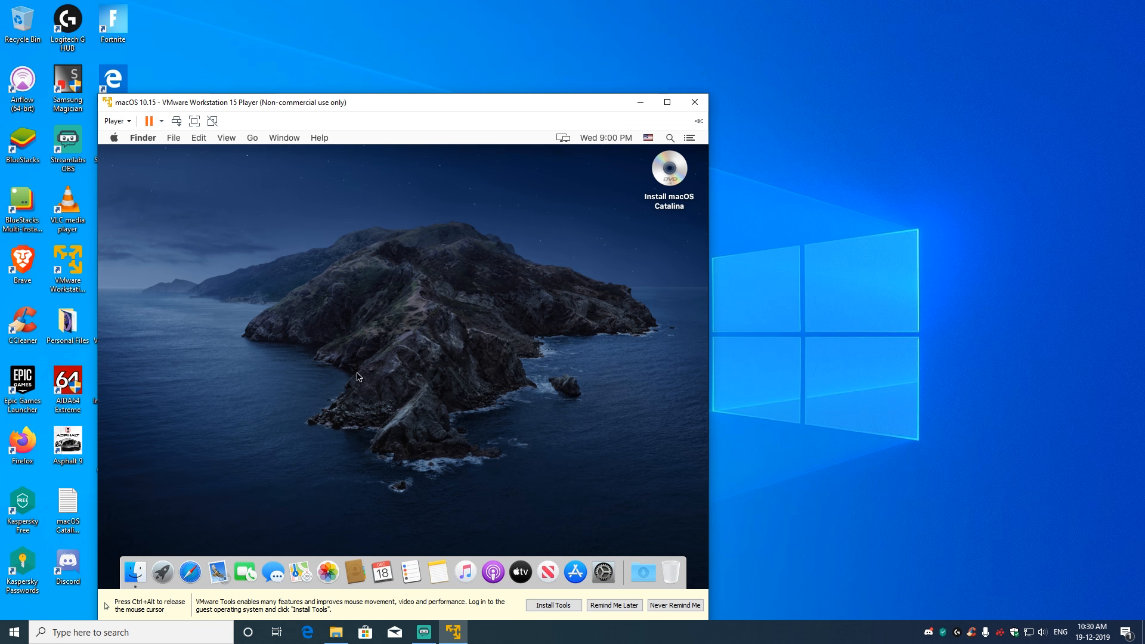
# View the macOS version and hardware overview in About This Mac, then close it.
pyautogui.click(115, 139)
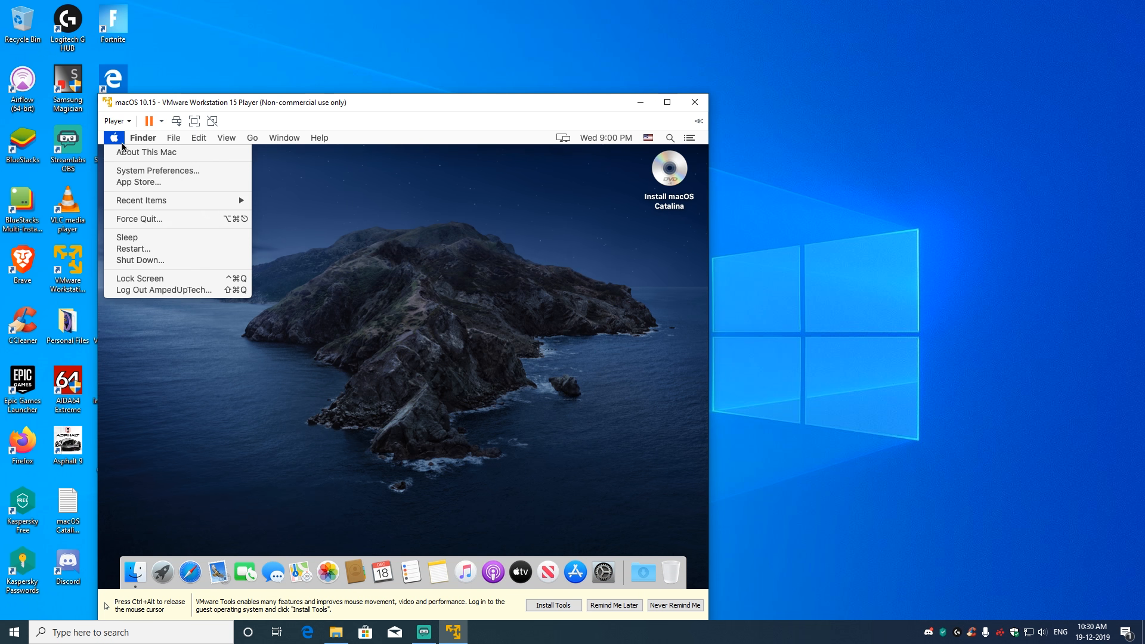
pyautogui.click(140, 154)
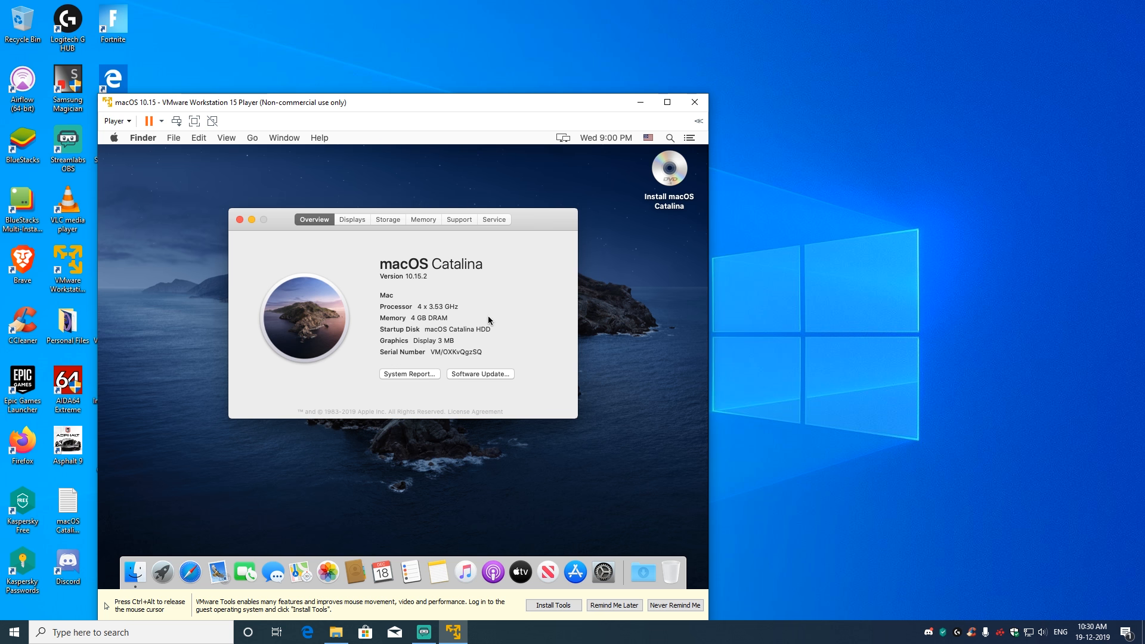
pyautogui.click(240, 220)
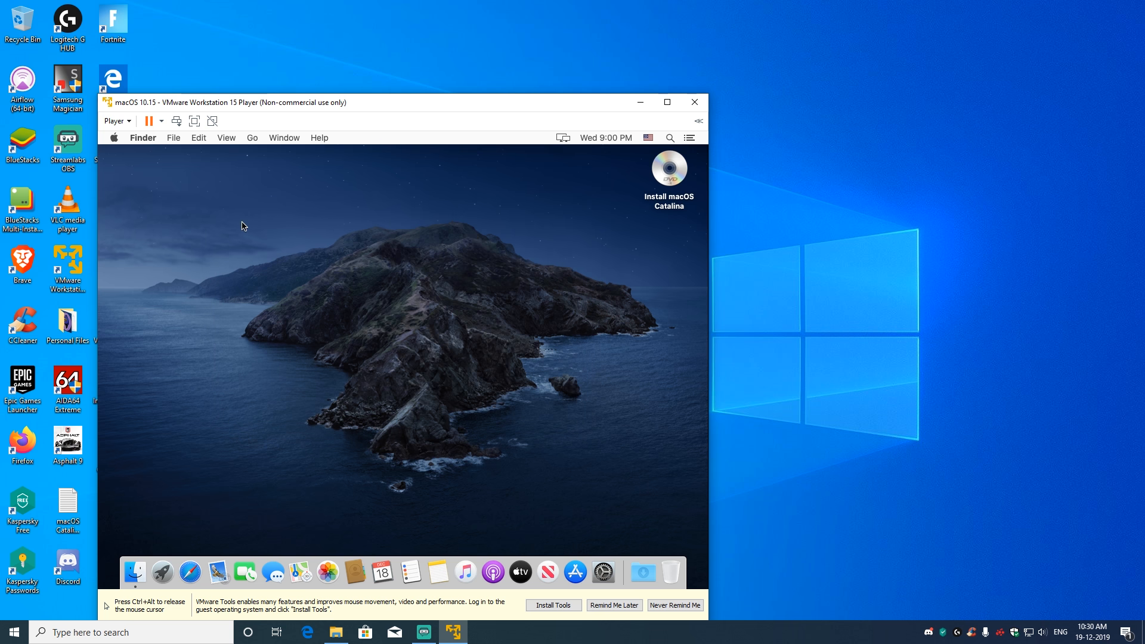
# Eject the Install macOS Catalina disc from the Mac desktop and release the cursor from the virtual machine.
pyautogui.rightClick(673, 183)
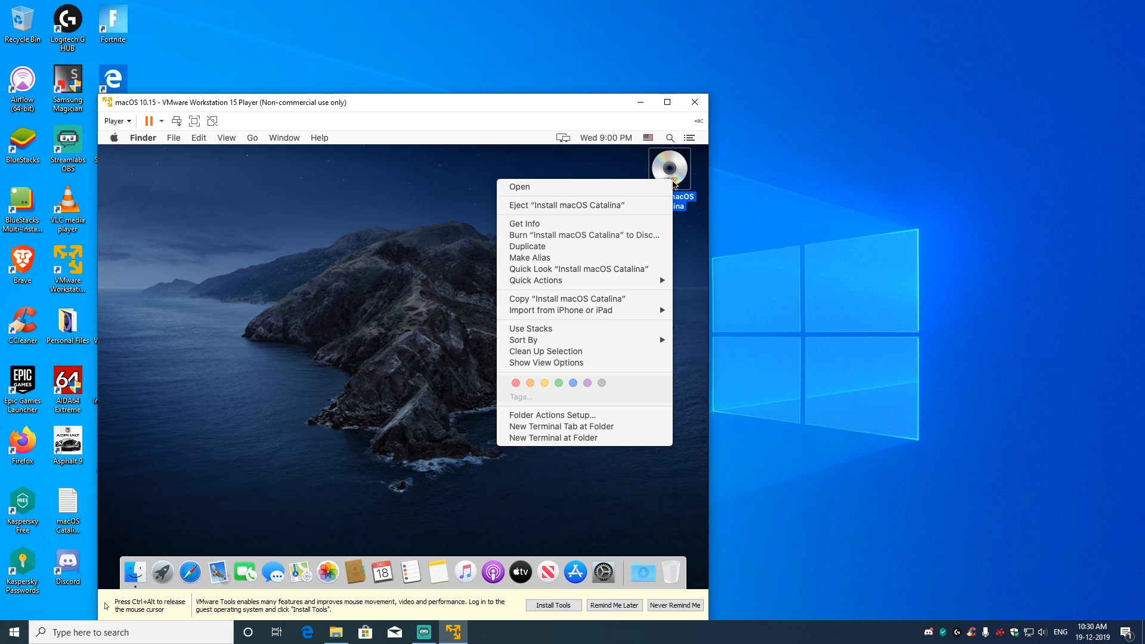
pyautogui.click(610, 206)
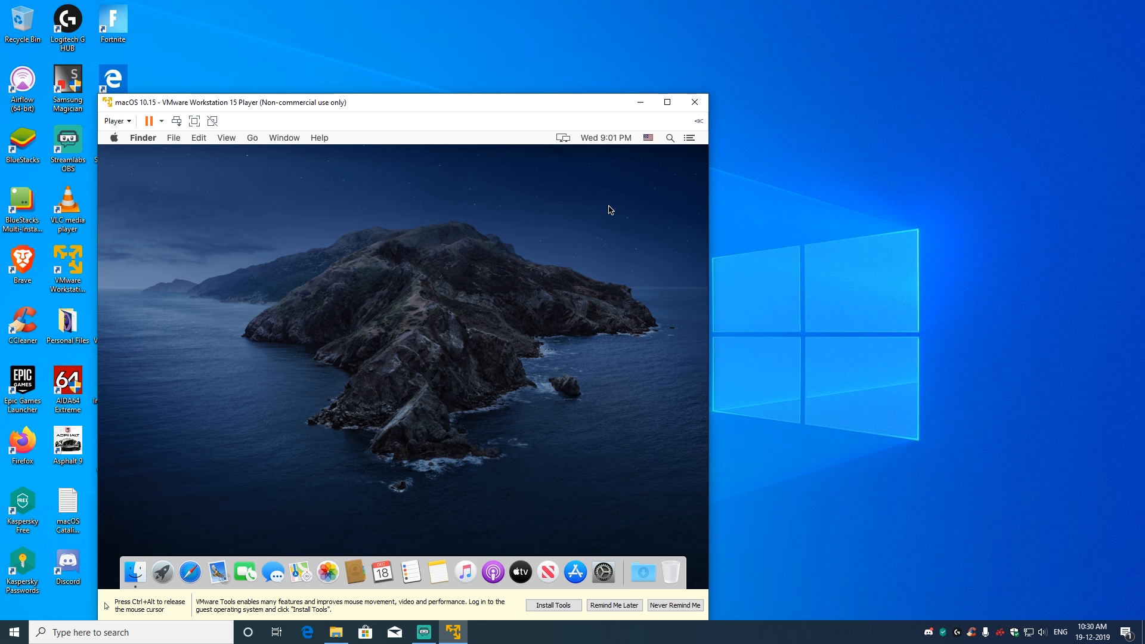
pyautogui.hotkey('ctrl', 'alt')
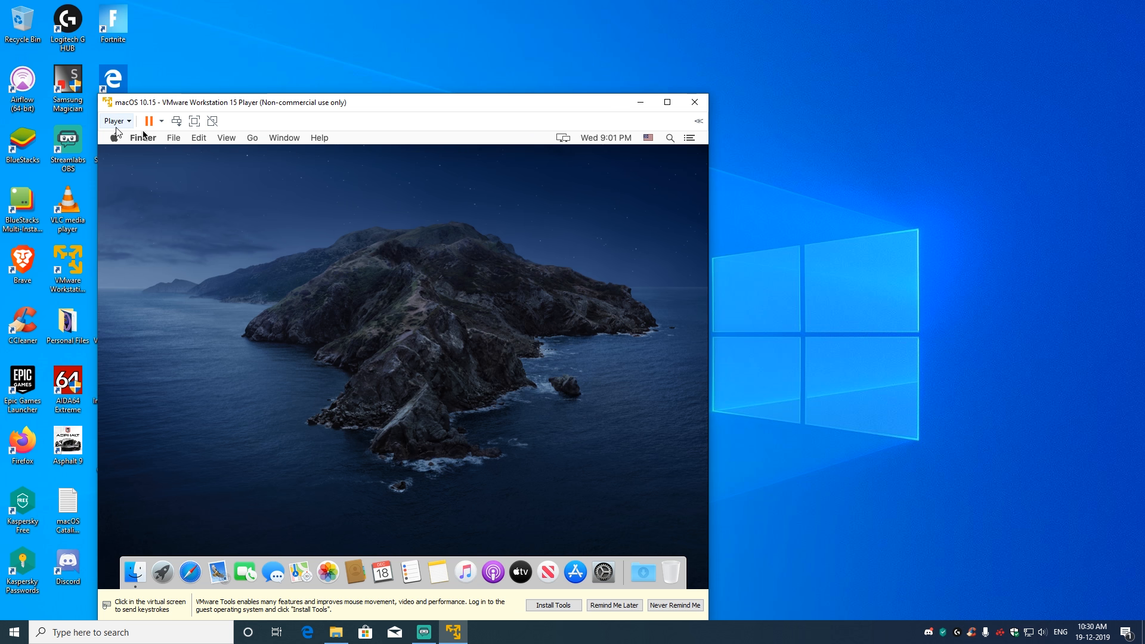
# Connect the virtual machine's CD/DVD (SATA) drive and load darwin.iso from the macOS Catalina Package folder as its image.
pyautogui.click(118, 122)
pyautogui.moveTo(181, 168)
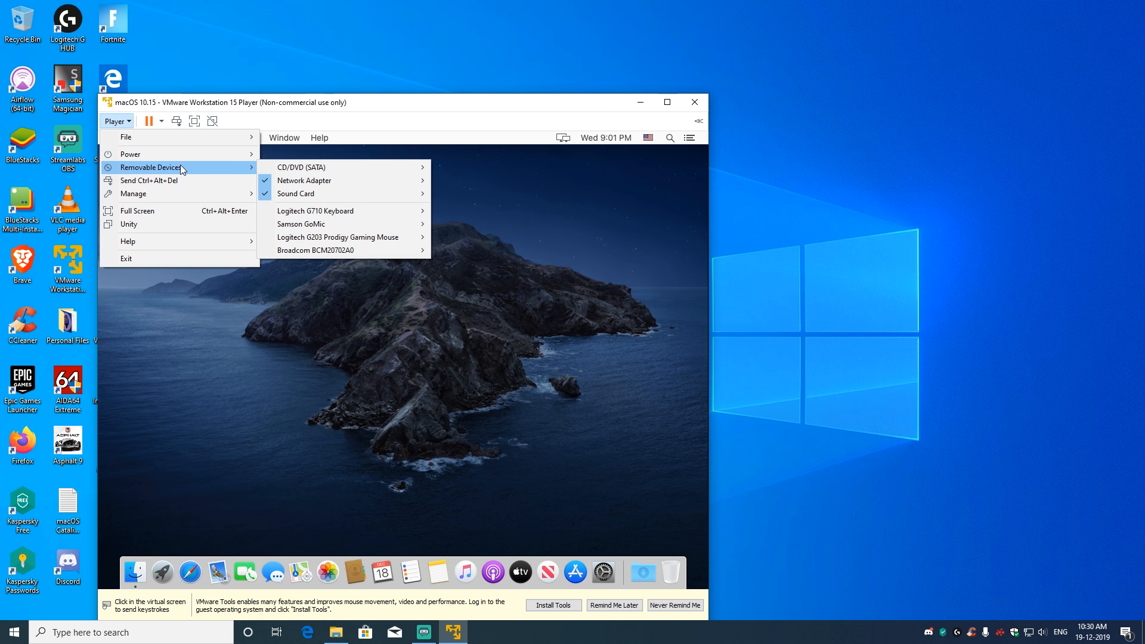
pyautogui.moveTo(342, 170)
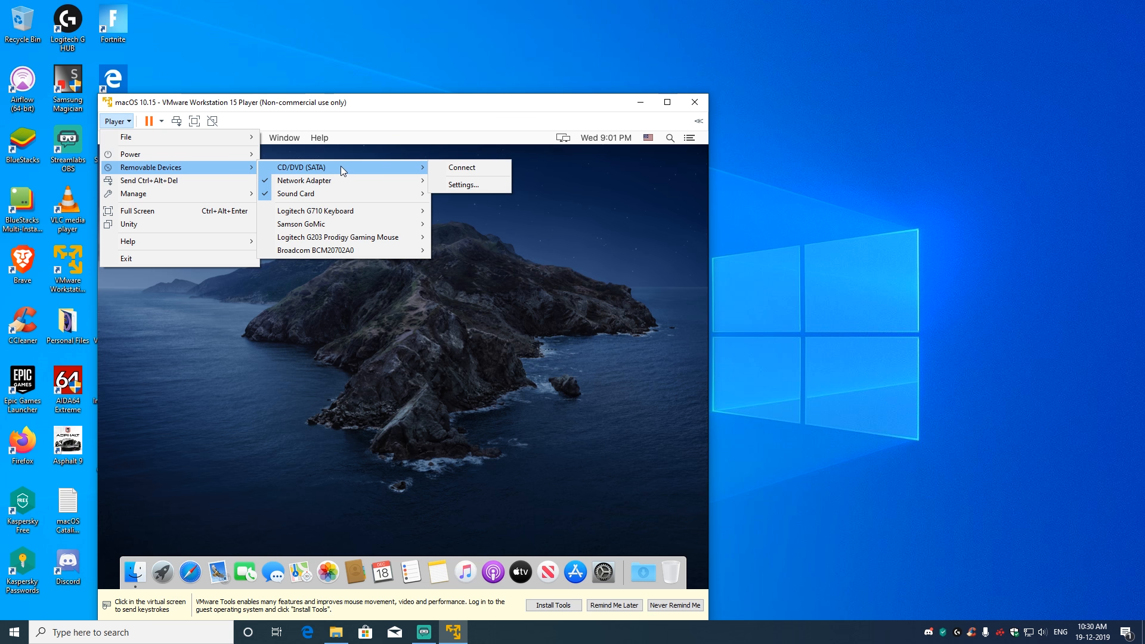
pyautogui.click(493, 186)
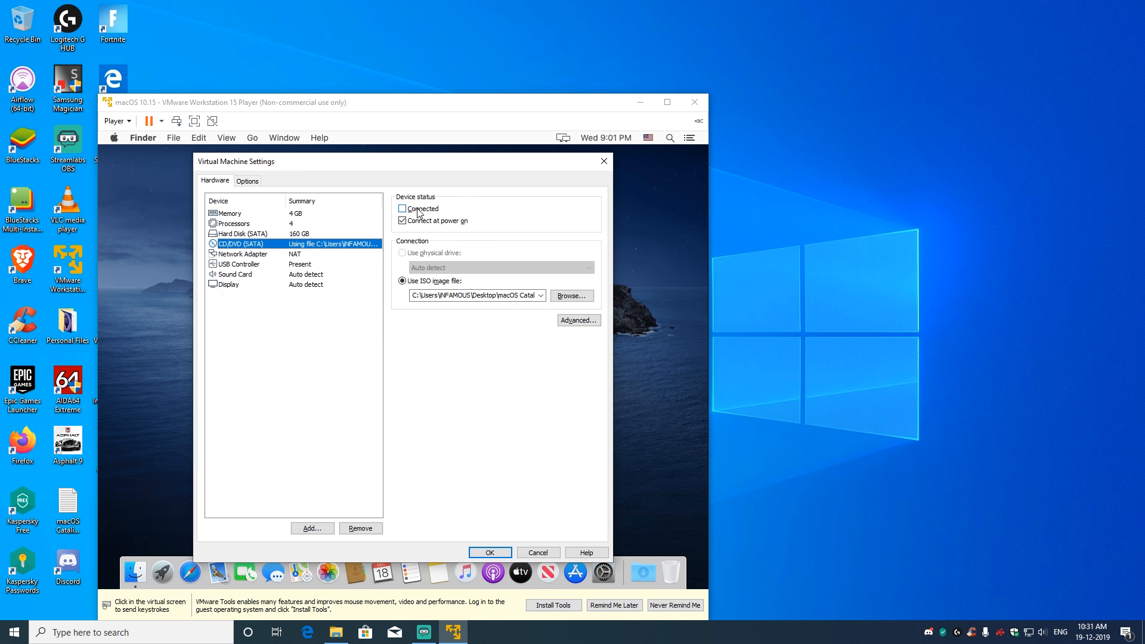
pyautogui.click(572, 296)
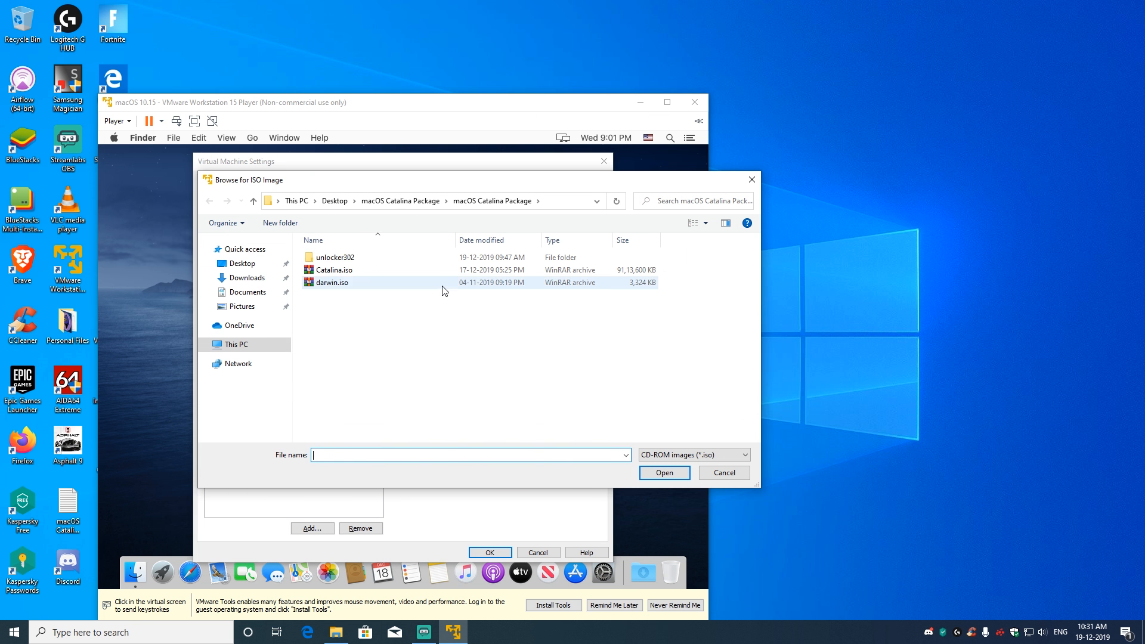
pyautogui.click(329, 284)
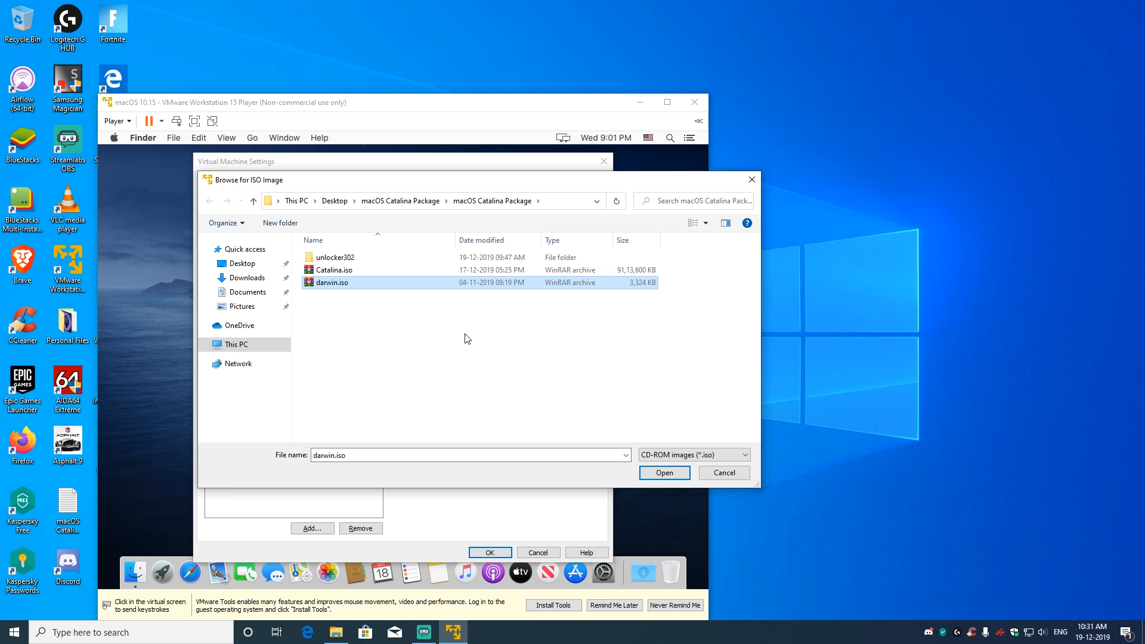
pyautogui.click(664, 472)
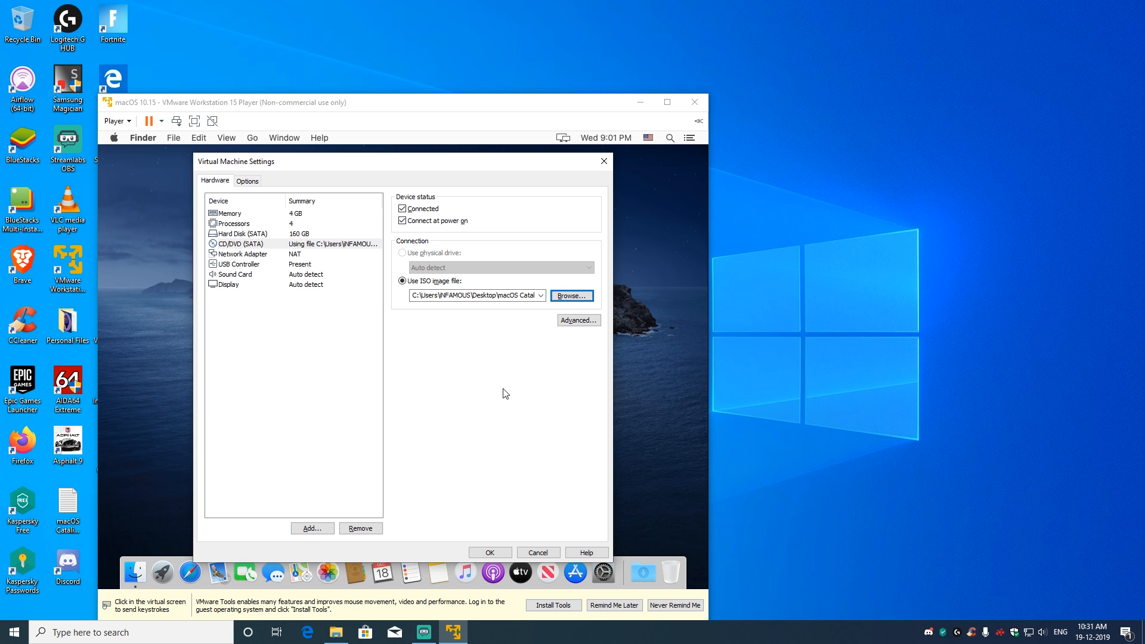
pyautogui.click(491, 552)
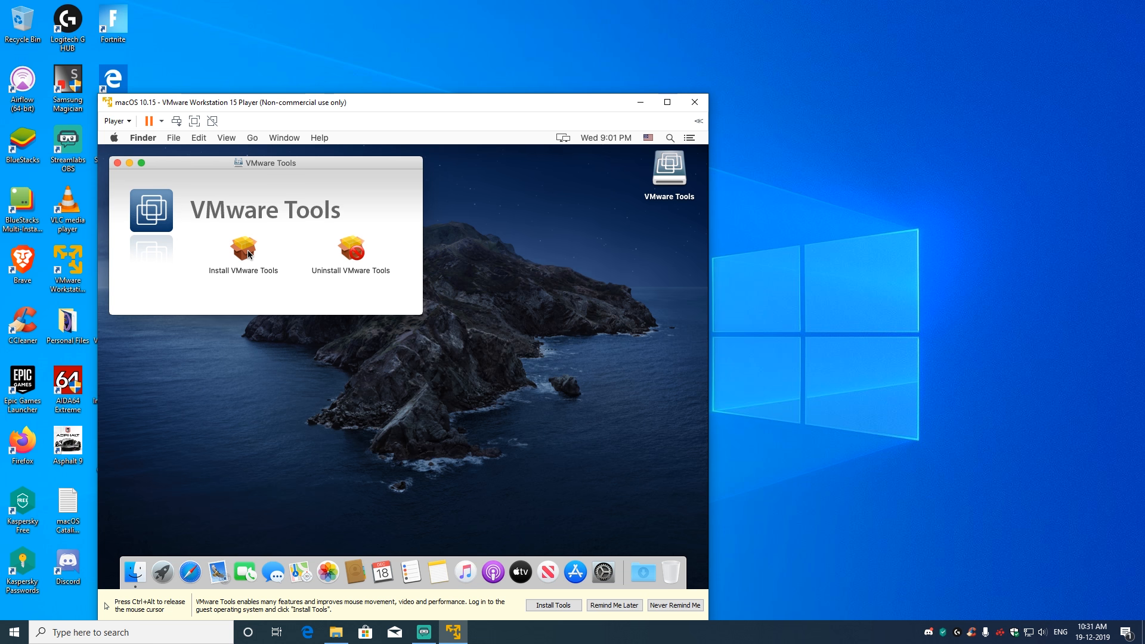
# Run the VMware Tools installer with the default options and authorize the installation with the account password.
pyautogui.doubleClick(248, 250)
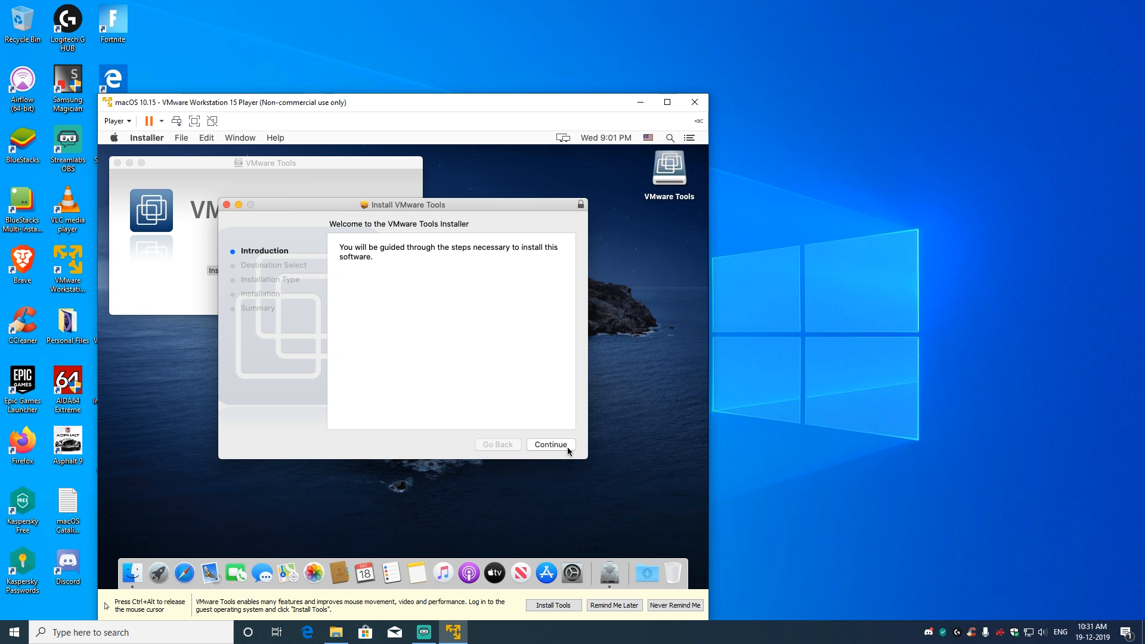
pyautogui.click(568, 445)
pyautogui.click(554, 445)
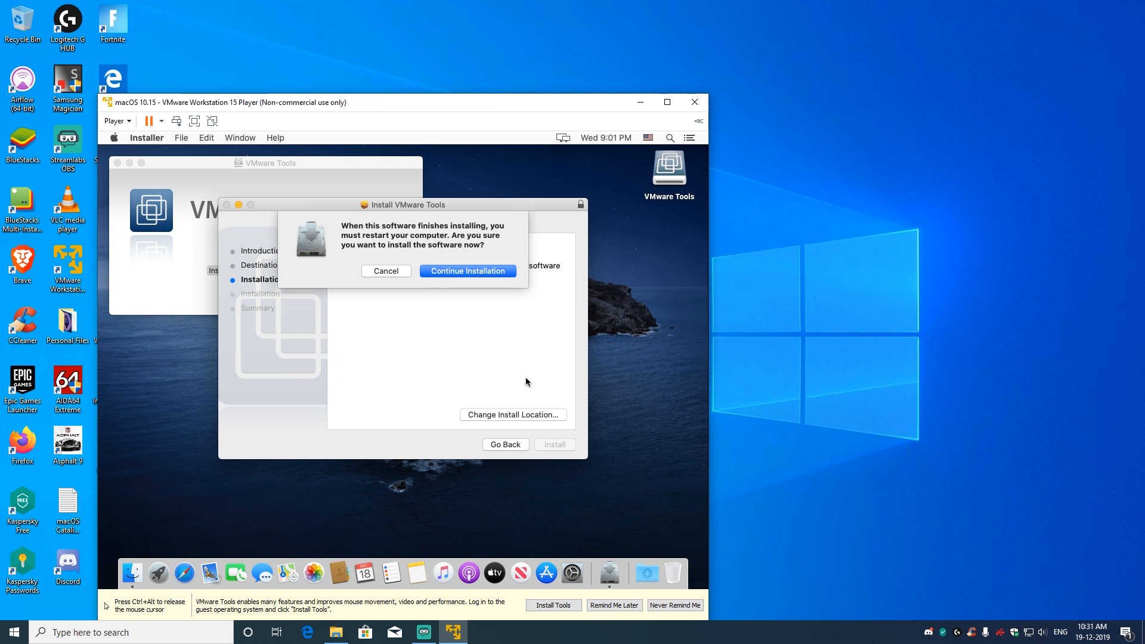
pyautogui.click(477, 271)
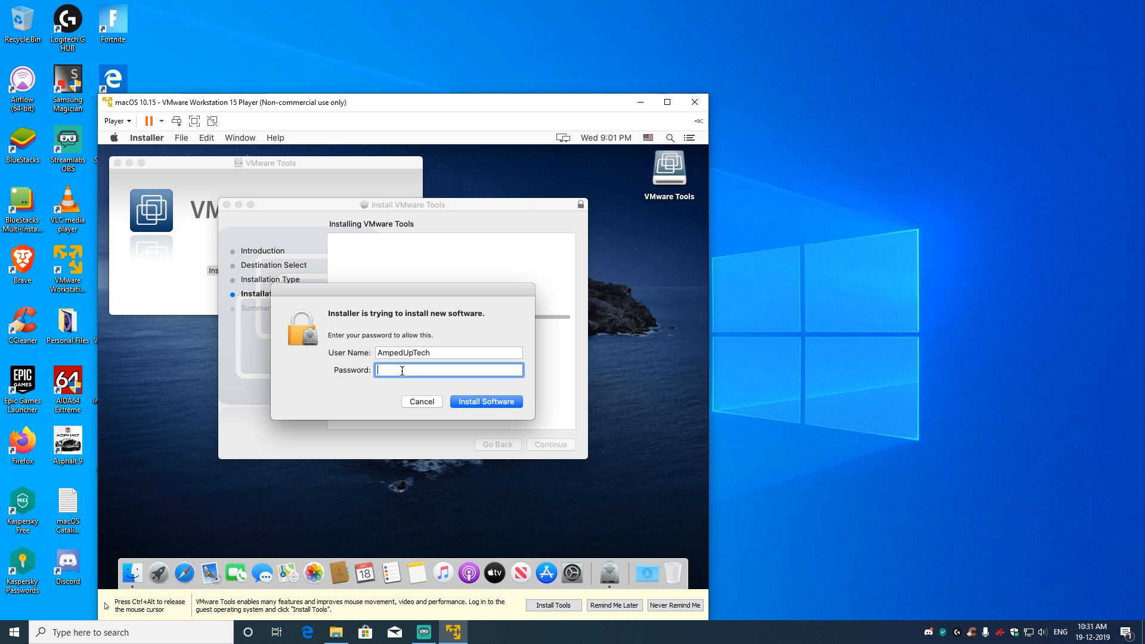
pyautogui.write('******')
pyautogui.click(493, 404)
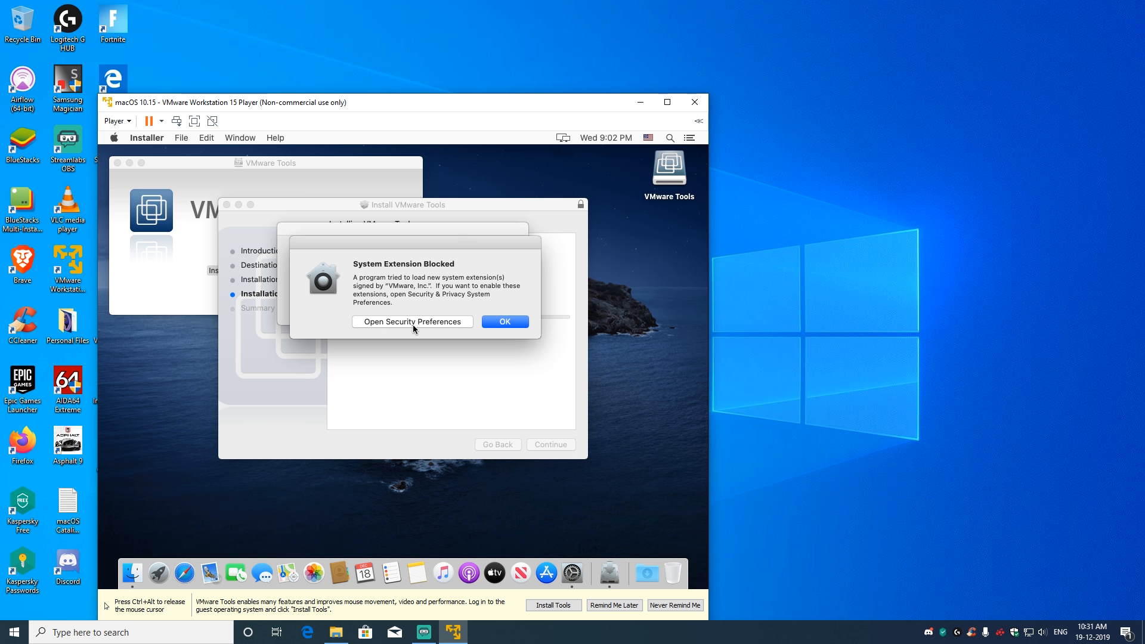
# Unlock the Security & Privacy preferences with the account password, allow the blocked system software from VMware, Inc., and close the preferences.
pyautogui.click(411, 323)
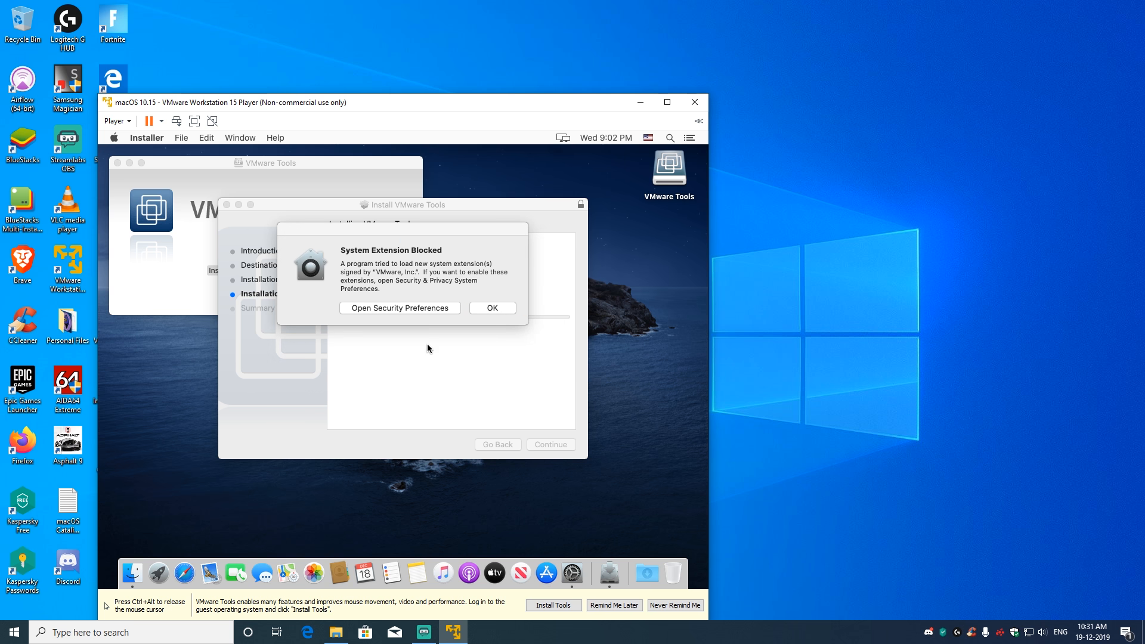
pyautogui.click(420, 310)
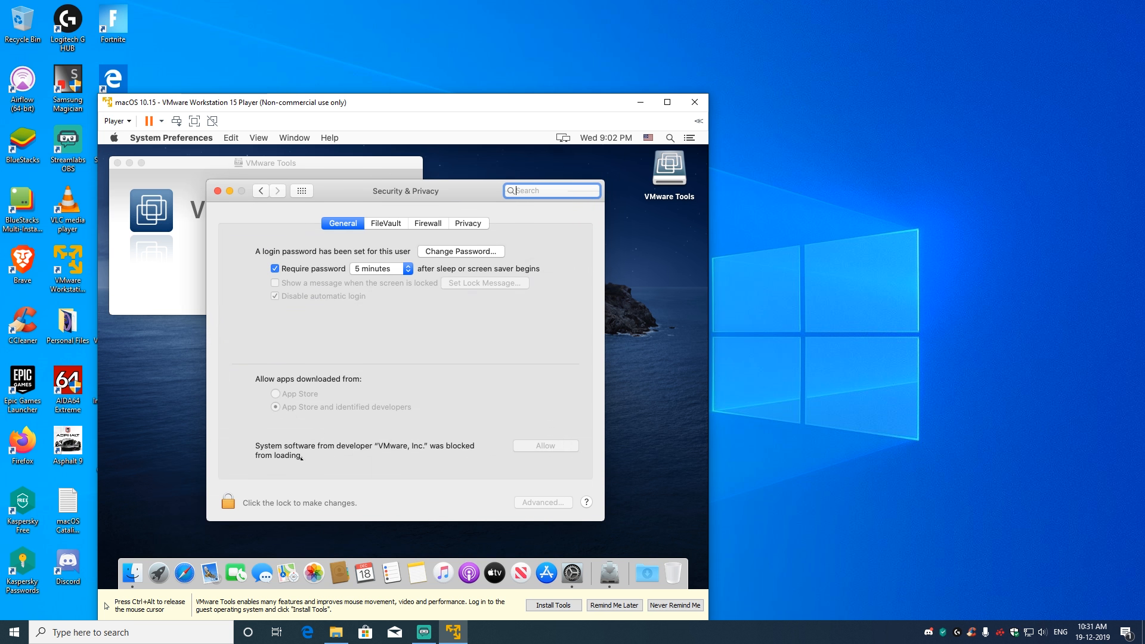
pyautogui.click(227, 503)
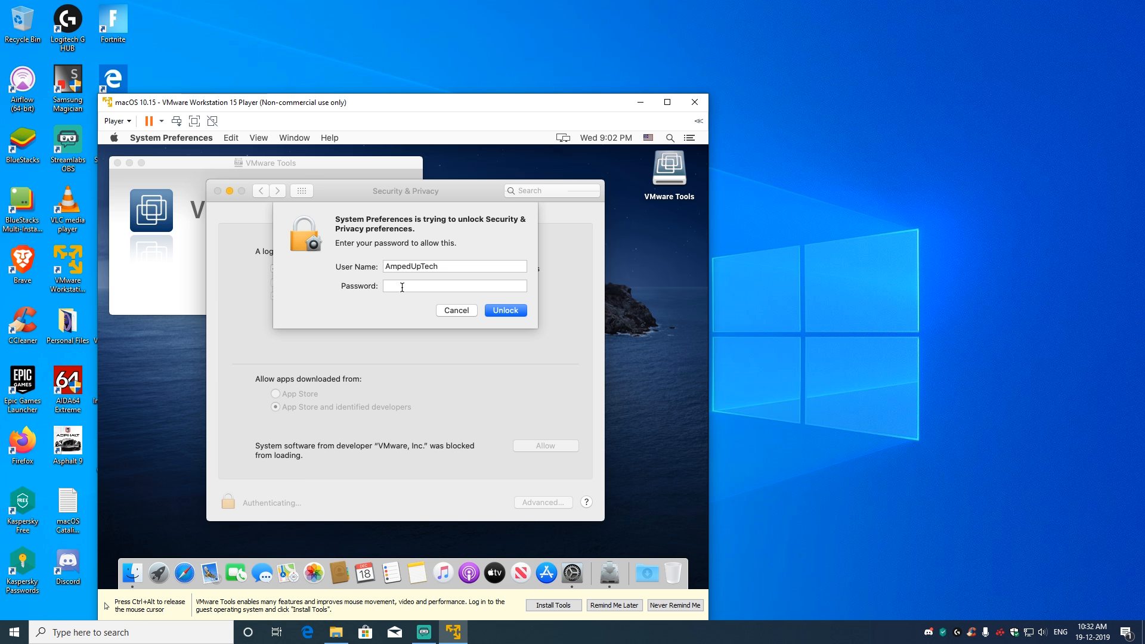
pyautogui.write('••••••')
pyautogui.click(514, 313)
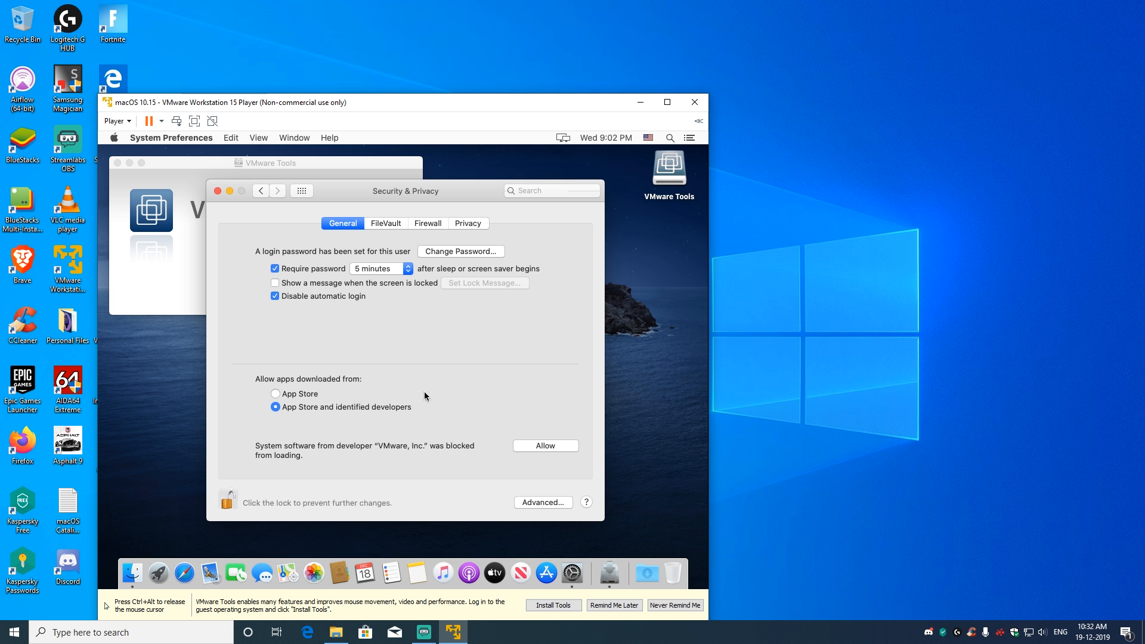
pyautogui.click(553, 447)
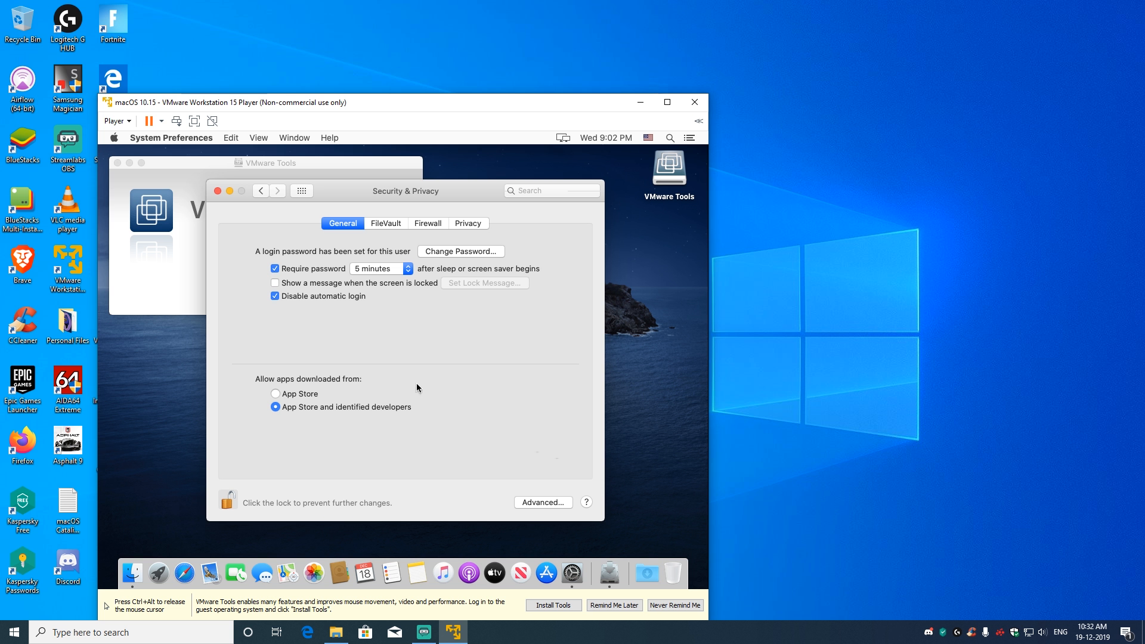
pyautogui.click(219, 191)
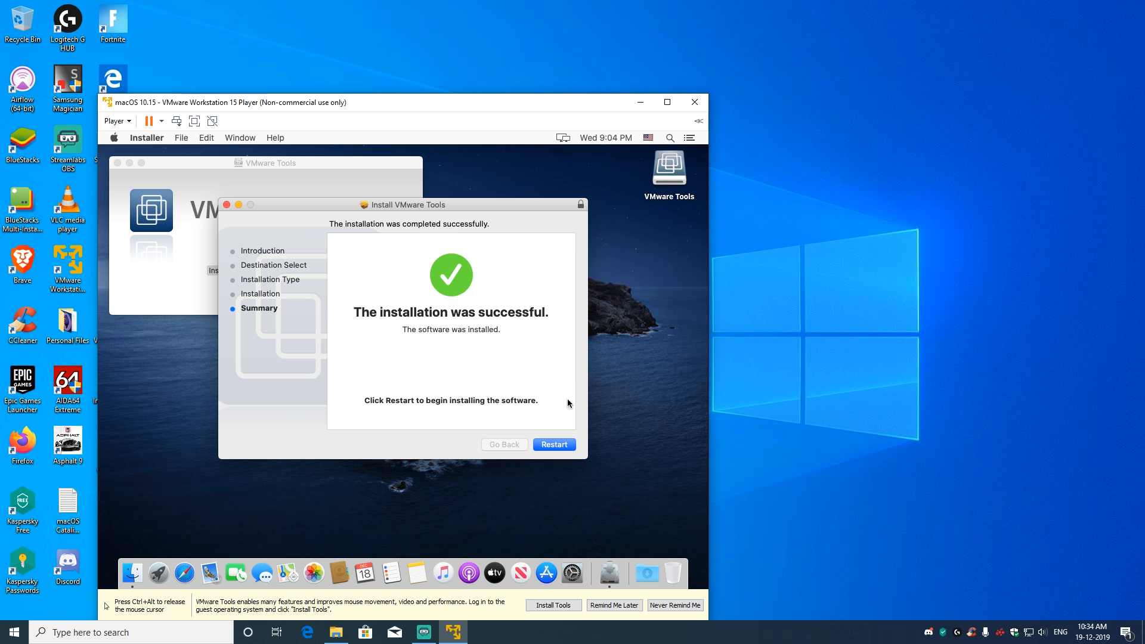
# Restart the virtual Mac to complete the VMware Tools installation and log back in with the account password.
pyautogui.click(555, 445)
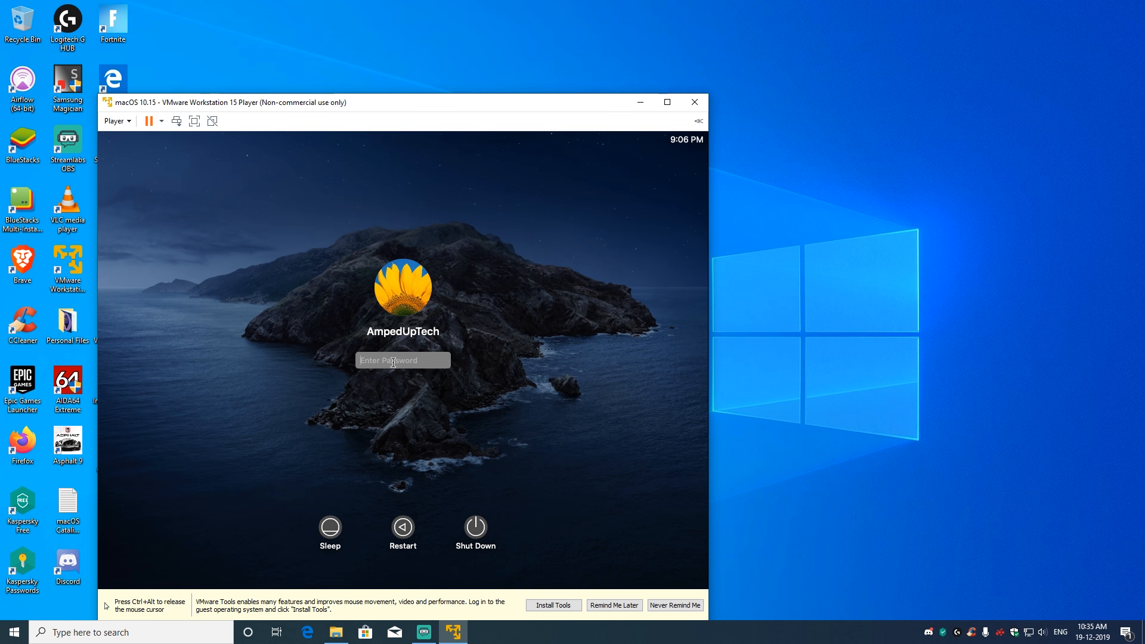
pyautogui.write('••••••')
pyautogui.press('Return')
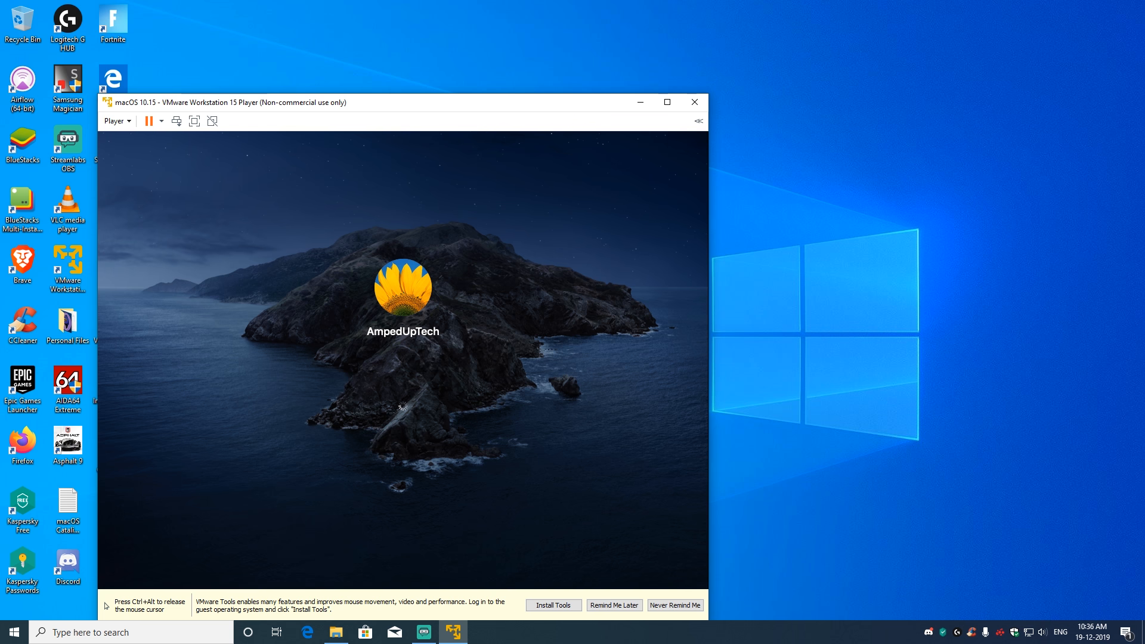
# Close the VMware Tools window on the Mac desktop and switch the virtual machine to full screen.
pyautogui.click(118, 163)
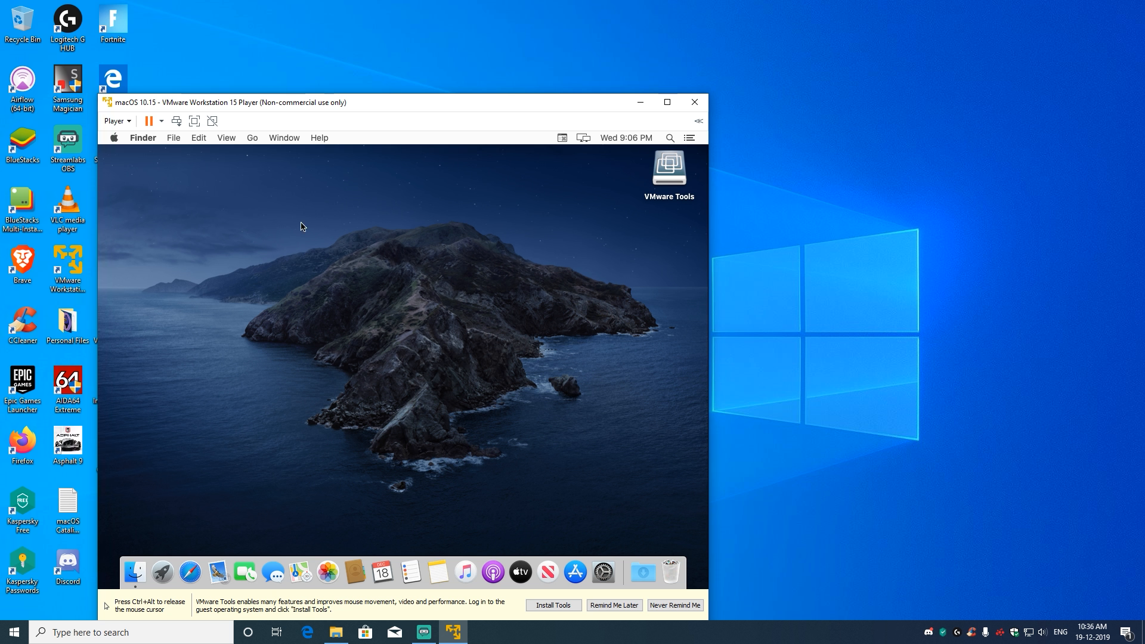
pyautogui.click(195, 121)
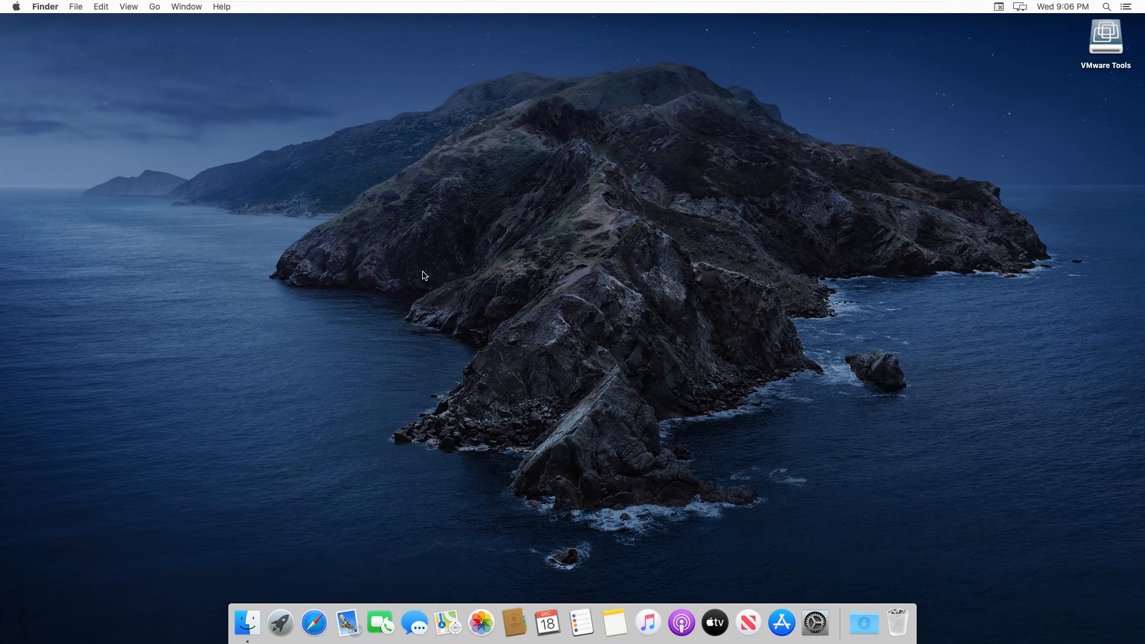